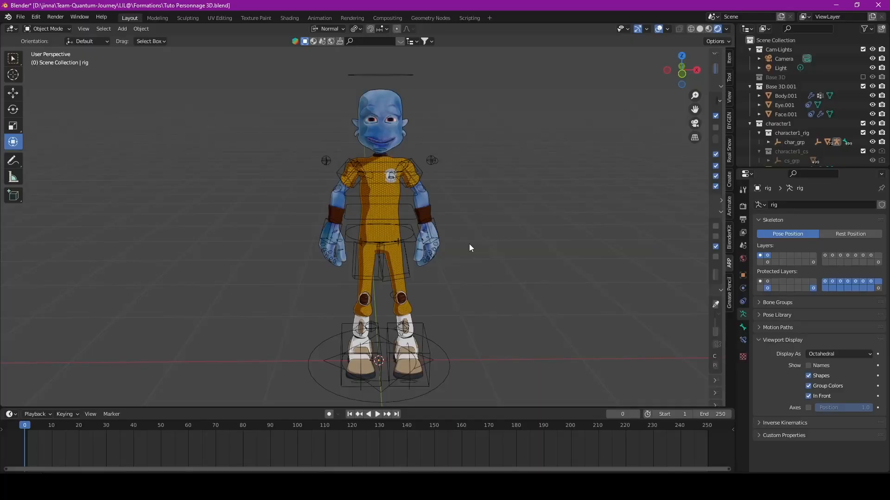
Switch from the Layout workspace to the Animation workspace for the rigged character
middle_drag(469, 244, 431, 260)
scroll(399, 257, down, 1)
scroll(387, 259, down, 1)
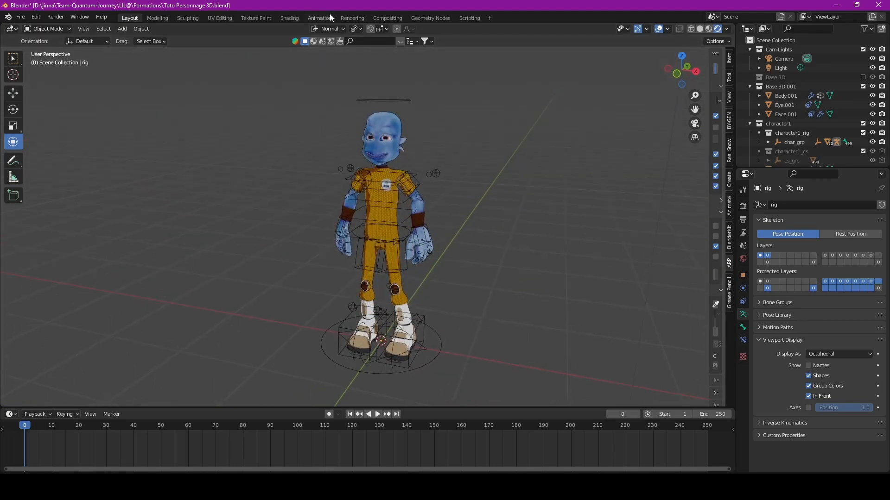
click(317, 19)
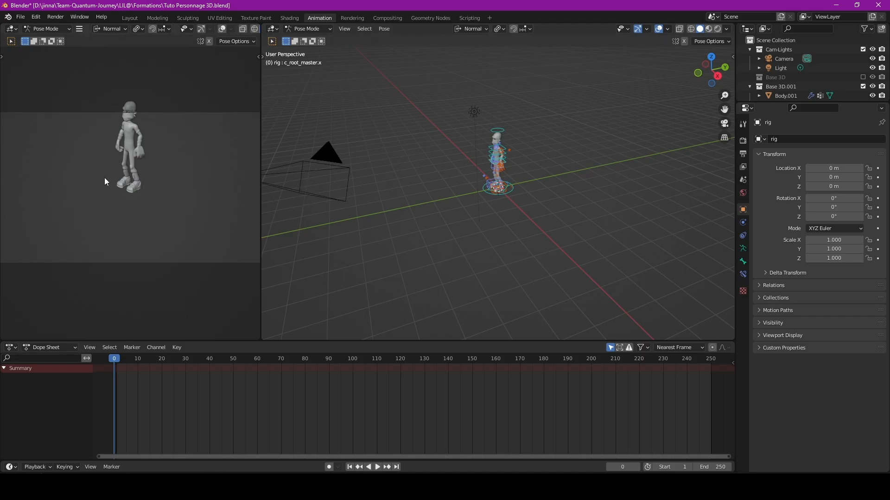
Leave camera view in the small viewport, set it to Material Preview shading and frame the full character there
key(KP_0)
scroll(136, 175, up, 4)
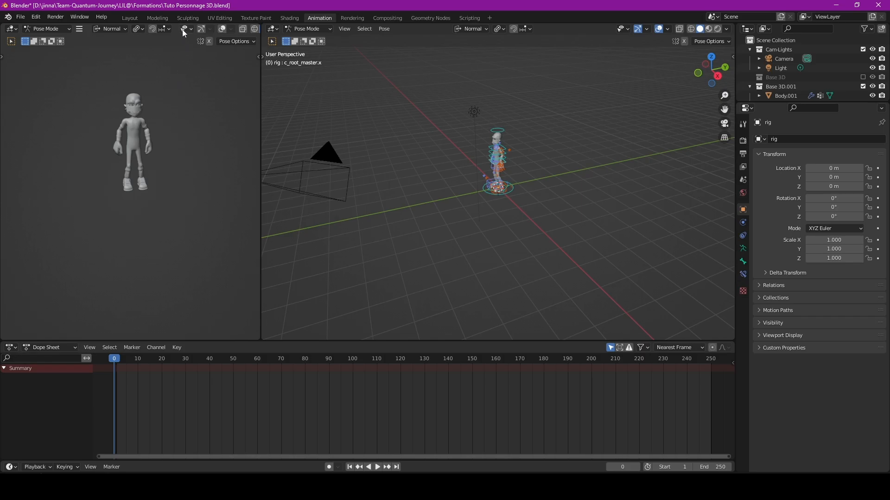
scroll(183, 31, down, 2)
click(235, 29)
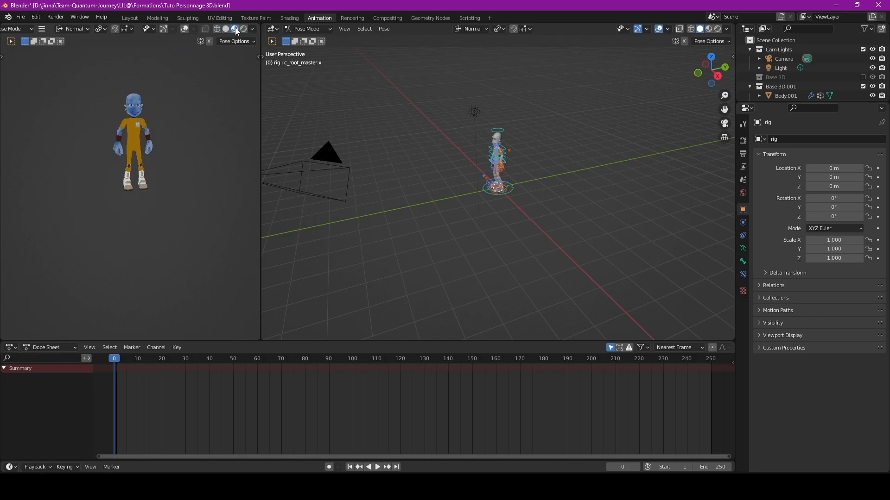
middle_drag(150, 131, 164, 118)
shift+middle_drag(163, 119, 137, 149)
scroll(136, 168, up, 4)
scroll(146, 167, up, 1)
scroll(158, 165, down, 1)
shift+middle_drag(169, 179, 143, 162)
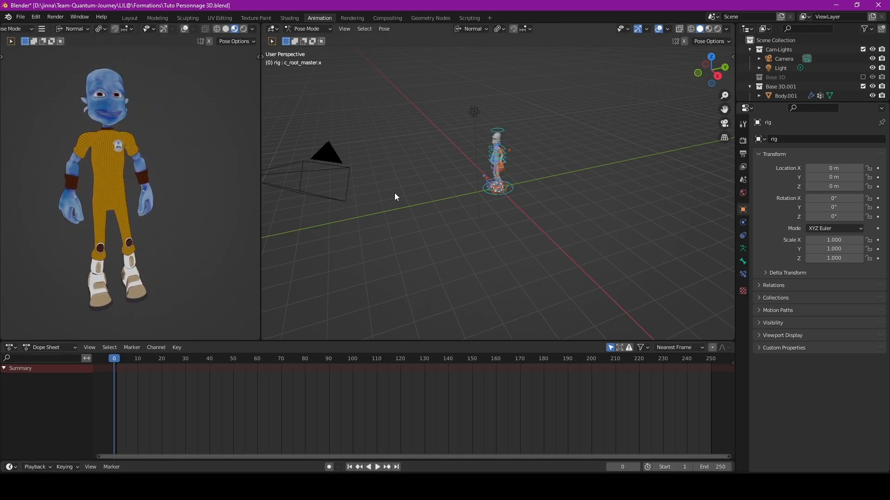
Select all bones of the rig in Pose Mode and clear their rotation and location
scroll(477, 147, up, 5)
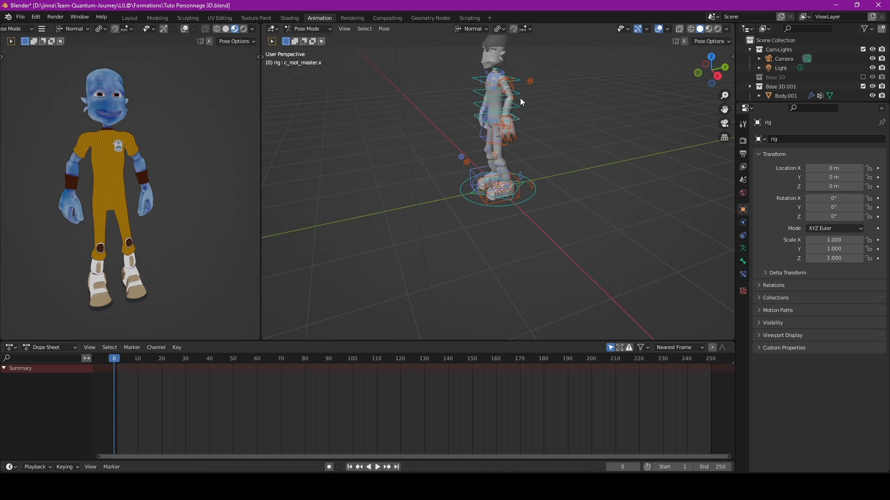
shift+middle_drag(535, 113, 532, 143)
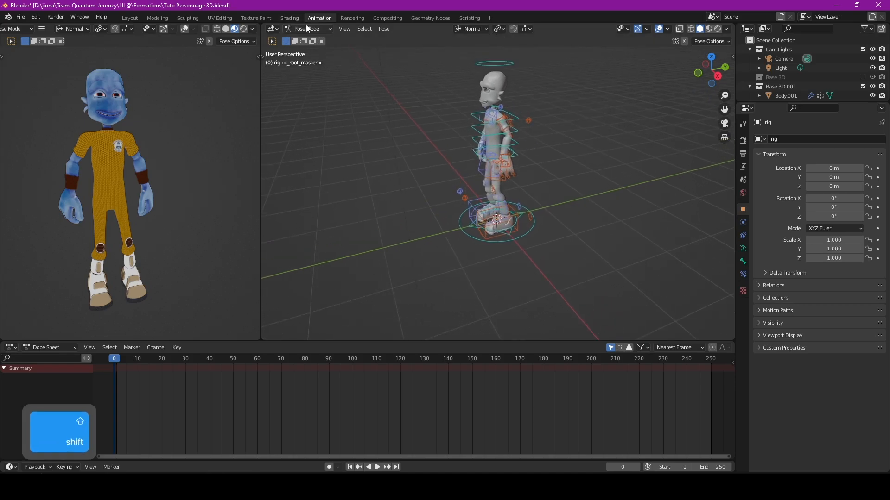
click(308, 30)
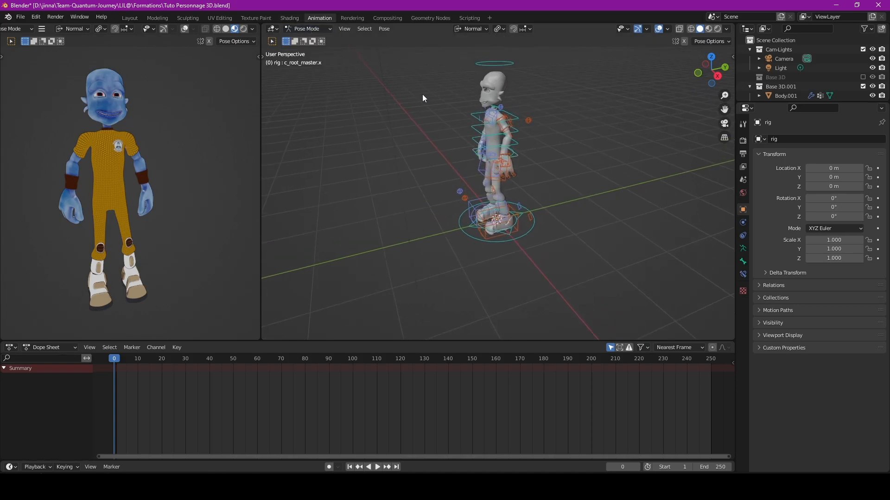
scroll(505, 138, up, 4)
middle_drag(505, 138, 538, 145)
scroll(550, 135, down, 2)
key(a)
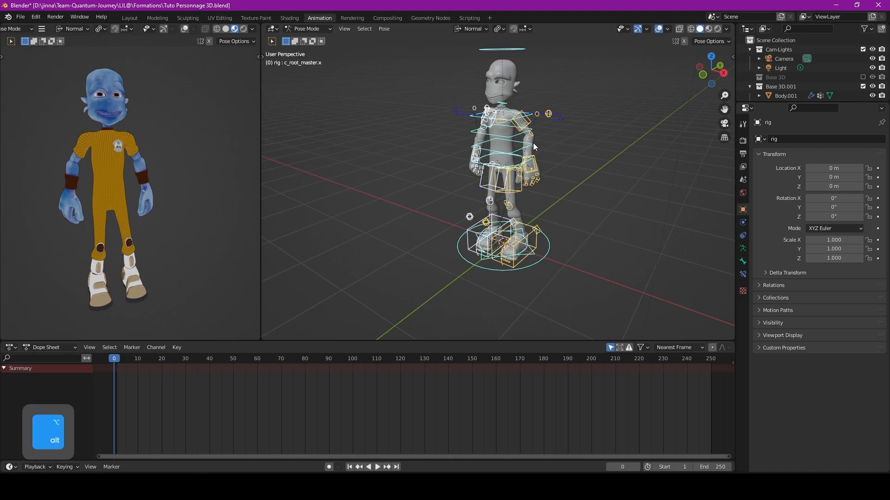
key(alt+r)
key(alt+g)
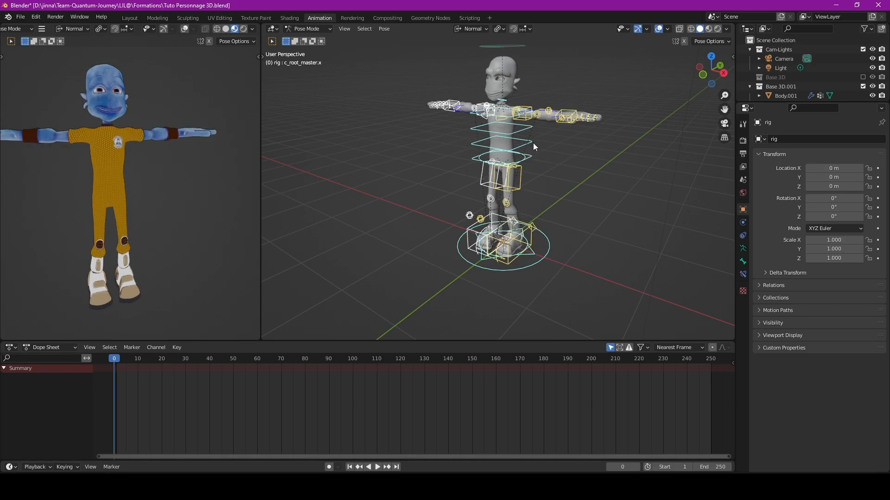
Set the animation frame range to start at 0 and end at 24
middle_drag(534, 144, 449, 228)
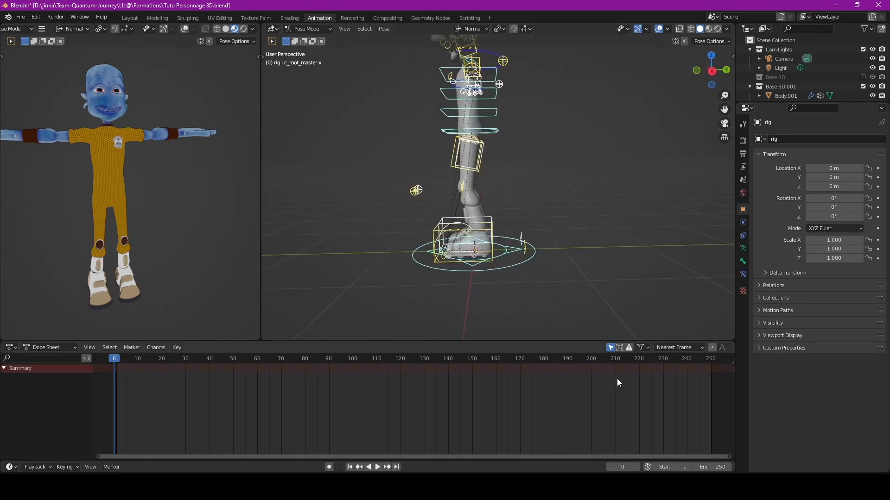
click(682, 467)
text(0)
key(Return)
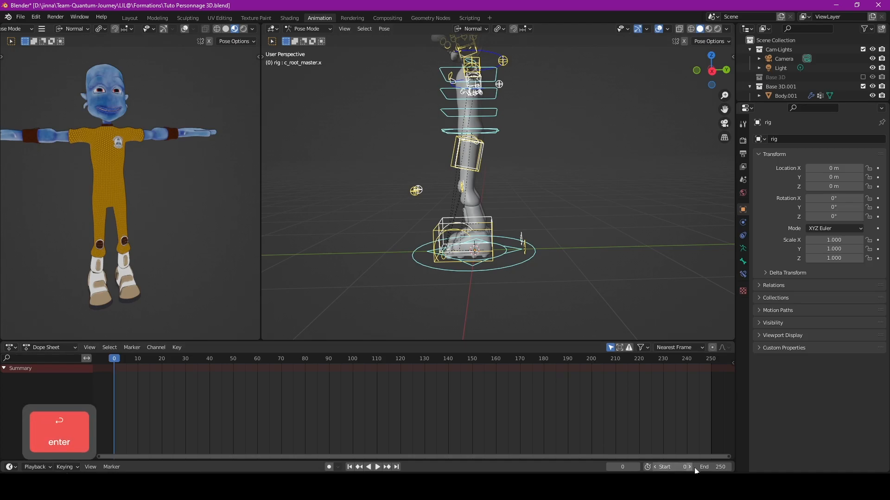
double_click(720, 467)
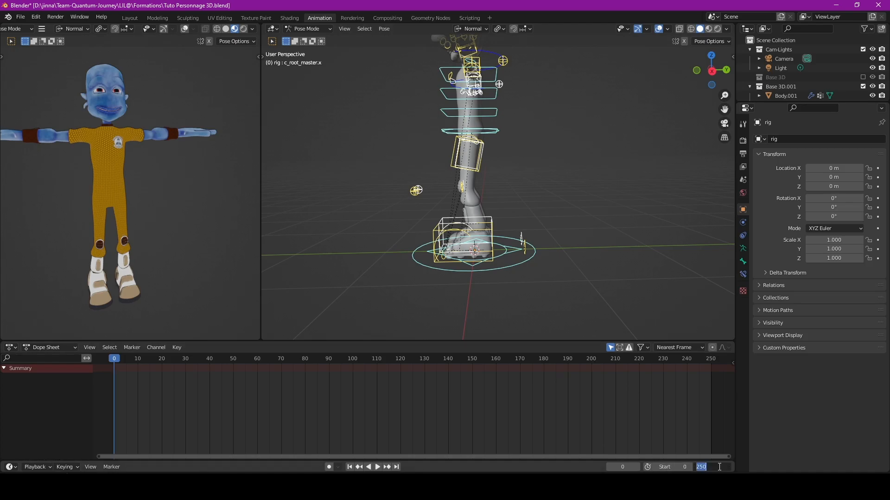
text(24)
key(Return)
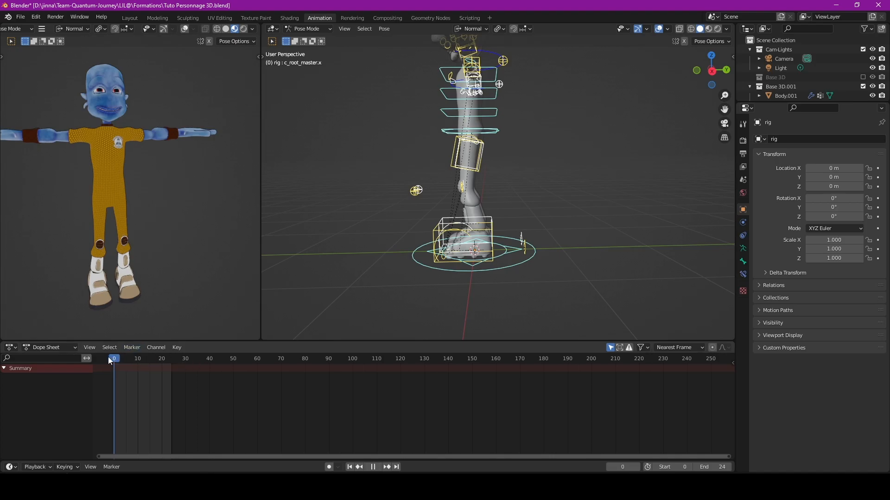
With the Transform tool, move the left foot IK control forward and the right foot IK control backward into a stride
scroll(441, 261, up, 3)
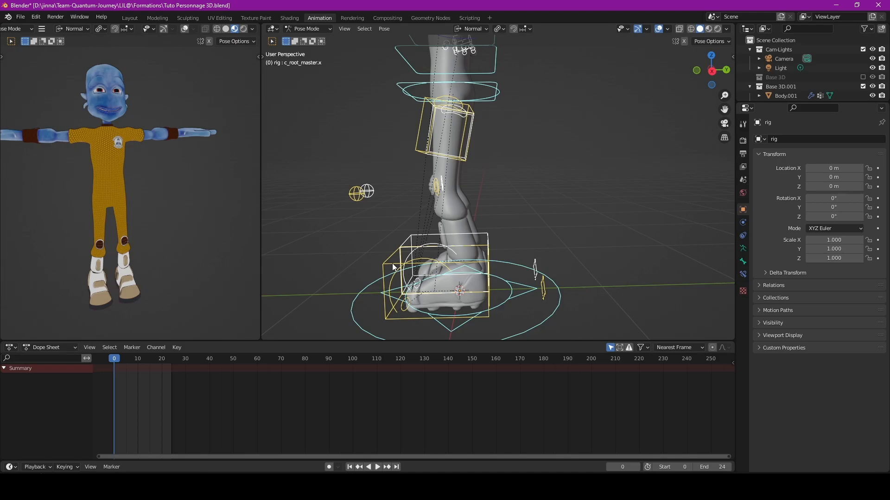
click(393, 267)
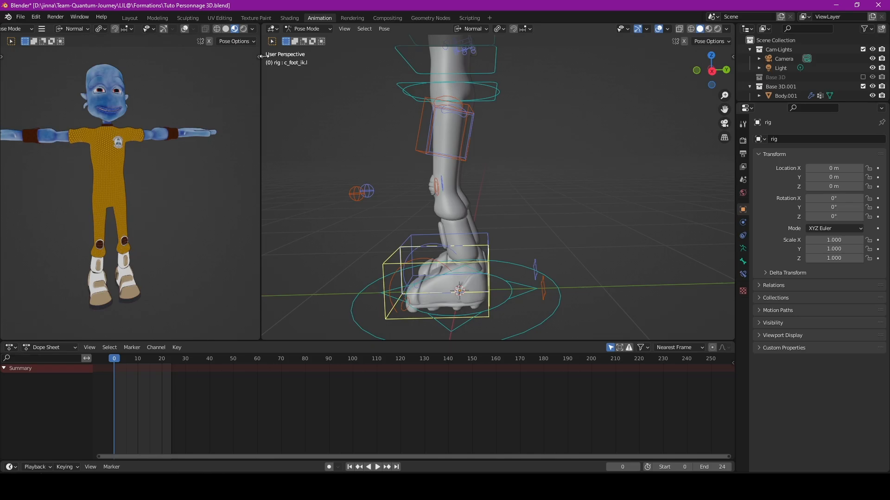
click(262, 56)
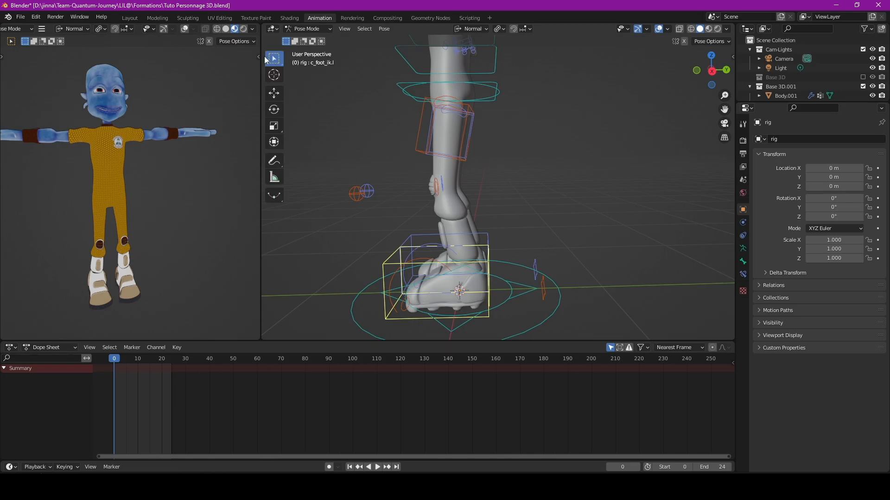
click(274, 142)
scroll(398, 233, down, 3)
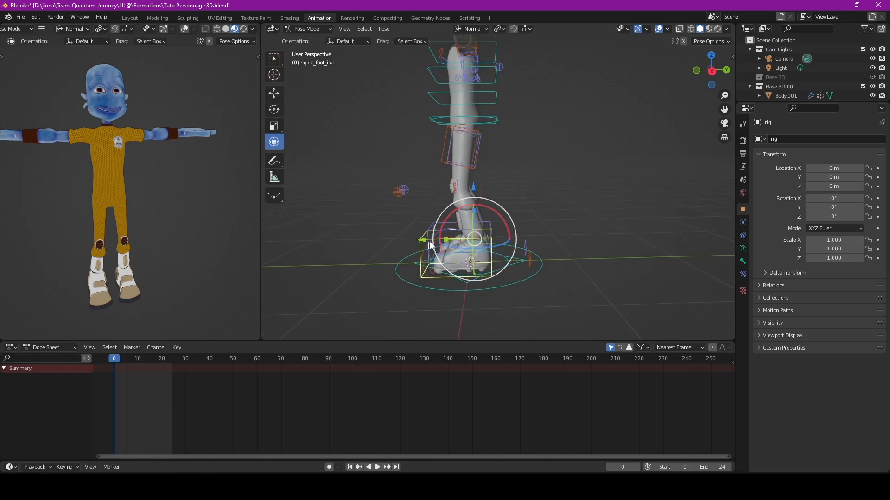
drag(424, 242, 467, 239)
click(492, 231)
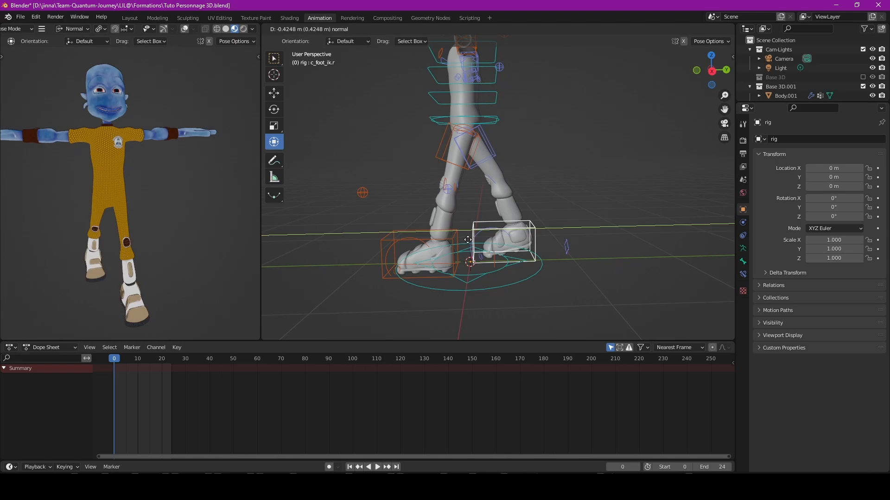
drag(467, 240, 398, 240)
Tilt the left foot's toes upward, and roll the right foot onto its toes with c_foot_01.r, adjusting its IK control's position
click(386, 239)
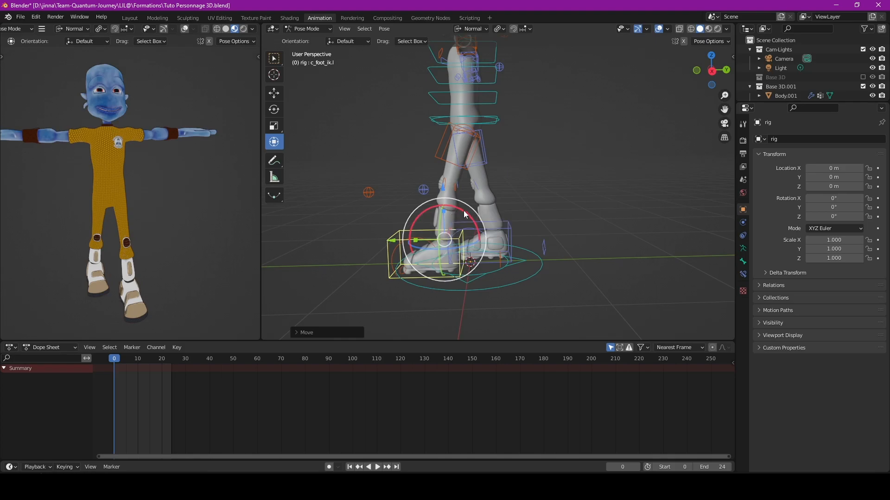
drag(466, 213, 519, 231)
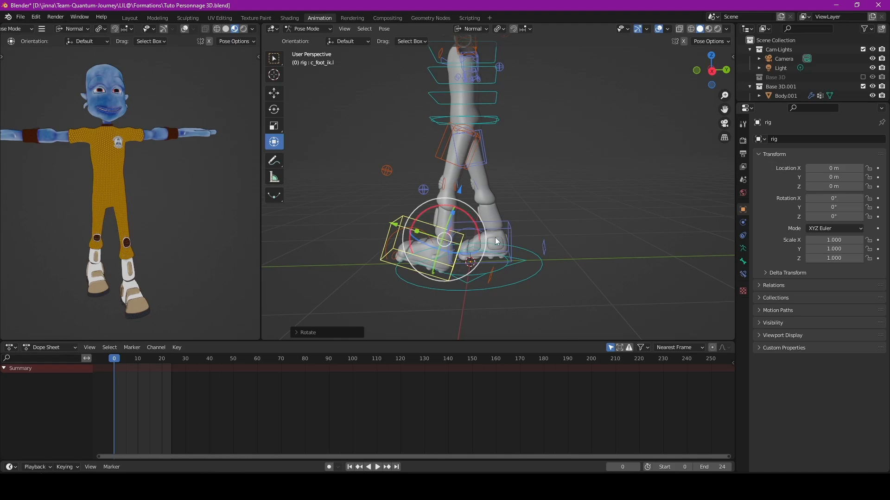
middle_drag(467, 231, 496, 251)
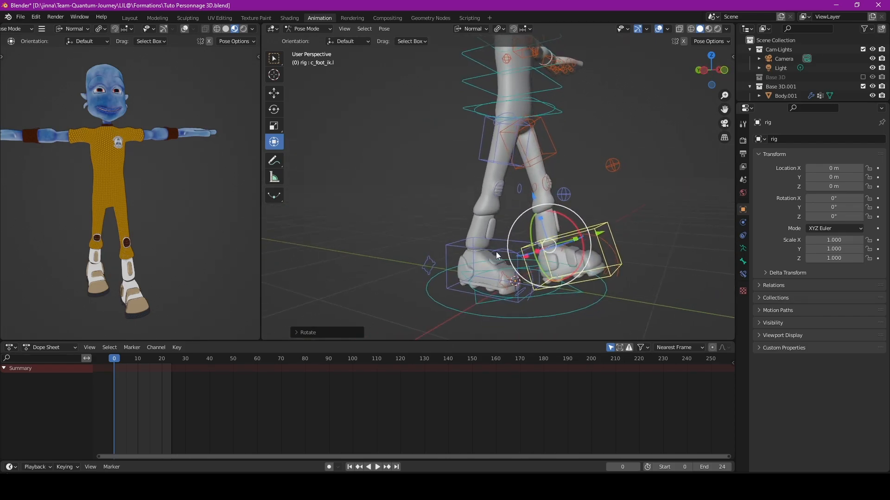
click(491, 253)
drag(522, 249, 490, 251)
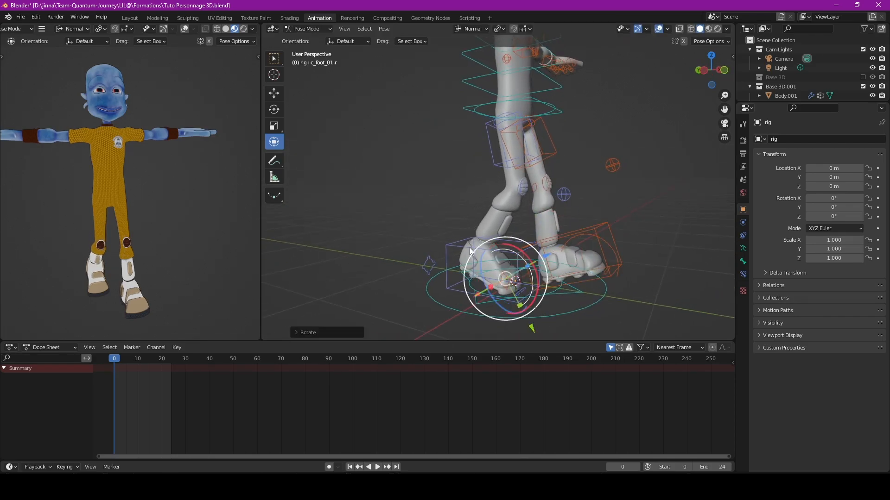
middle_drag(490, 251, 477, 255)
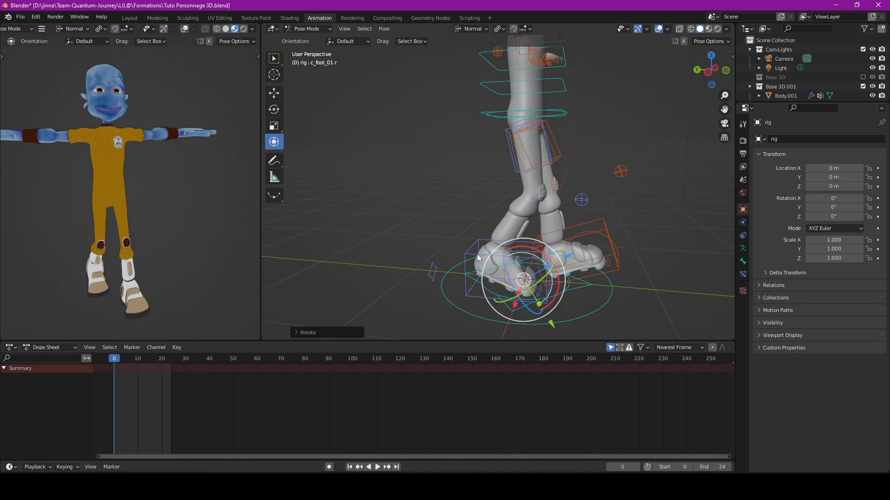
click(476, 254)
drag(540, 258, 527, 254)
Lower the left hand IK control so the arm hangs beside the body, slightly behind it
middle_drag(593, 185, 503, 223)
scroll(510, 162, down, 3)
scroll(502, 222, up, 1)
shift+middle_drag(533, 187, 527, 202)
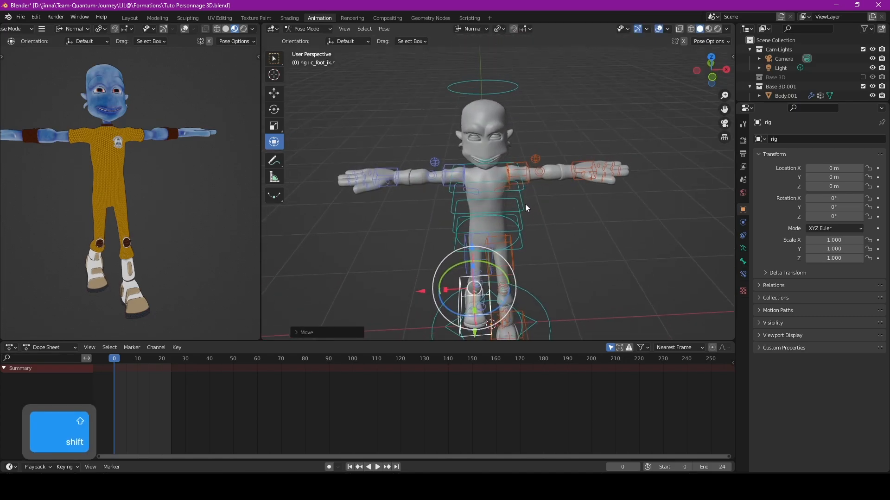
scroll(542, 203, up, 4)
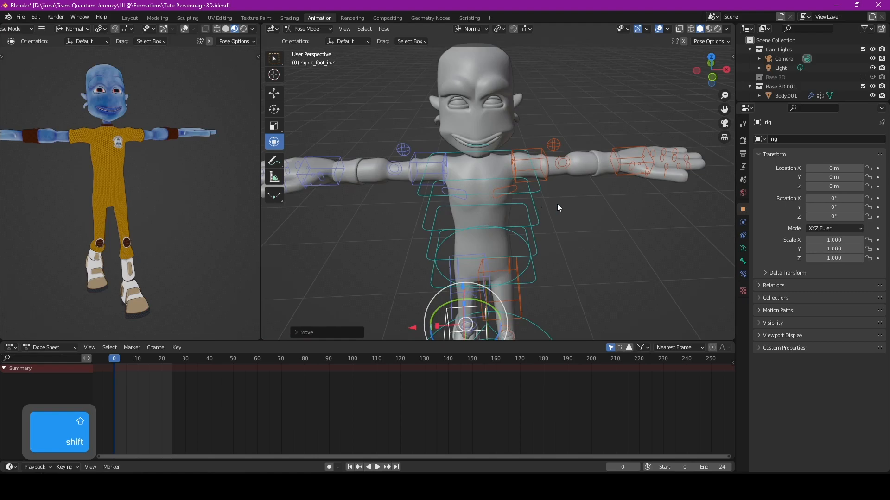
click(604, 157)
scroll(593, 196, down, 3)
middle_drag(593, 197, 529, 217)
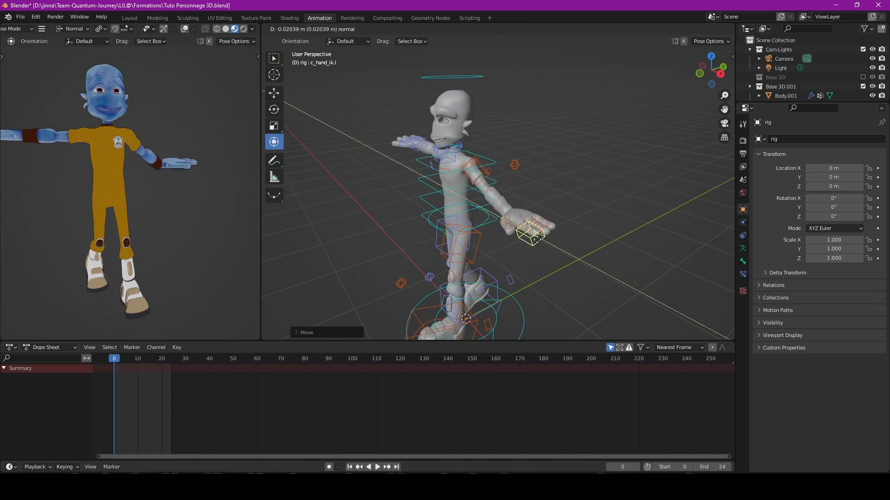
click(504, 202)
drag(493, 198, 501, 221)
drag(464, 202, 470, 203)
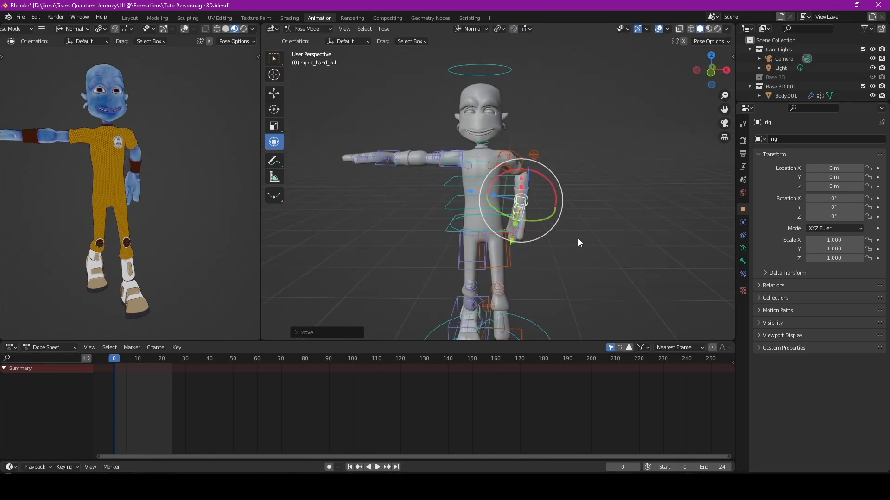
drag(577, 238, 531, 204)
Select the three bones of the left index finger and rotate them to curl the finger inward
middle_drag(531, 204, 521, 179)
scroll(510, 263, up, 5)
scroll(509, 264, up, 2)
scroll(521, 179, up, 6)
click(474, 180)
shift+click(475, 221)
shift+click(475, 257)
drag(484, 182, 456, 195)
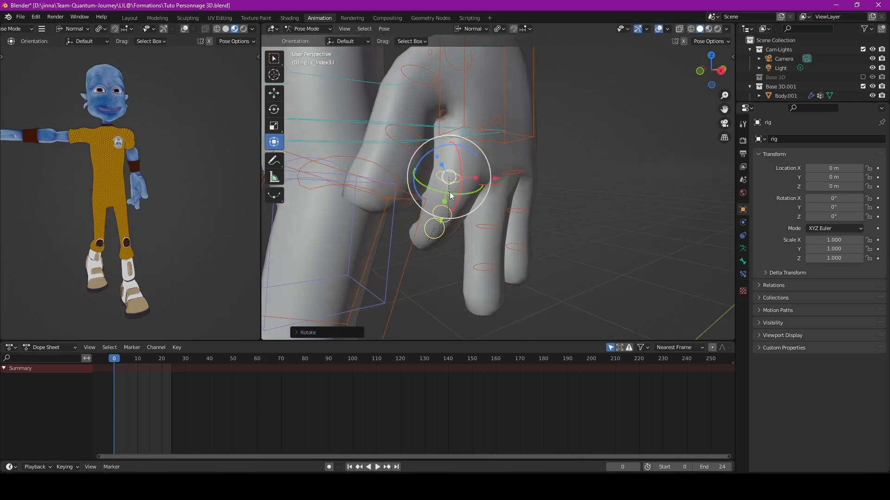
Curl the left hand's other fingers inward by rotating their bones together
middle_drag(456, 194, 491, 186)
shift+click(445, 239)
shift+click(445, 274)
drag(439, 204, 491, 184)
scroll(491, 186, down, 4)
Rotate the left thumb's bones inward to relax the thumb against the hand
middle_drag(492, 185, 526, 167)
scroll(526, 167, down, 3)
scroll(595, 171, up, 4)
shift+middle_drag(595, 171, 530, 175)
scroll(553, 188, down, 4)
click(426, 177)
middle_drag(426, 177, 467, 171)
click(392, 162)
drag(357, 142, 350, 160)
Select all control bones of the left hand and copy their pose
scroll(417, 204, down, 2)
middle_drag(417, 204, 499, 232)
scroll(500, 221, down, 2)
middle_drag(556, 227, 525, 221)
scroll(562, 236, up, 2)
shift+drag(541, 258, 449, 122)
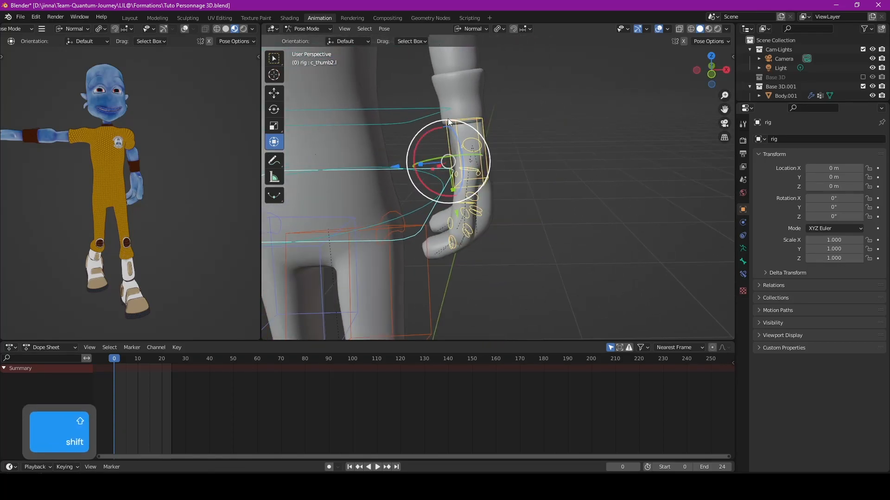
right_click(475, 135)
click(443, 116)
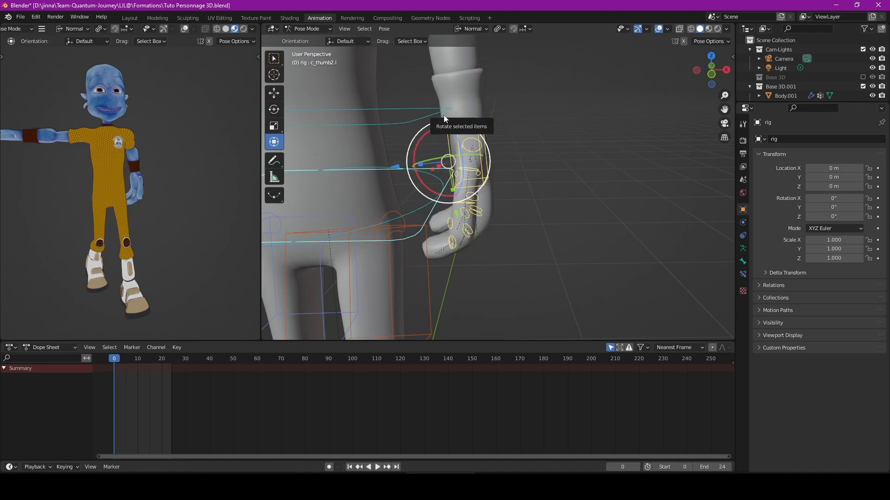
Select the right hand's control bones and paste the copied pose X-flipped
scroll(444, 114, down, 5)
shift+middle_drag(424, 187, 553, 219)
shift+drag(350, 97, 501, 172)
right_click(453, 134)
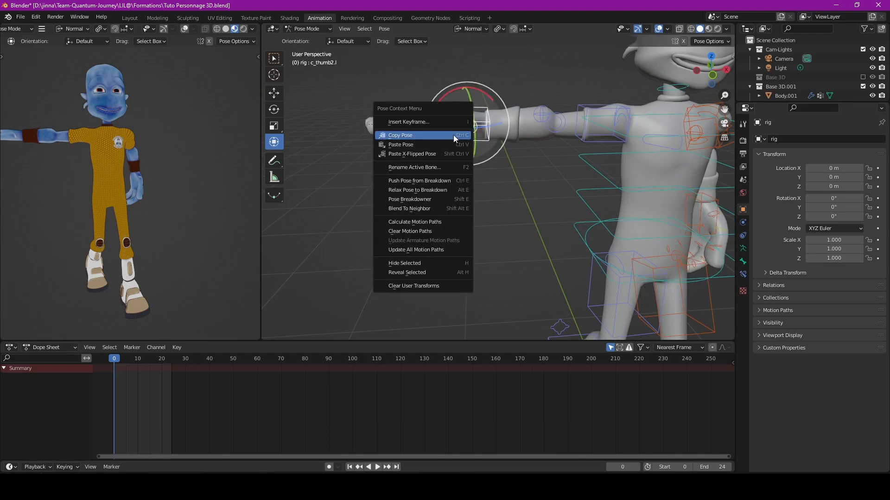
click(422, 158)
Move the right hand IK control forward so the right arm swings opposite the left arm
scroll(427, 159, down, 3)
middle_drag(427, 159, 480, 186)
click(483, 190)
drag(524, 158, 559, 157)
Select both hand IK controls, switch the transform orientation to Global and move the hands slightly downward
middle_drag(644, 204, 546, 194)
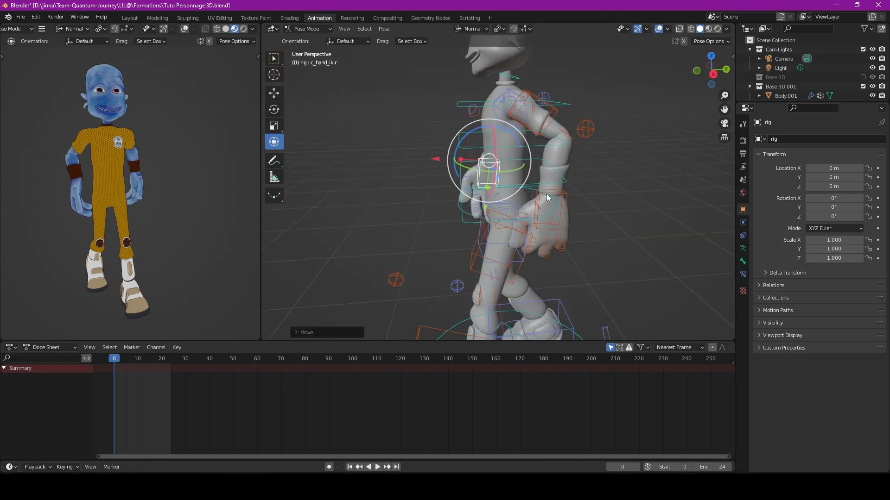
shift+click(538, 190)
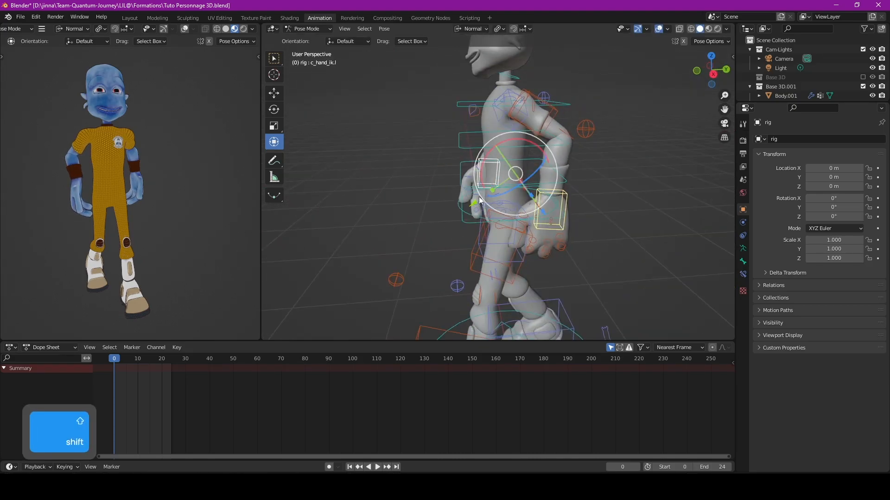
click(472, 30)
click(471, 57)
drag(515, 121, 515, 136)
Rotate the upper spine control c_spine_03.x about -3.5° around the global Z axis to counter-twist the chest
middle_drag(515, 136, 596, 140)
shift+middle_drag(507, 116, 549, 136)
click(525, 253)
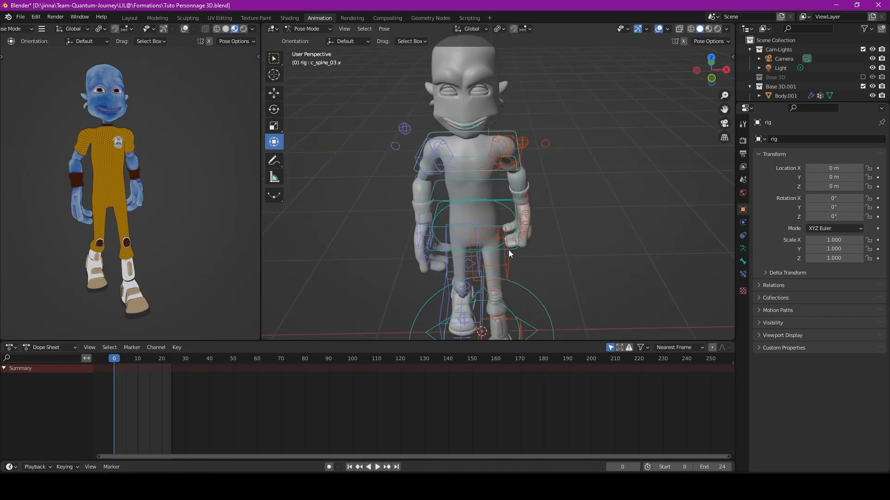
click(508, 249)
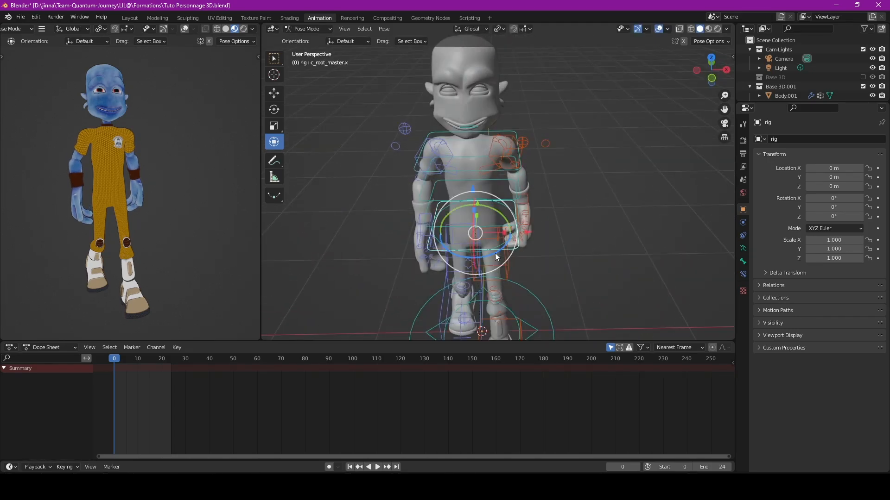
click(490, 178)
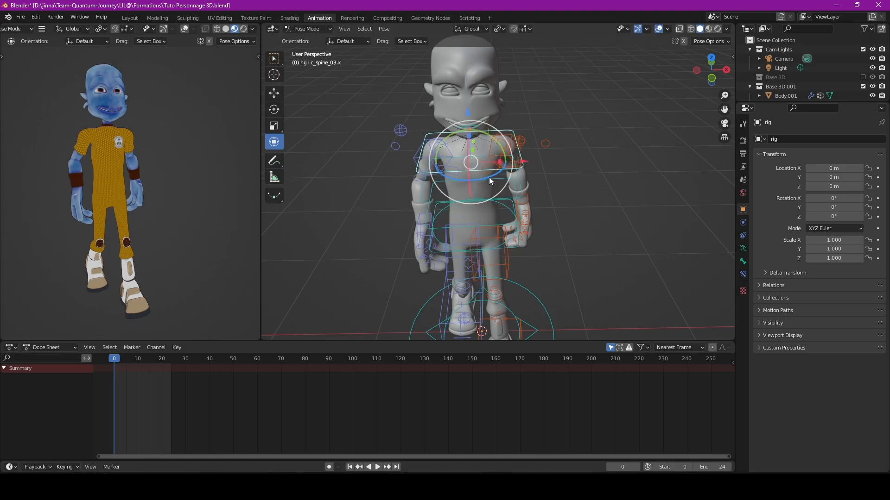
key(r)
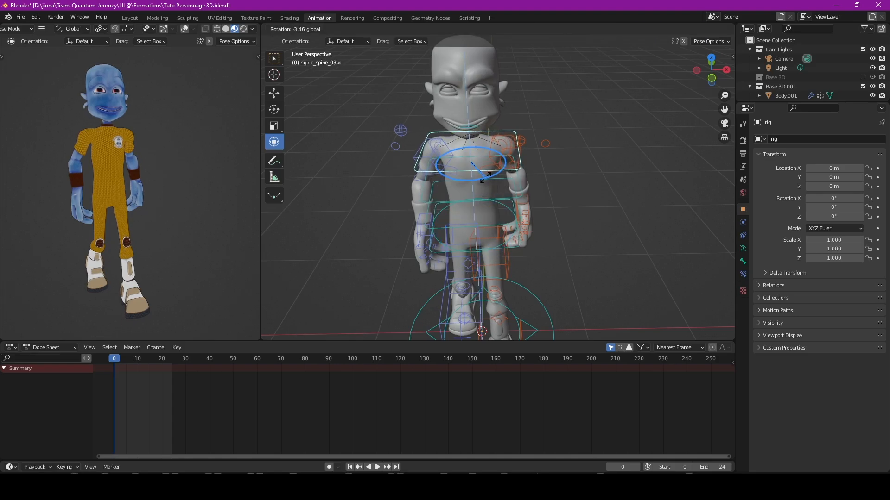
click(485, 177)
Rotate the neck control c_neck.x slightly to adjust which way the head faces
click(477, 127)
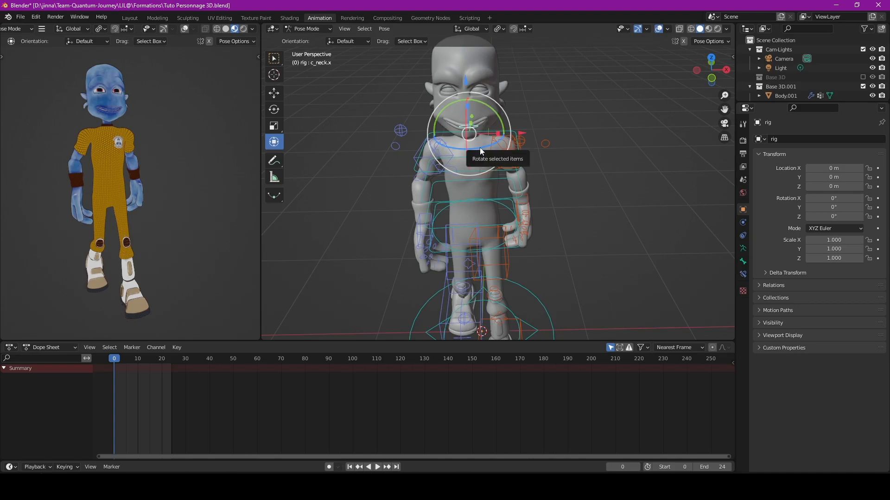
key(r)
click(483, 148)
middle_drag(483, 148, 474, 202)
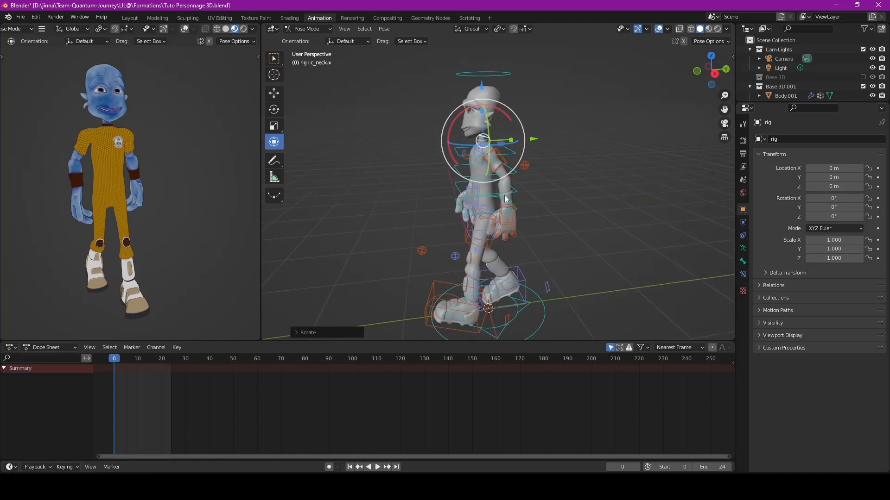
Insert Location, Rotation & Scale keyframes on all control bones at frame 0 and set the current frame to 12
key(a)
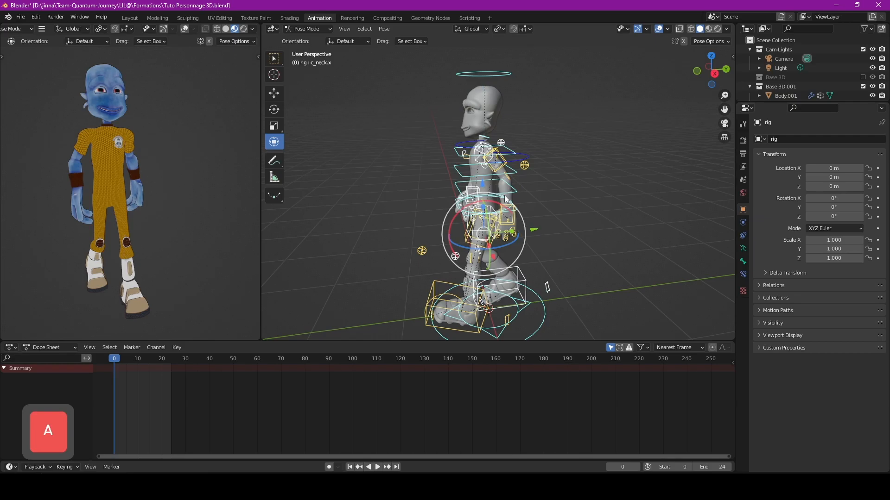
key(i)
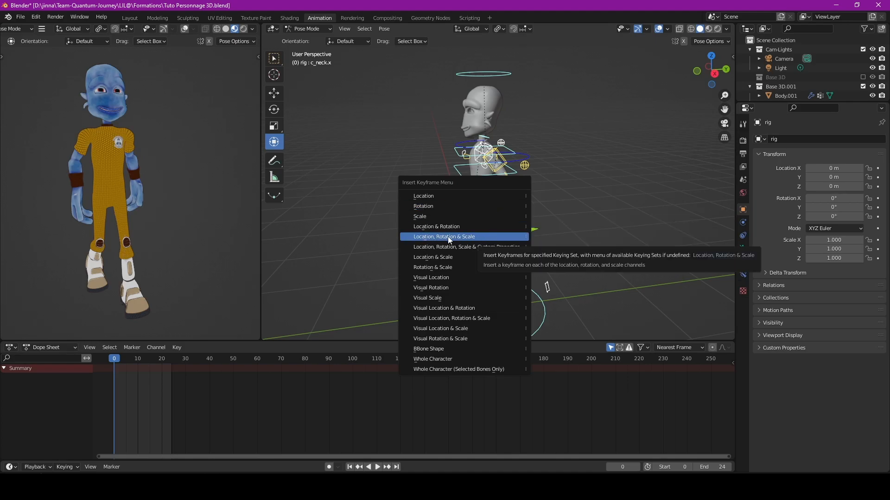
click(479, 237)
key(Home)
key(space)
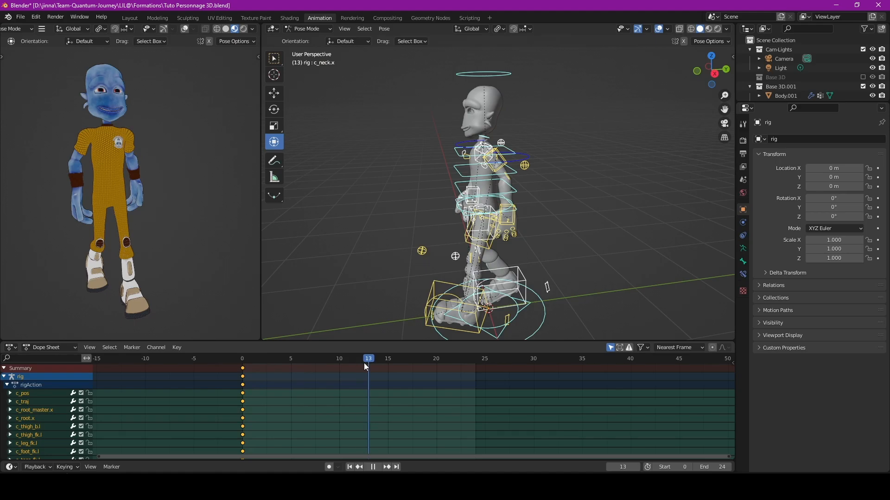
key(space)
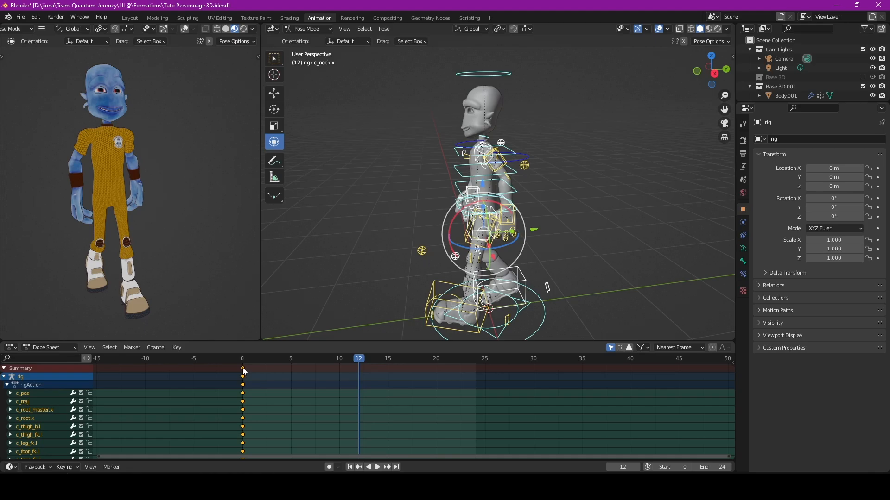
key(ctrl+c)
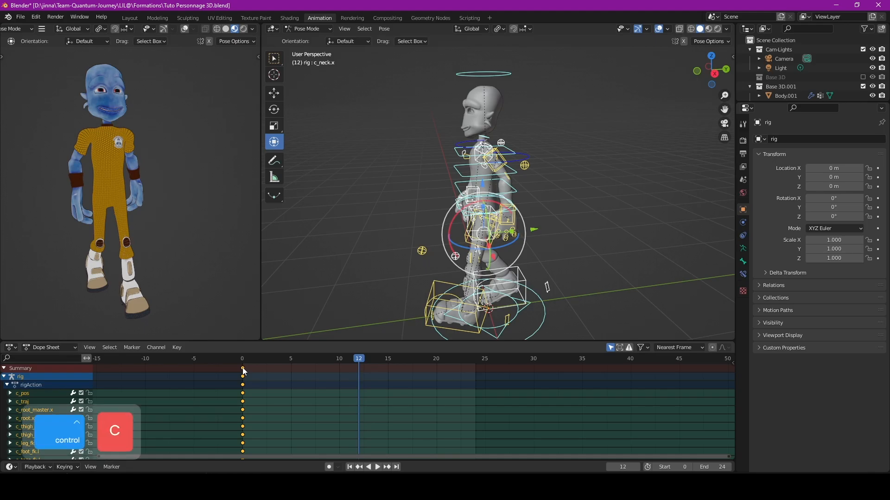
key(ctrl+v)
key(ctrl+z)
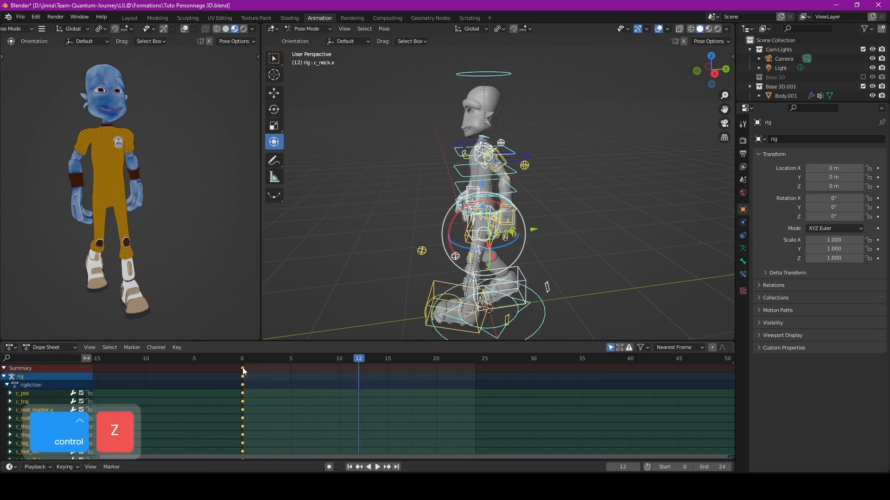
Duplicate the frame 0 keyframes of all bones to frame 12
key(shift+d)
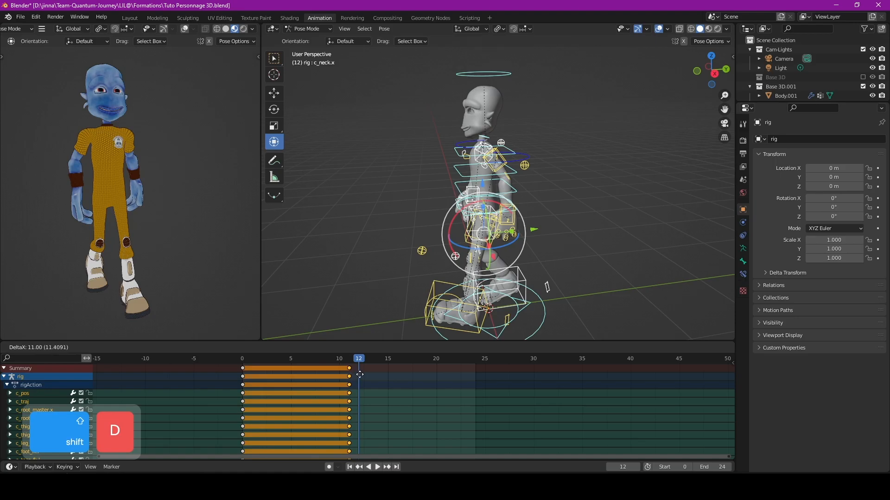
click(359, 371)
Copy the pose at frame 12, paste it X-flipped and insert Location, Rotation & Scale keyframes for all bones
middle_drag(425, 240, 479, 272)
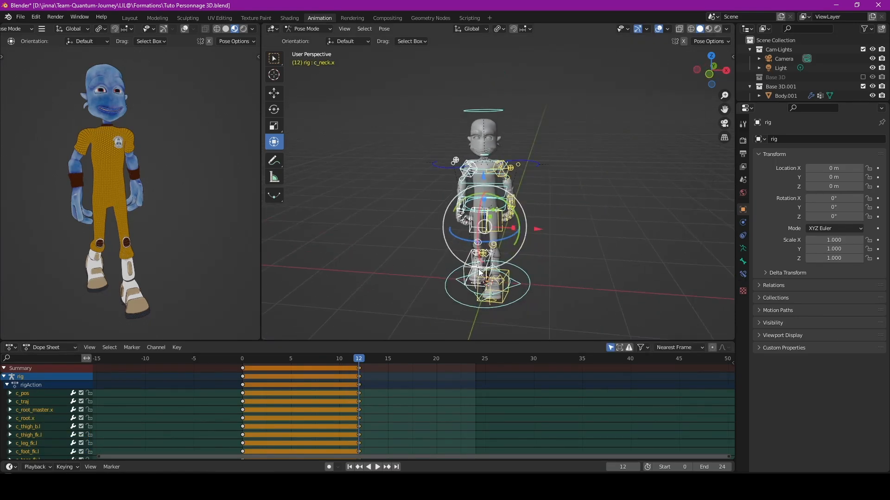
right_click(486, 191)
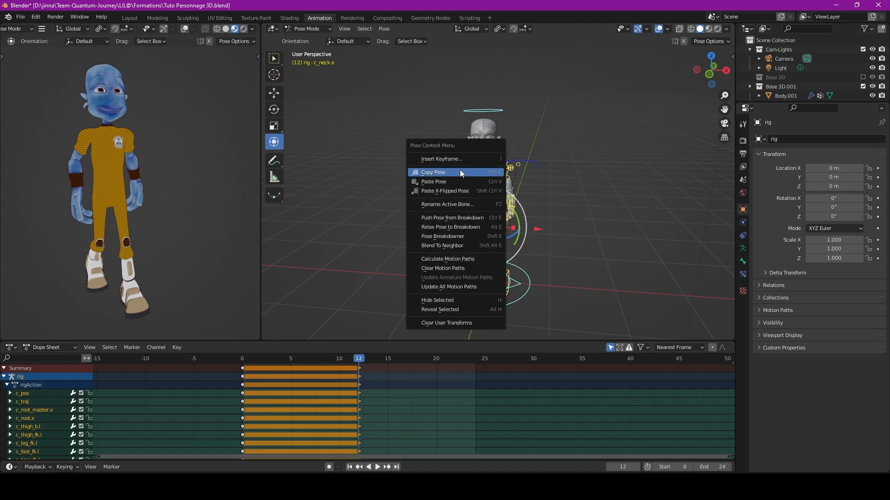
click(461, 172)
right_click(482, 189)
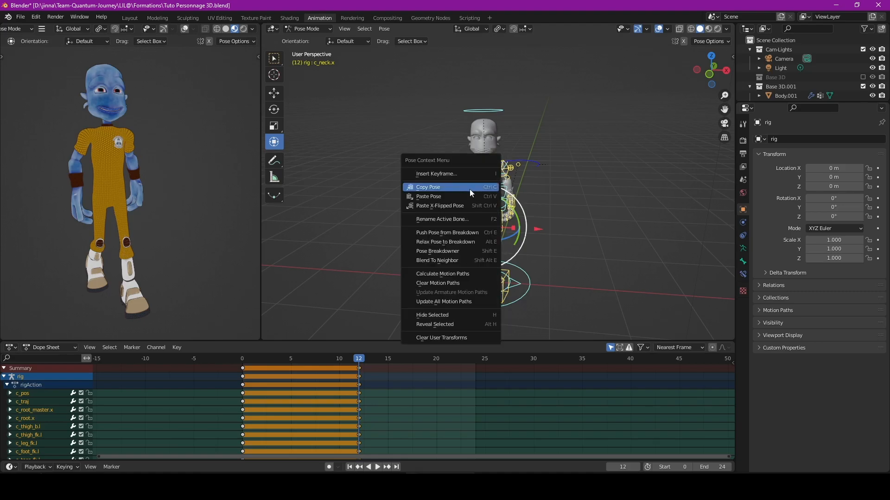
click(458, 206)
middle_drag(458, 209, 475, 225)
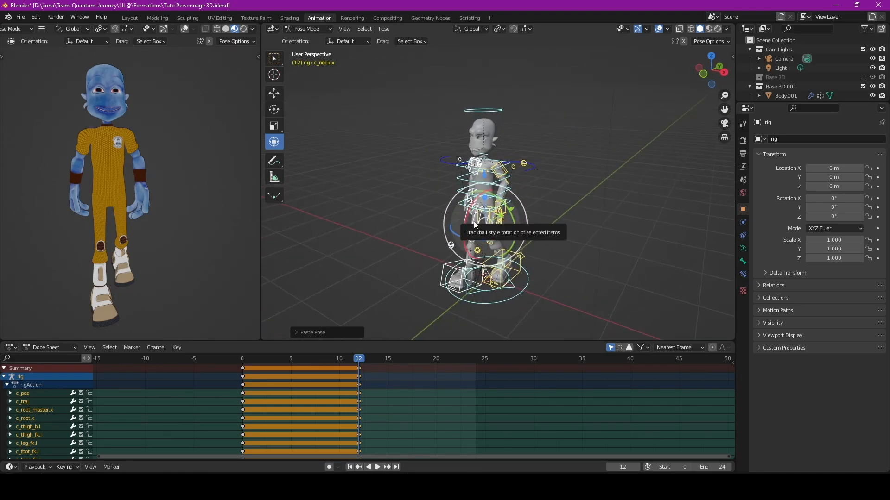
key(i)
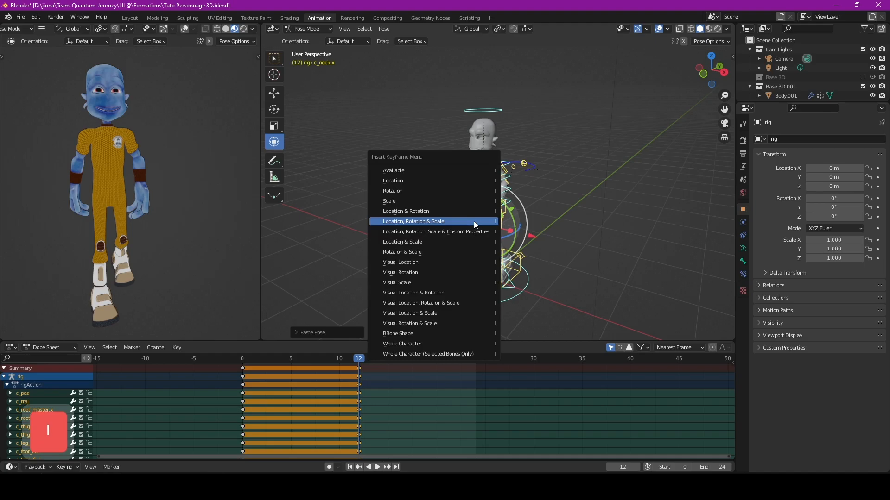
click(473, 221)
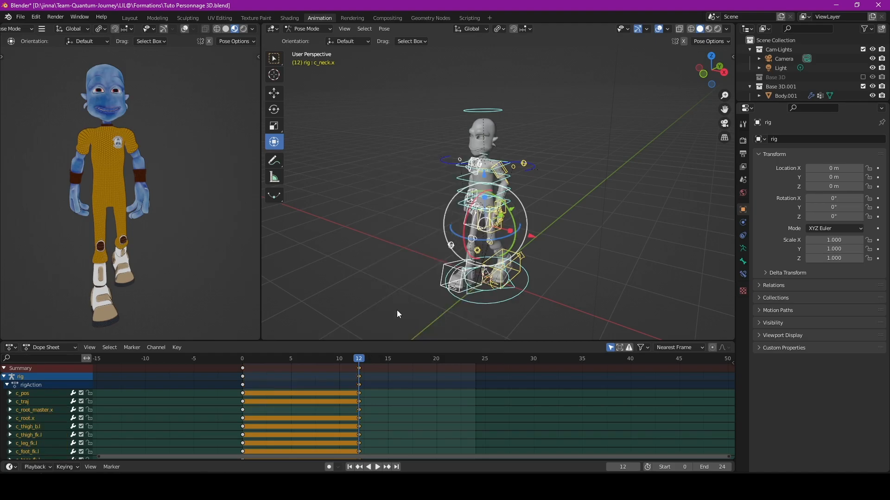
Set the current frame to 25 and duplicate the frame 0 keyframes there
drag(348, 359, 226, 363)
key(space)
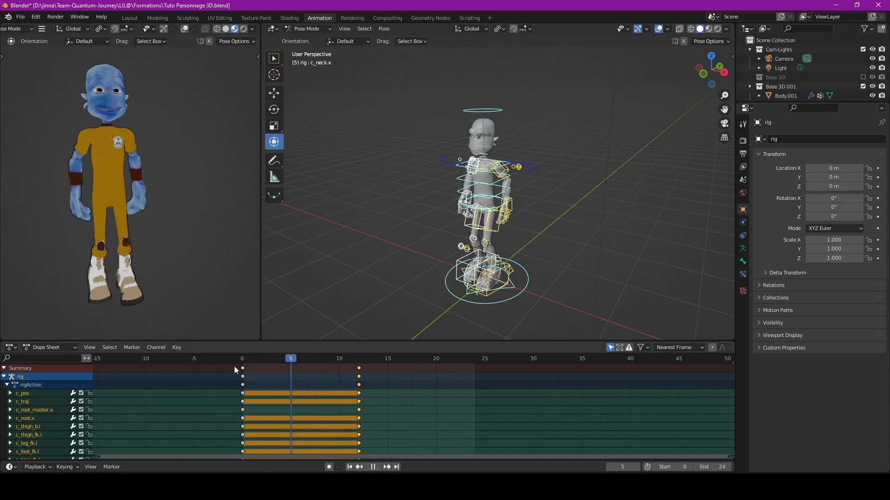
drag(436, 381, 483, 386)
key(space)
click(243, 368)
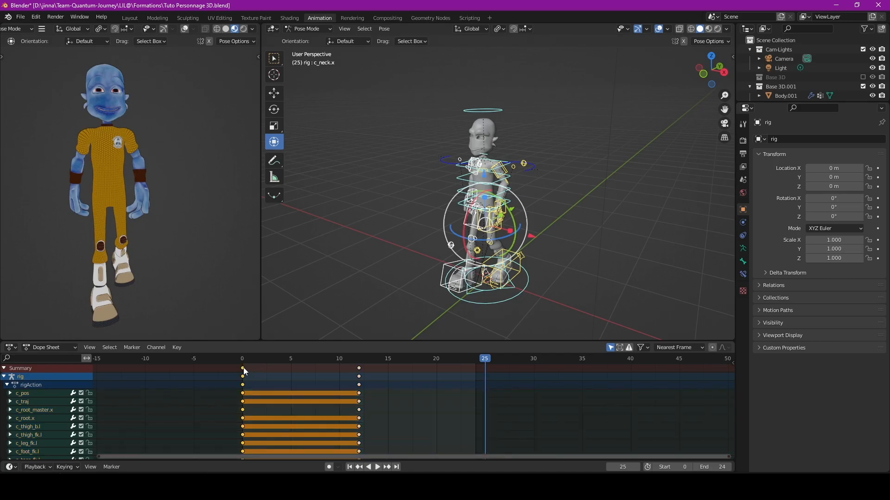
key(shift+d)
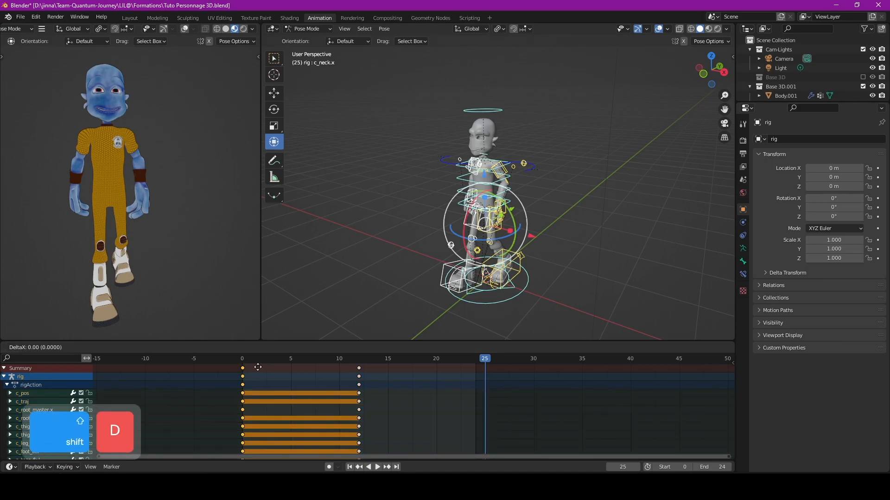
click(486, 385)
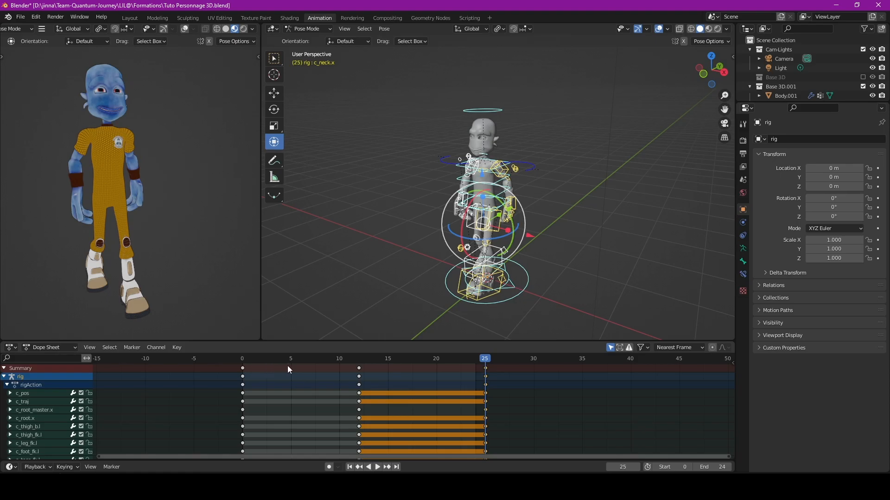
Set the current frame to 6 and lower the hip control c_root_master.x about 0.02 m along the global Z axis
key(space)
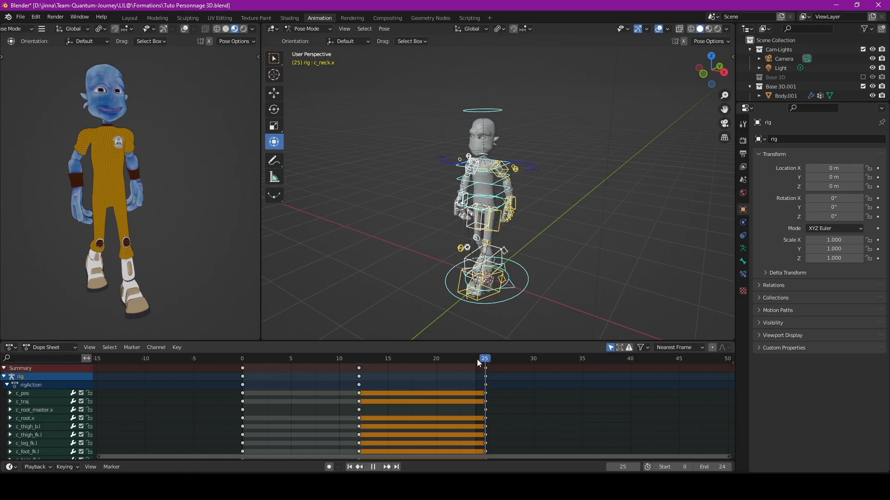
key(space)
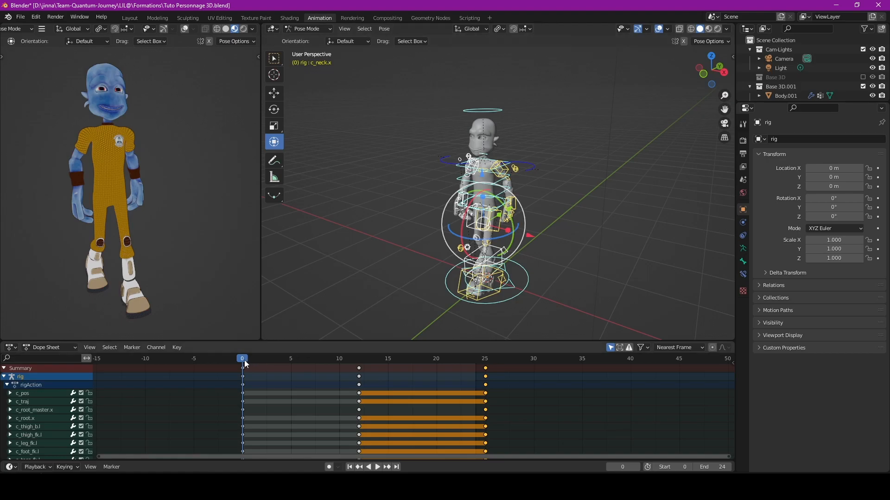
key(space)
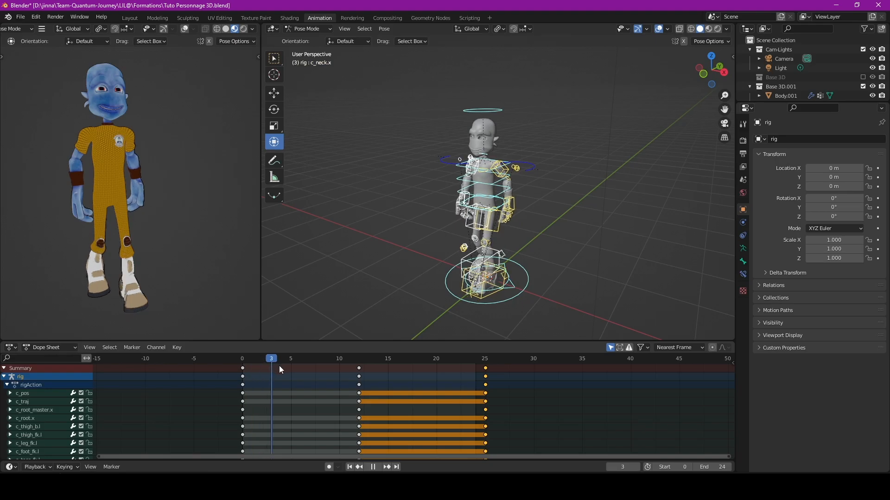
key(space)
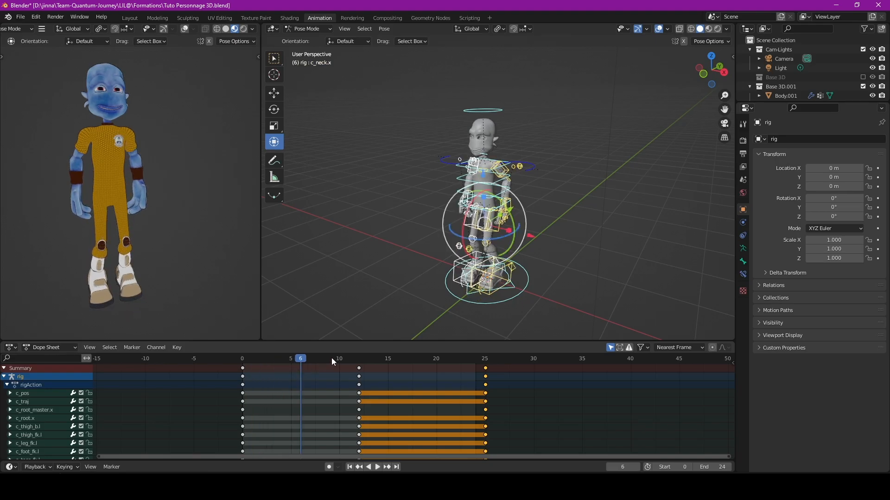
middle_drag(357, 279, 440, 258)
scroll(520, 253, up, 3)
shift+middle_drag(496, 251, 449, 202)
scroll(444, 212, up, 2)
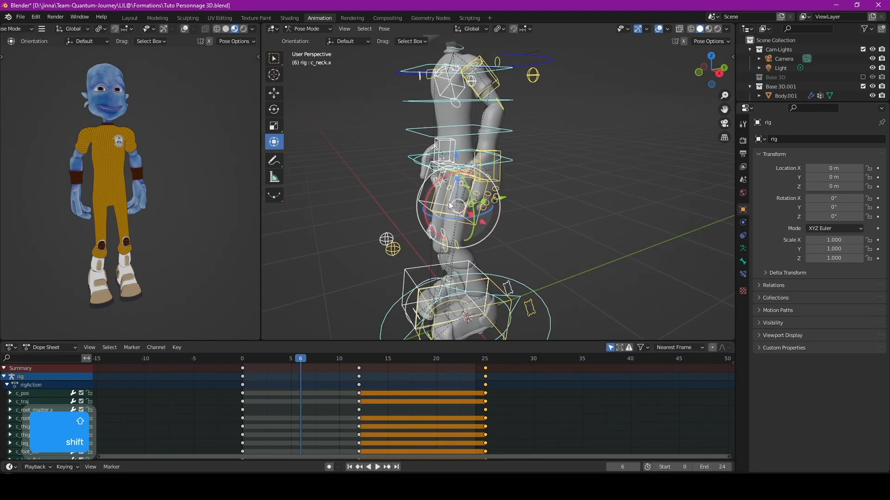
click(508, 160)
key(g)
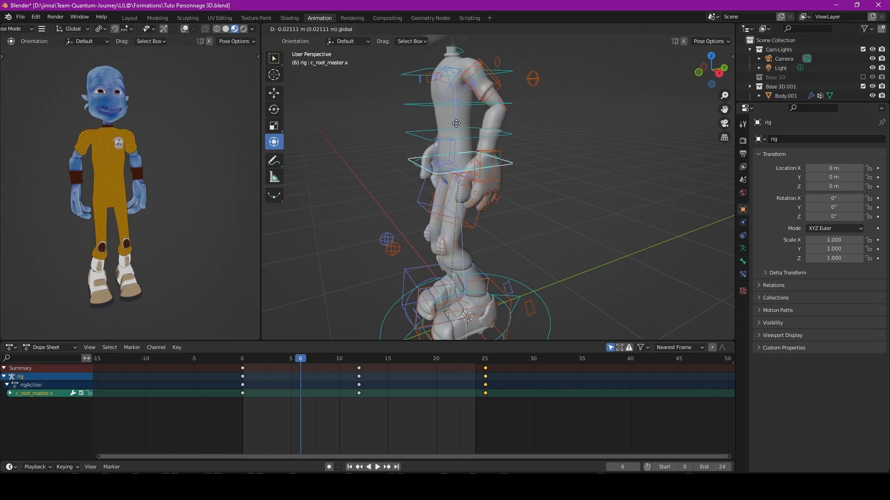
click(456, 123)
Select both hand IK controls at frame 6 and move them slightly down along the global Z axis
click(484, 165)
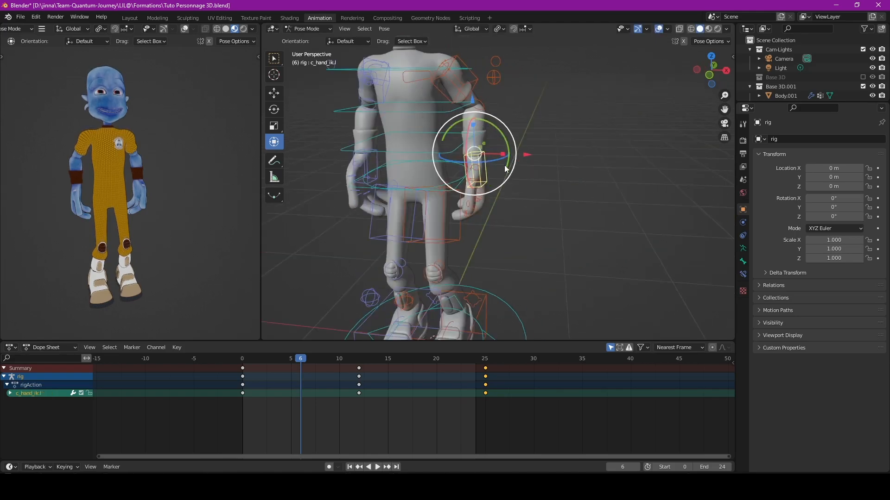
middle_drag(505, 167, 522, 168)
shift+click(363, 163)
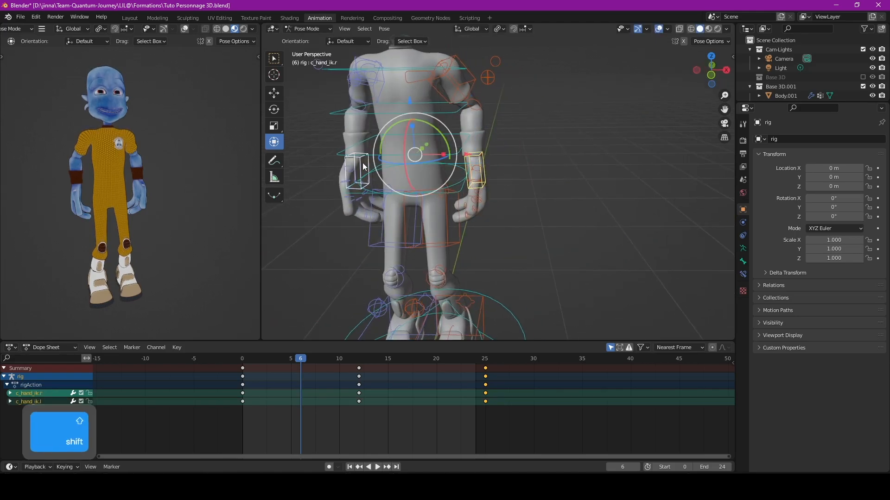
drag(412, 105, 413, 111)
Rotate the hip control c_root_master.x slightly around the X axis at frame 6 to lean the body forward
scroll(454, 155, down, 4)
middle_drag(454, 154, 522, 202)
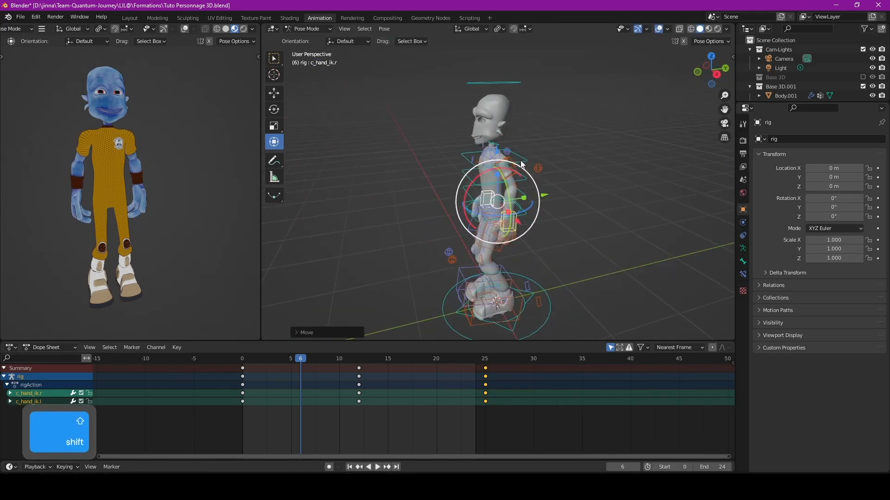
click(524, 213)
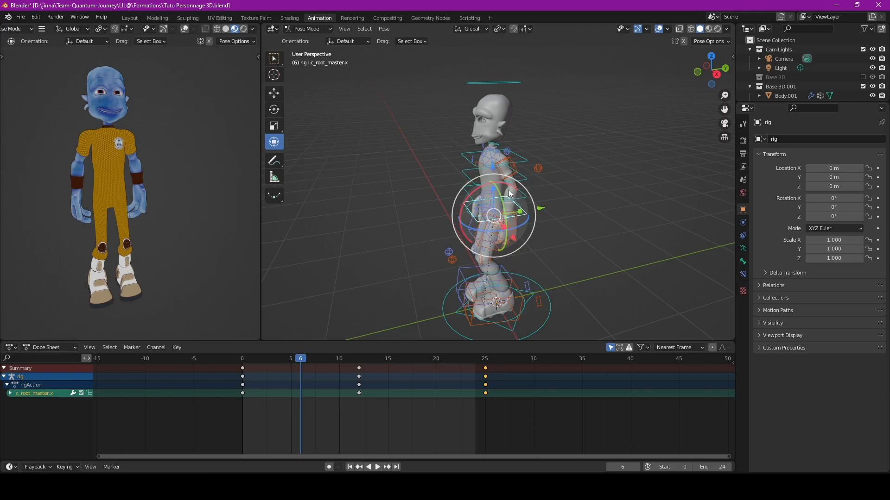
drag(506, 183, 496, 181)
middle_drag(482, 203, 542, 217)
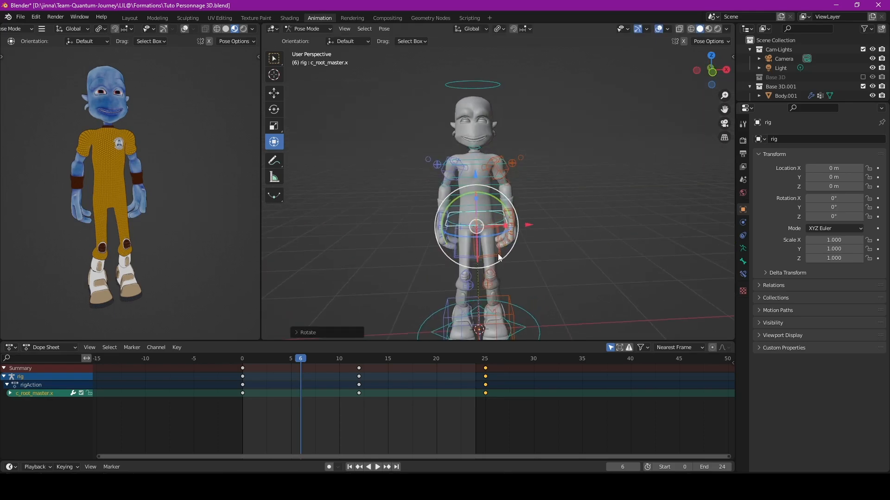
shift+middle_drag(492, 233, 504, 188)
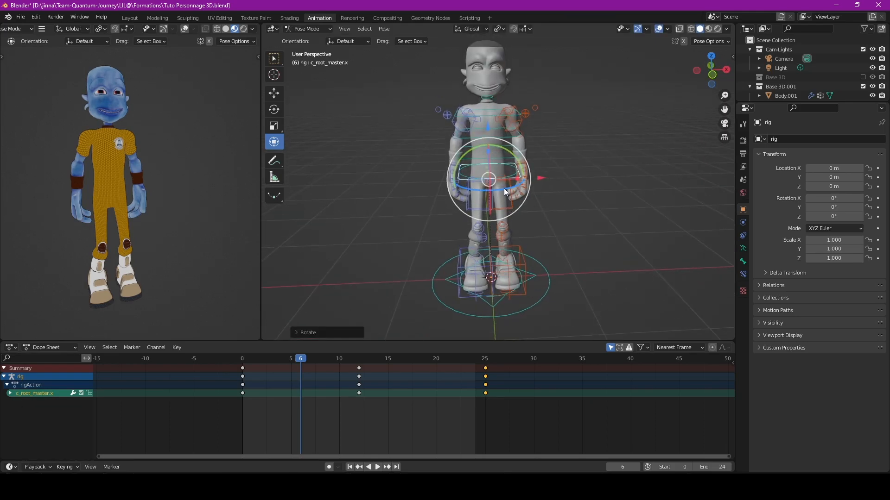
Select all rig controls at frame 6 and insert Location, Rotation & Scale keyframes
key(a)
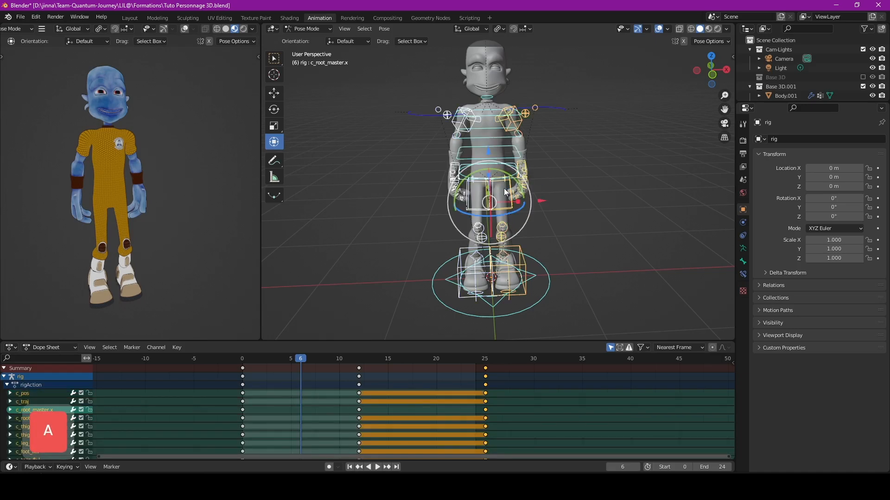
key(i)
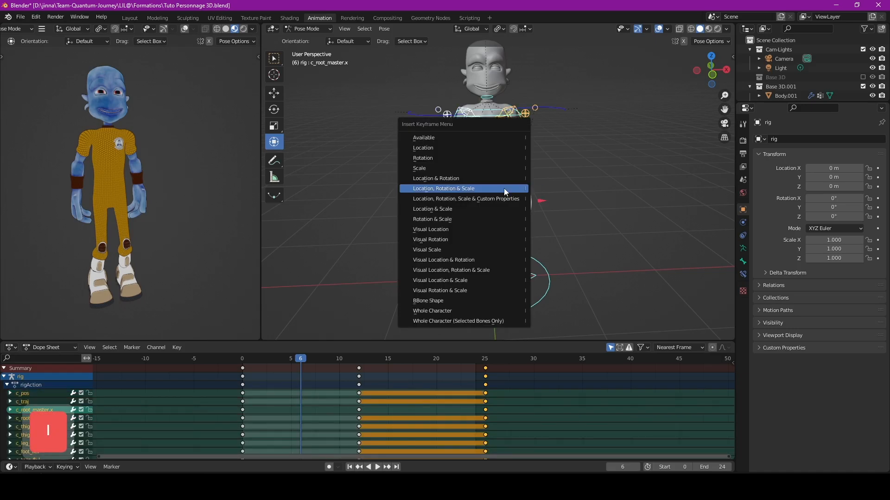
click(504, 188)
Play the animation briefly to check it, and duplicate the frame 6 keyframes to frame 18
key(space)
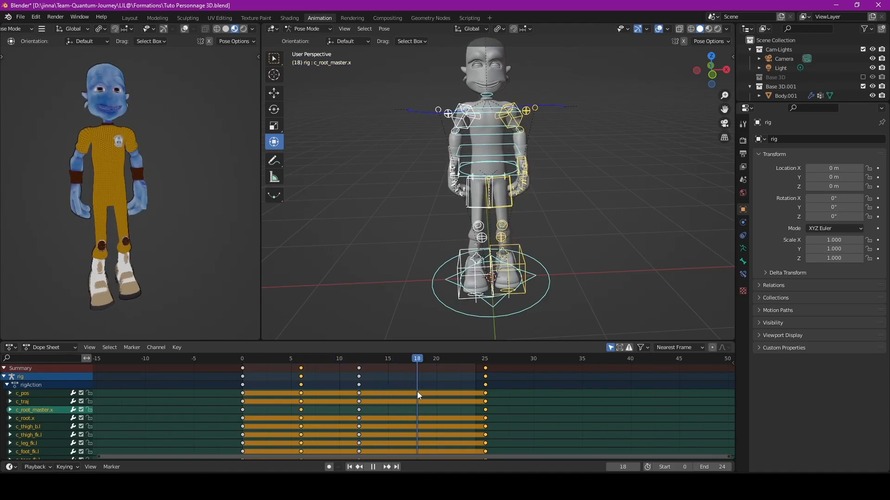
key(space)
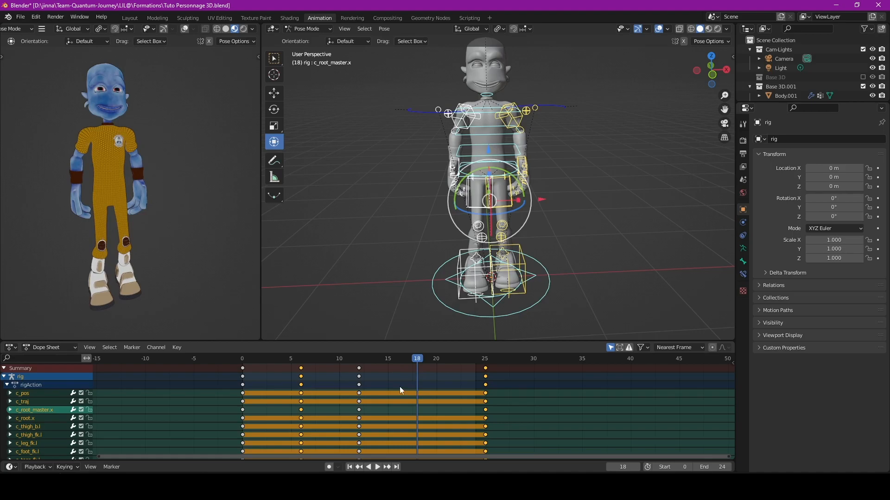
click(303, 370)
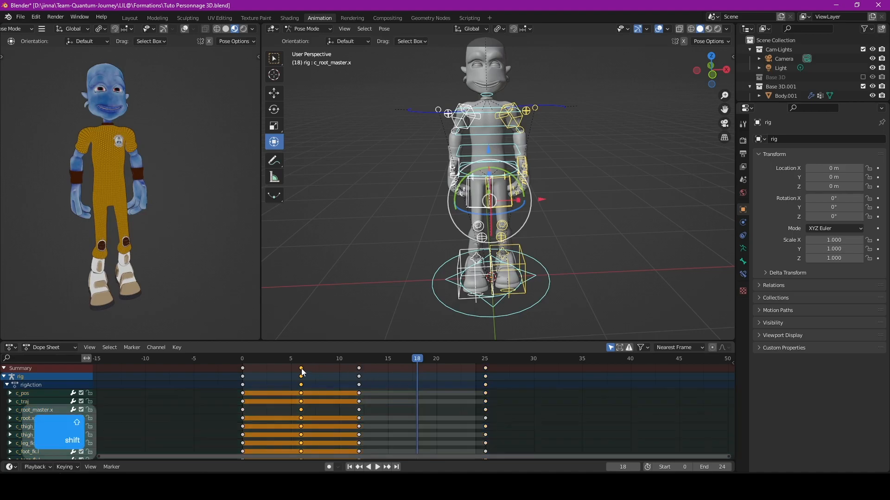
key(shift+d)
click(416, 385)
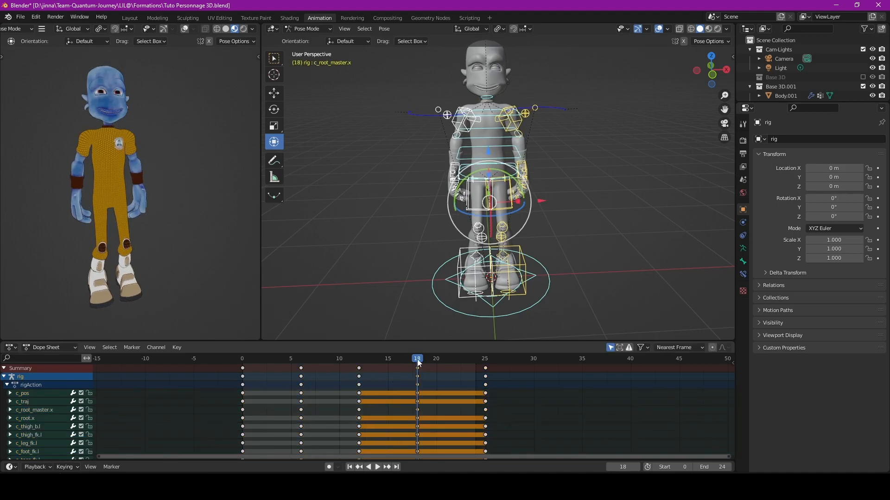
Set the preview viewport to Solid shading and play the walk from frame 0
drag(419, 362, 237, 358)
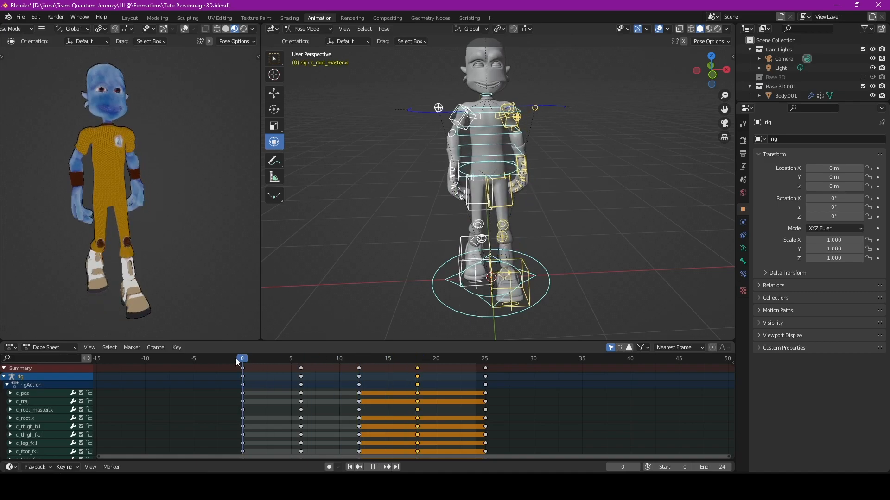
click(226, 29)
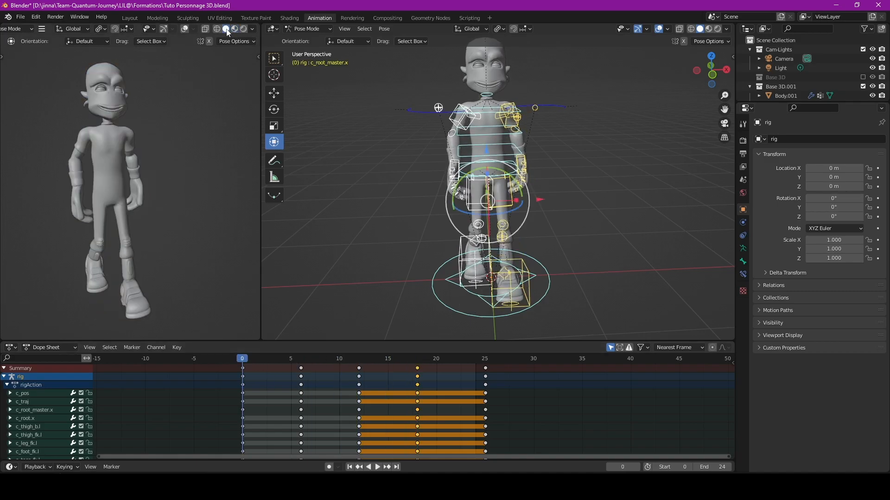
click(379, 468)
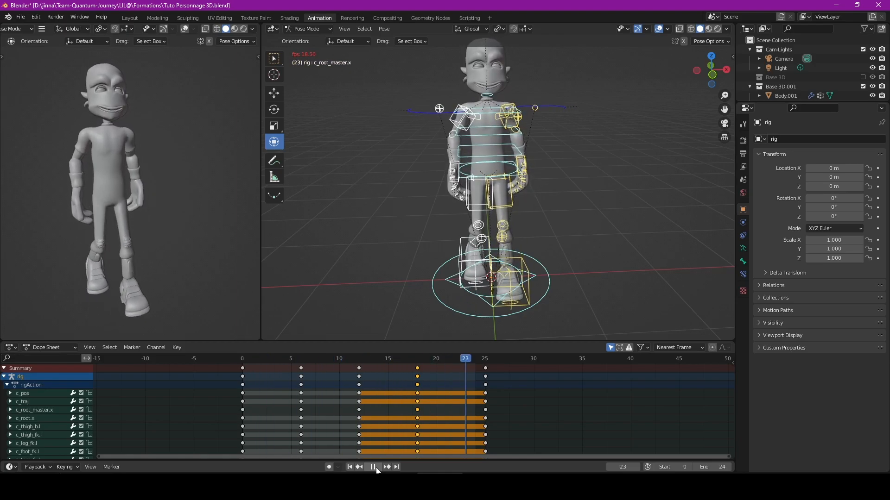
Set the current frame to 6 and rotate the hand control c_hand_ik.l slightly, viewed from the side
drag(408, 360, 302, 368)
scroll(549, 197, up, 4)
middle_drag(635, 200, 539, 194)
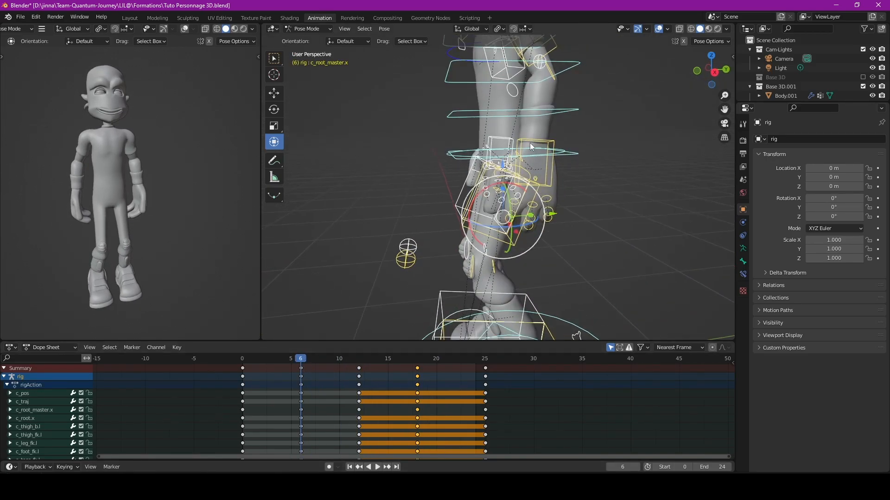
click(531, 150)
key(r)
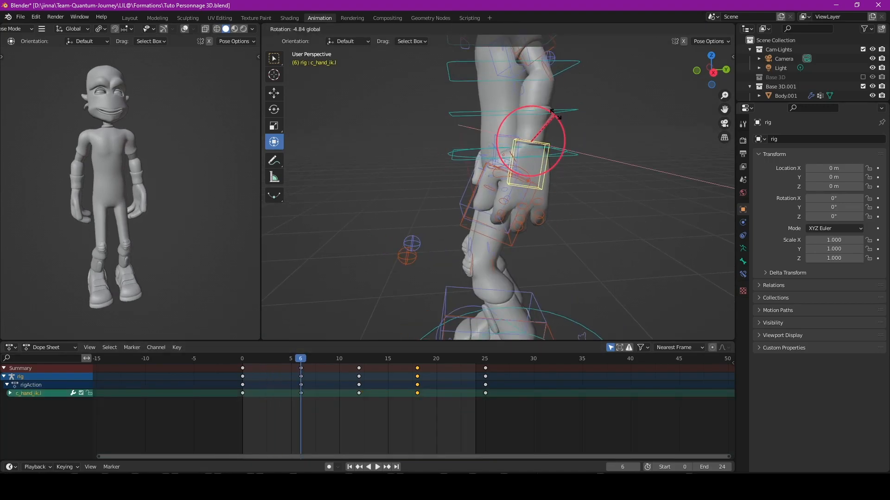
click(556, 116)
middle_drag(556, 117, 527, 163)
click(519, 141)
drag(498, 133, 500, 139)
Select the index, middle and ring finger controls of the .l hand at frame 6 and copy their pose
middle_drag(528, 158, 563, 204)
click(560, 183)
shift+click(558, 199)
shift+click(548, 207)
shift+click(543, 192)
shift+click(533, 184)
click(517, 226)
click(566, 193)
shift+click(563, 215)
shift+click(536, 222)
shift+click(513, 189)
shift+click(506, 210)
shift+click(501, 216)
right_click(565, 201)
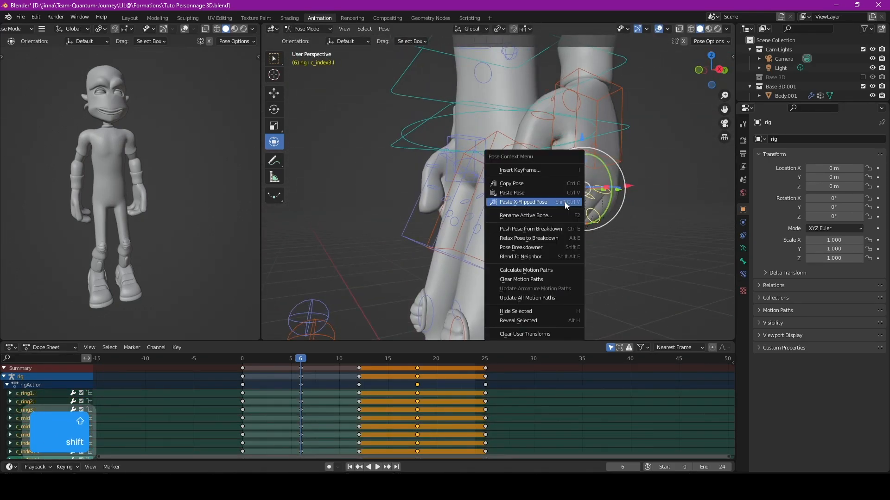
click(530, 185)
Select the matching index, middle and ring finger controls of the .r hand and paste the copied pose X-flipped
middle_drag(399, 199, 496, 197)
shift+middle_drag(495, 197, 518, 204)
click(519, 206)
shift+click(509, 192)
shift+click(500, 158)
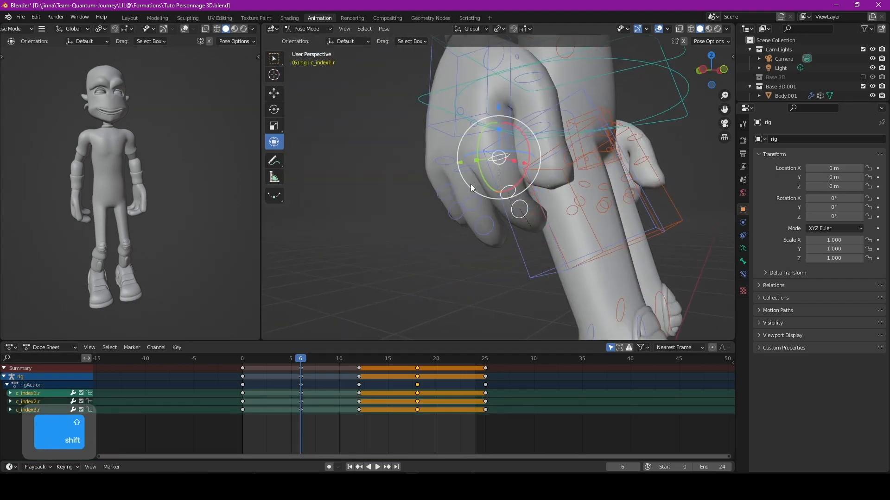
shift+click(480, 232)
shift+click(471, 196)
shift+click(462, 166)
shift+click(445, 162)
shift+click(456, 216)
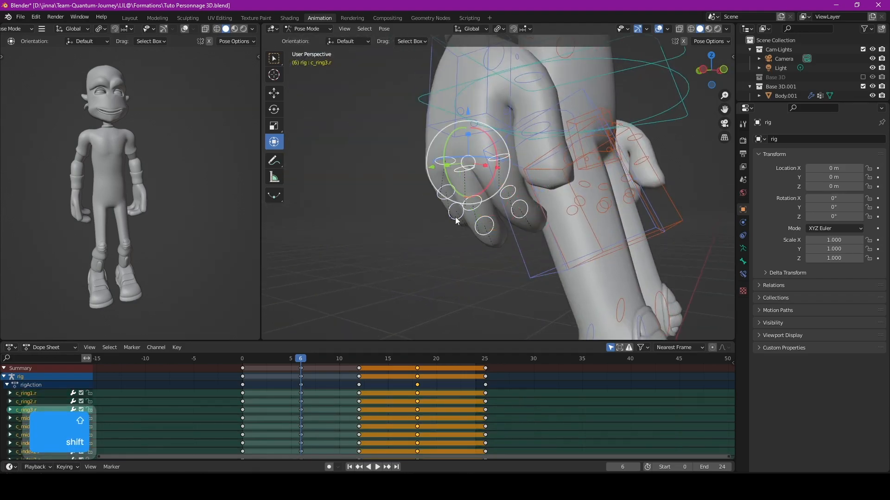
right_click(456, 219)
click(456, 237)
Move both hand IK controls slightly outward from the body along the X axis at frame 6
scroll(495, 221, down, 4)
middle_drag(563, 203, 495, 219)
scroll(494, 219, down, 3)
middle_drag(496, 187, 549, 195)
scroll(549, 195, up, 3)
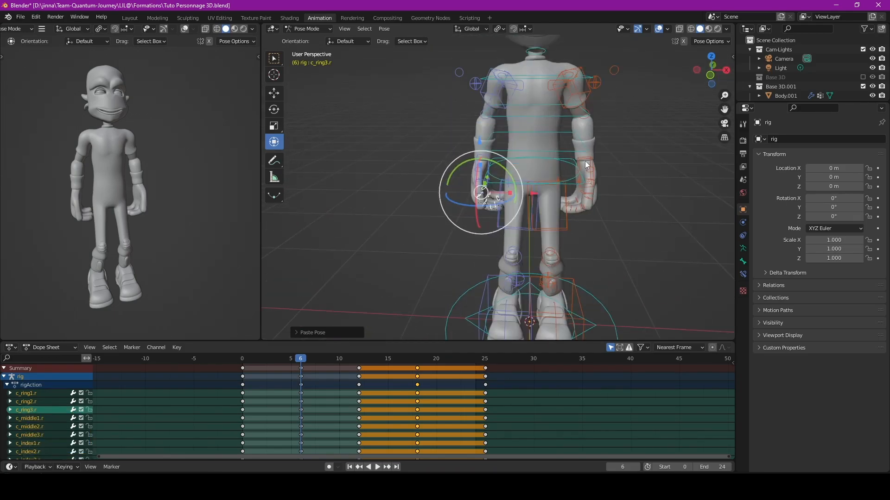
click(586, 164)
drag(639, 159, 644, 159)
click(483, 164)
drag(532, 156, 528, 156)
Rotate two spine controls slightly at frame 6, ending with c_spine_01.x, to adjust the torso
scroll(547, 186, down, 2)
middle_drag(575, 195, 500, 180)
shift+middle_drag(499, 180, 545, 198)
click(527, 163)
drag(526, 155, 526, 154)
click(527, 184)
drag(525, 176, 523, 173)
middle_drag(484, 216, 502, 220)
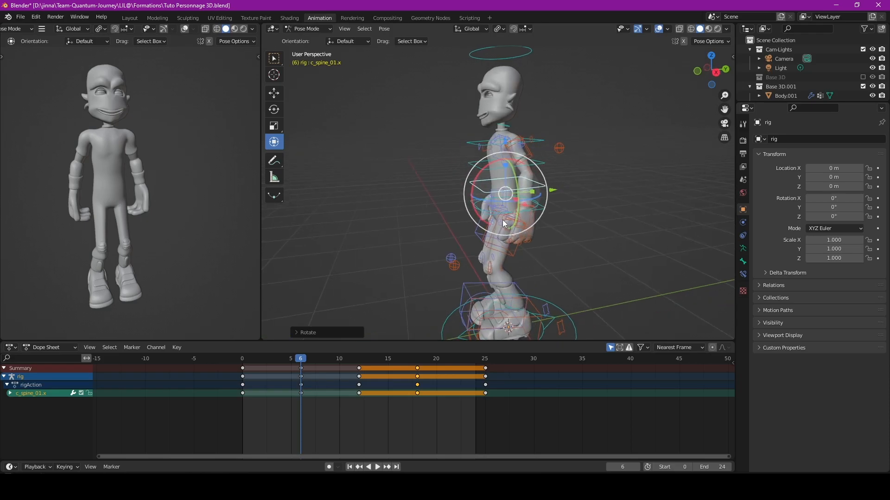
Key the adjusted frame 6 pose on all rig controls with Location, Rotation & Scale
key(a)
key(i)
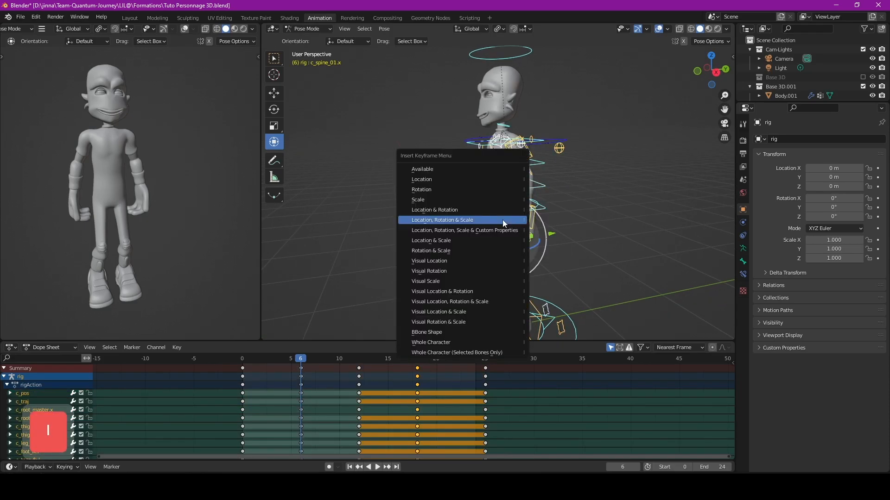
click(503, 219)
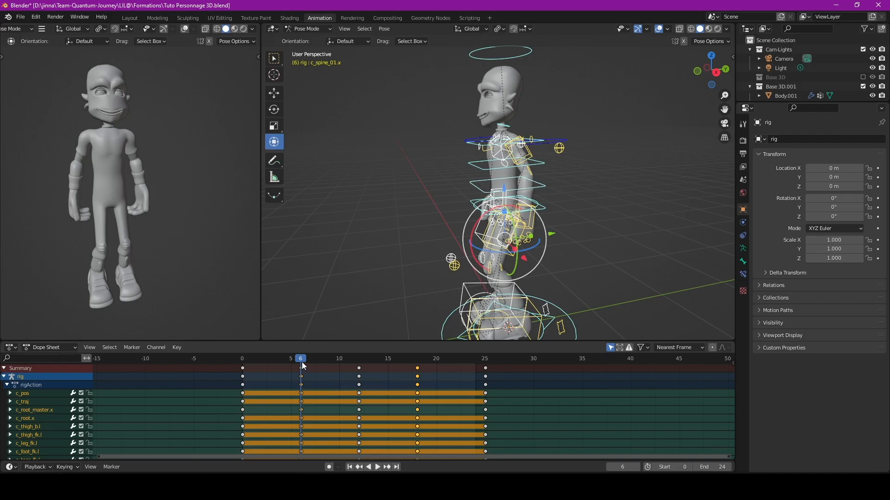
Copy the full frame 6 pose, paste it X-flipped at frame 18, and key Location, Rotation & Scale there
right_click(488, 195)
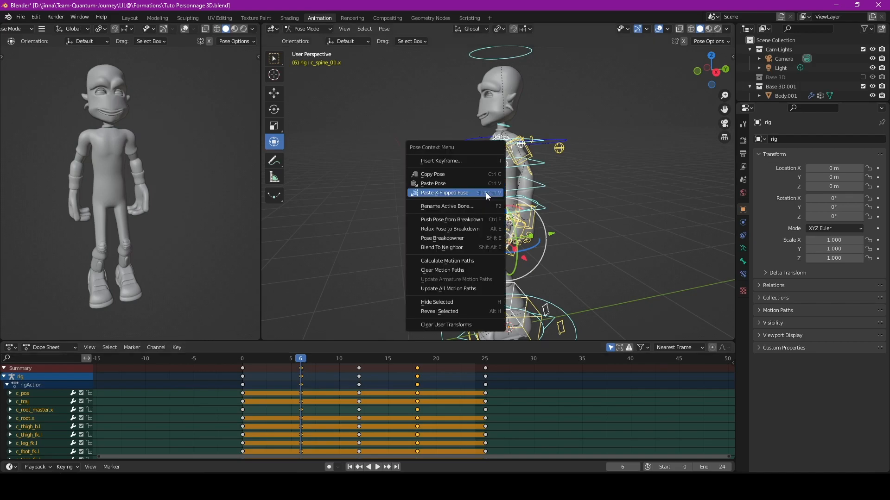
click(417, 359)
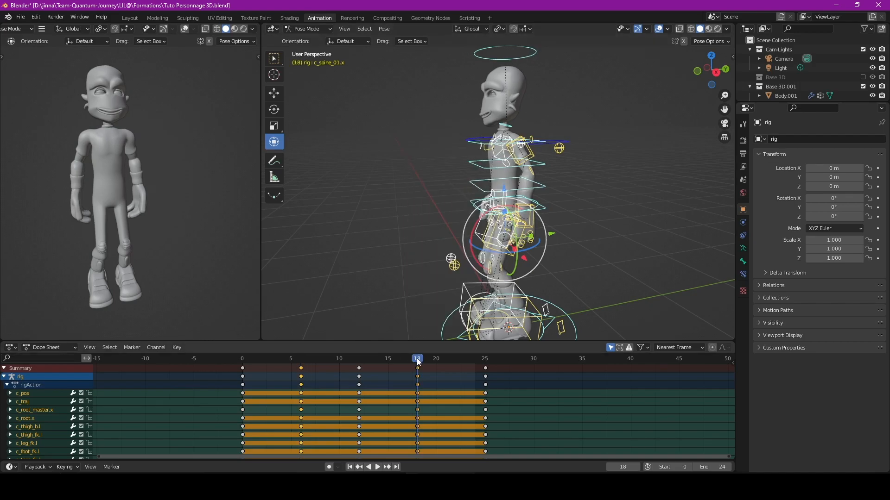
right_click(461, 213)
click(429, 233)
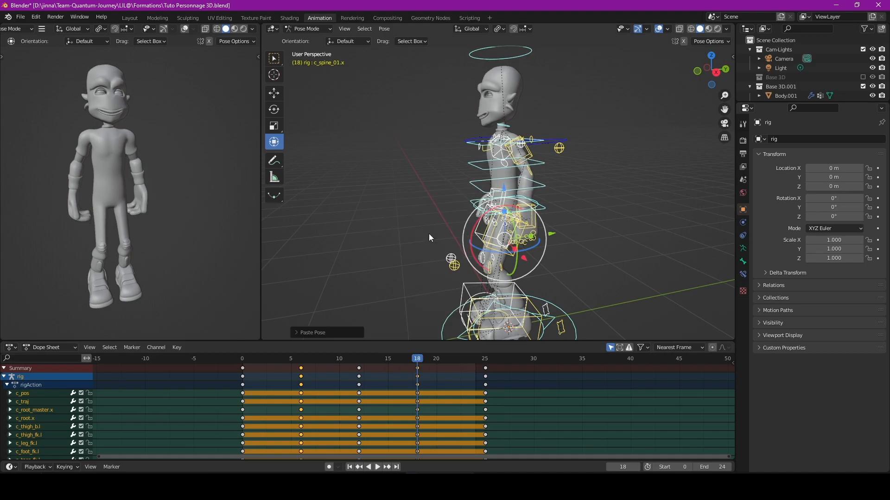
key(i)
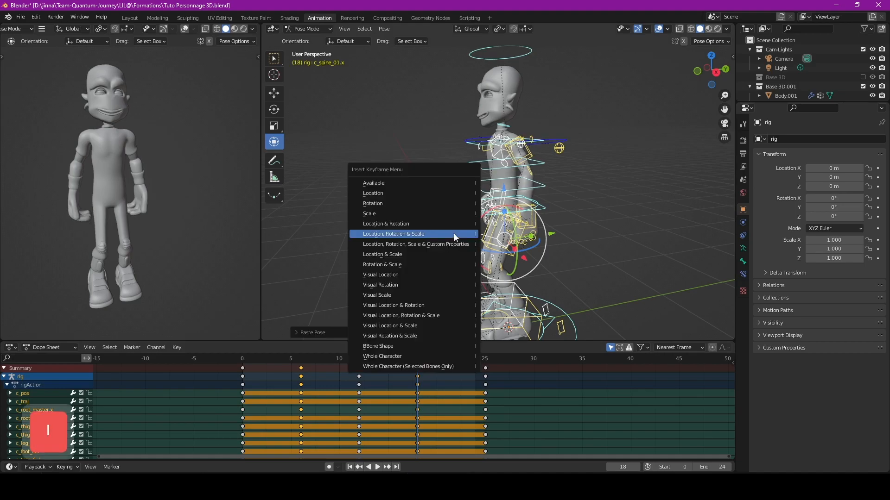
click(454, 235)
Play the walk cycle and examine the motion from the side in the preview viewport
click(270, 363)
key(space)
key(space)
key(shift+Left)
click(377, 467)
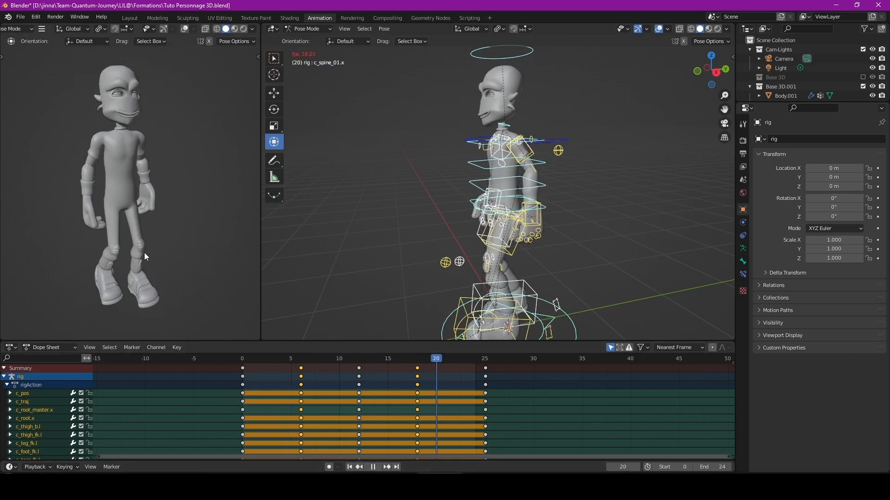
middle_drag(160, 261, 46, 258)
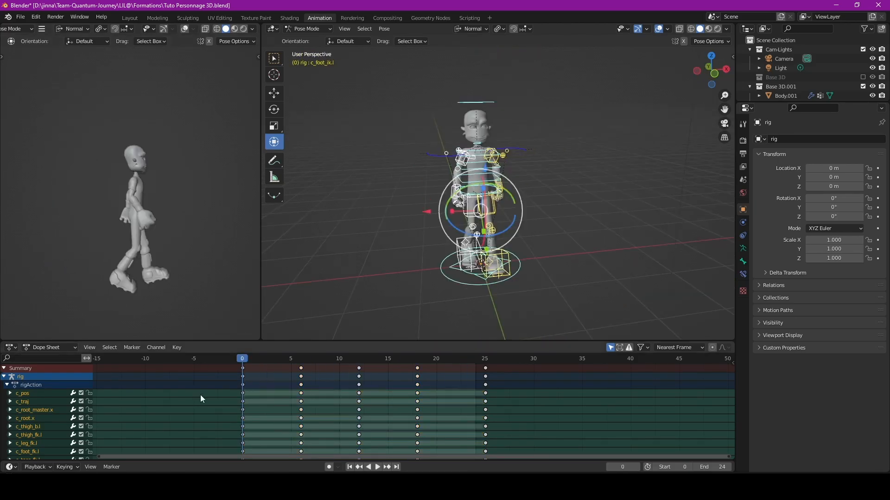
Set the current frame to 3 and raise the foot control c_foot_ik.r about 0.066 m along the normal Z axis
drag(243, 364, 272, 369)
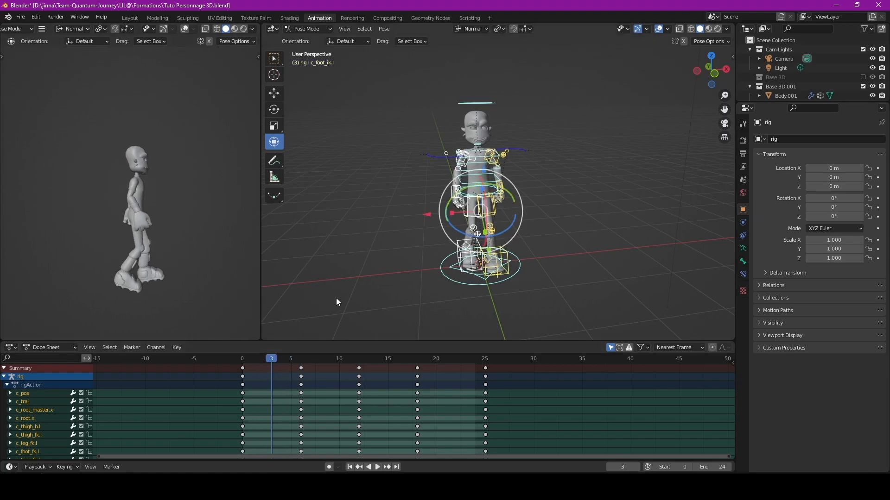
middle_drag(397, 283, 445, 244)
scroll(468, 248, up, 4)
shift+middle_drag(442, 299, 491, 246)
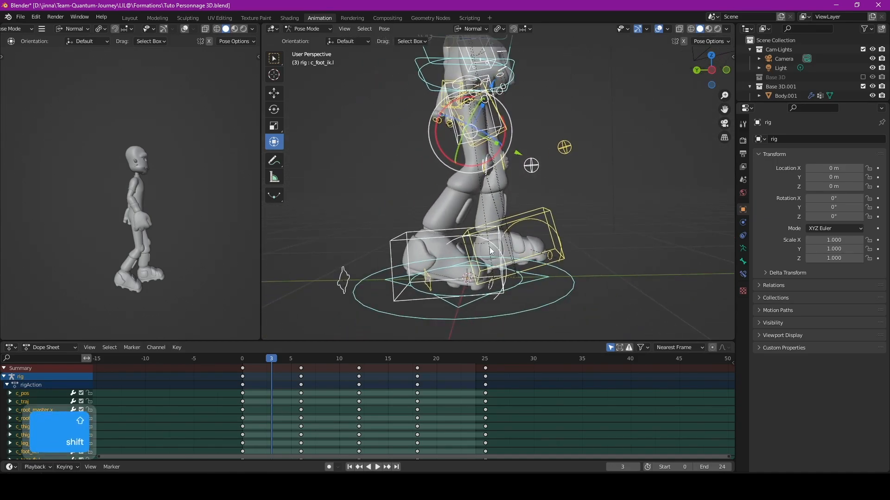
click(452, 240)
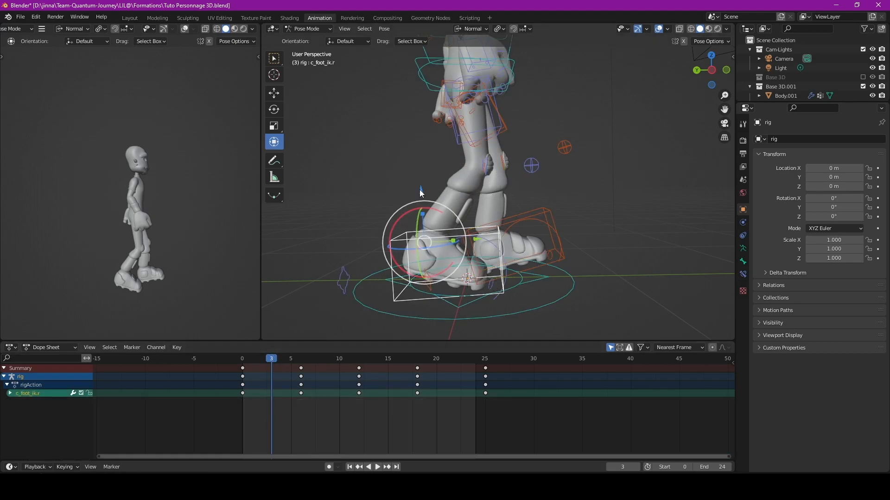
key(g)
key(z)
key(z)
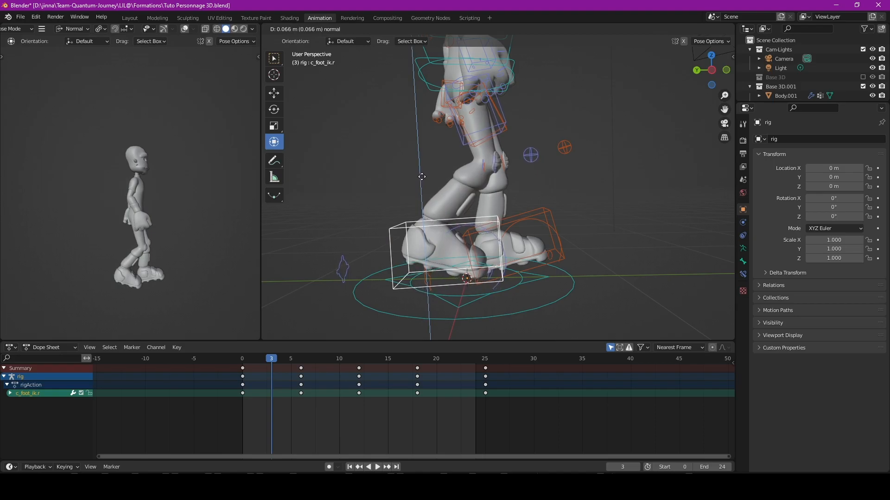
click(421, 177)
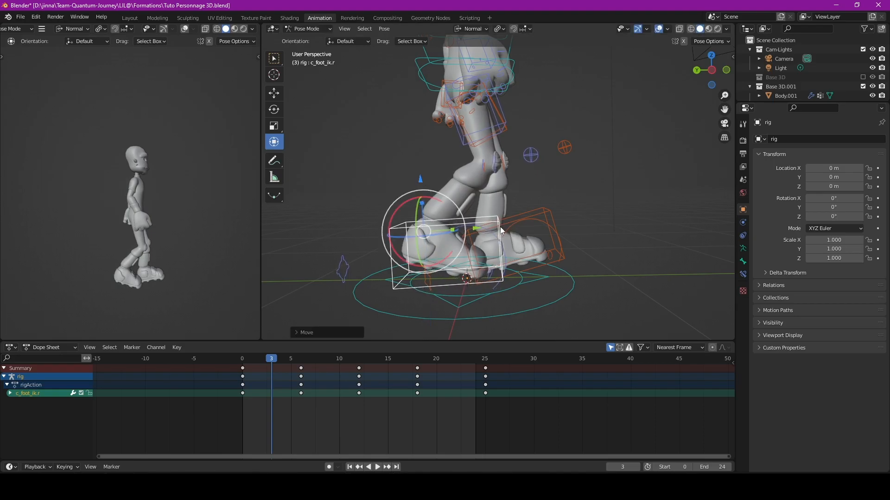
Select all rig controls at frame 3 and insert Location, Rotation & Scale keyframes
key(a)
key(i)
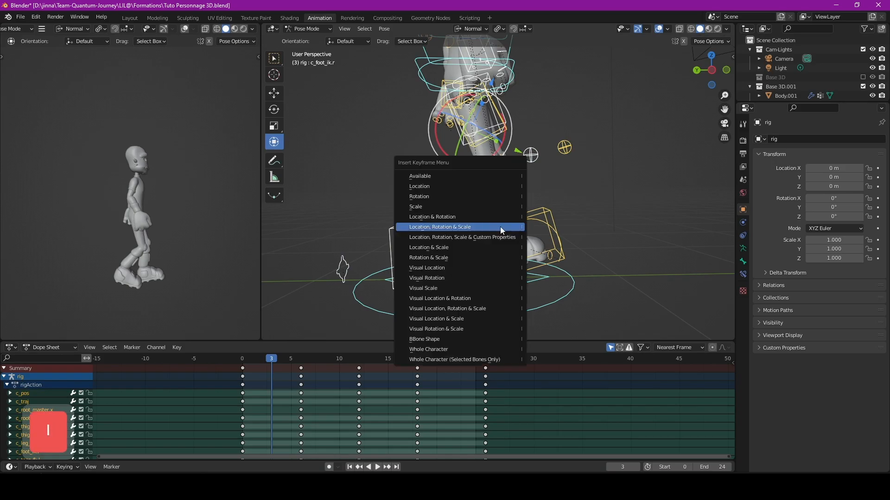
click(500, 227)
Set the current frame to 15 and paste a copy of the frame 3 keyframes there
drag(268, 358, 328, 379)
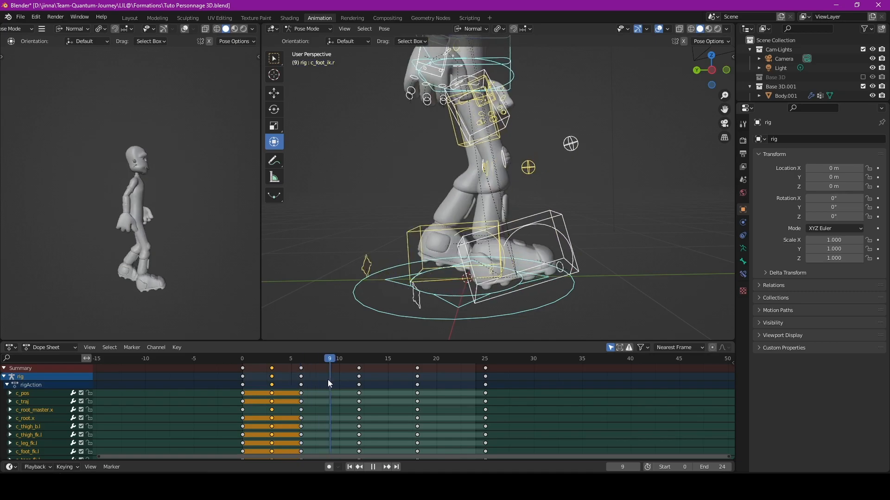
key(ctrl+z)
drag(274, 361, 386, 367)
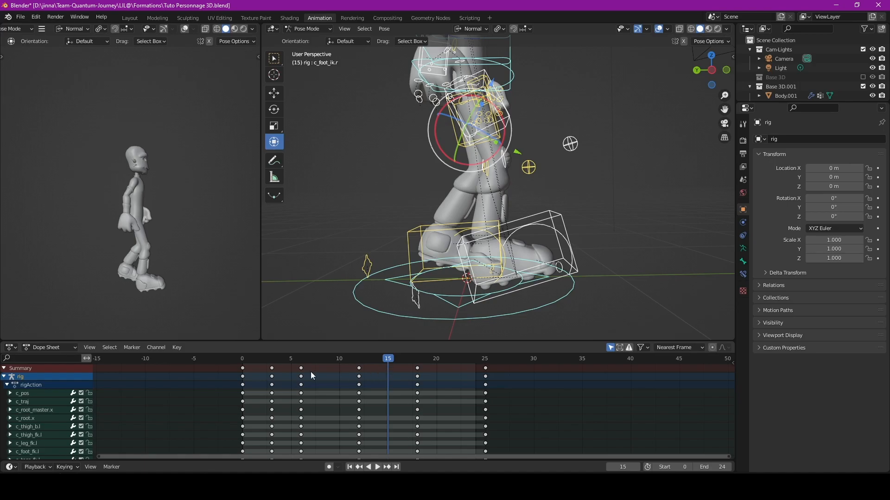
click(273, 368)
key(ctrl+c)
key(ctrl+v)
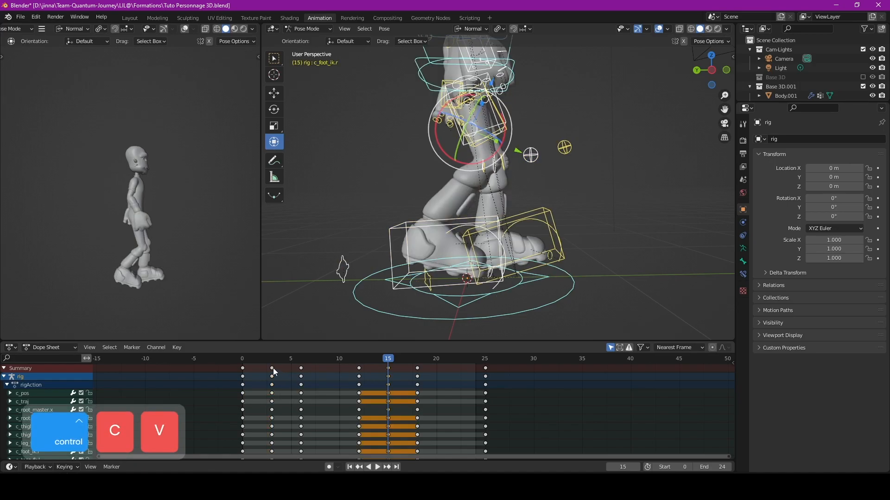
At frame 15, copy the rig's pose, paste it X-flipped and insert Location, Rotation & Scale keyframes
right_click(436, 294)
click(447, 270)
right_click(463, 268)
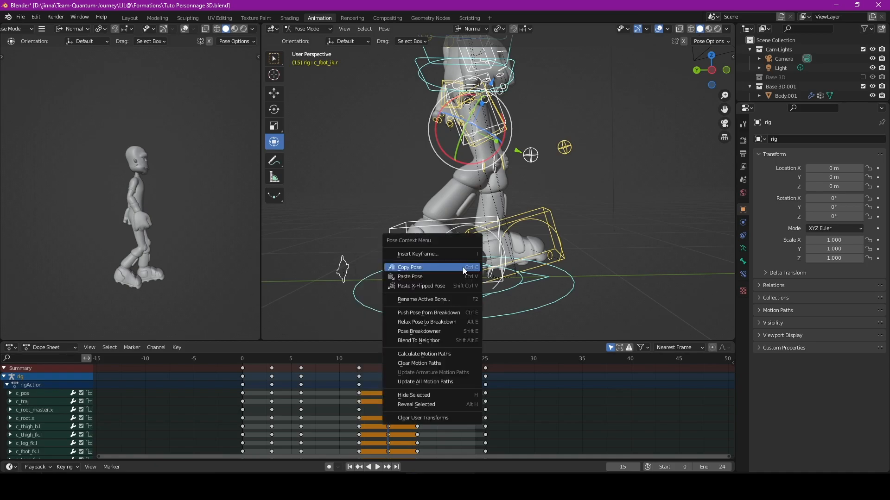
click(437, 285)
key(i)
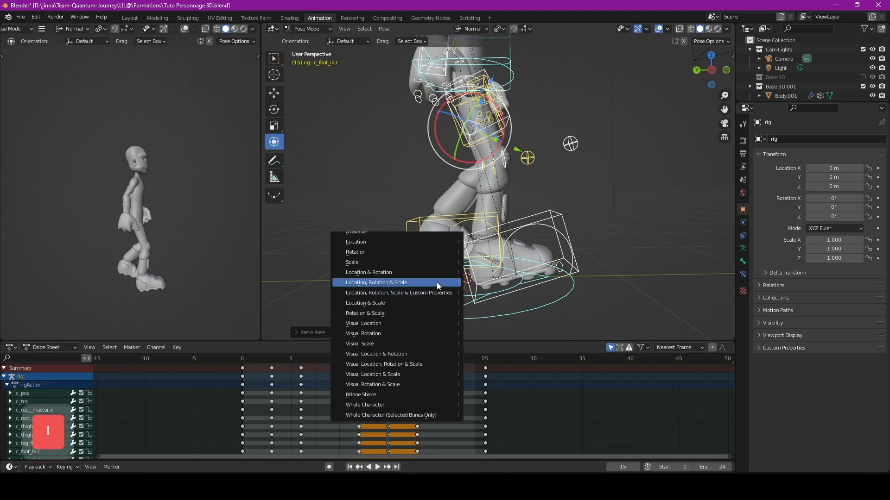
click(436, 282)
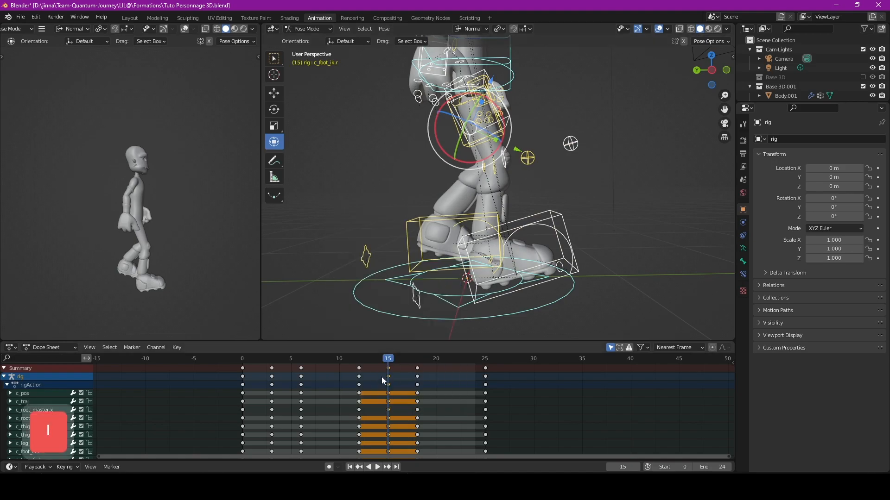
Play back and scrub the walk cycle to examine the leg motion and the transition at the loop point
key(space)
key(space)
key(space)
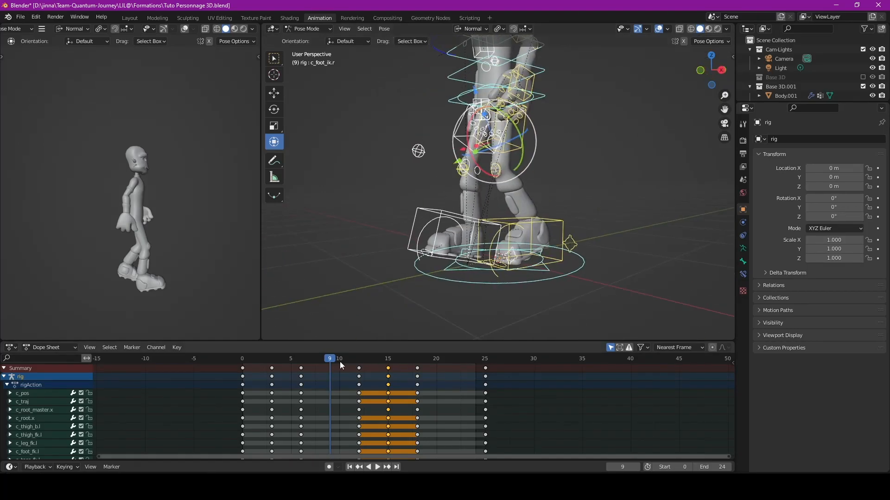
key(space)
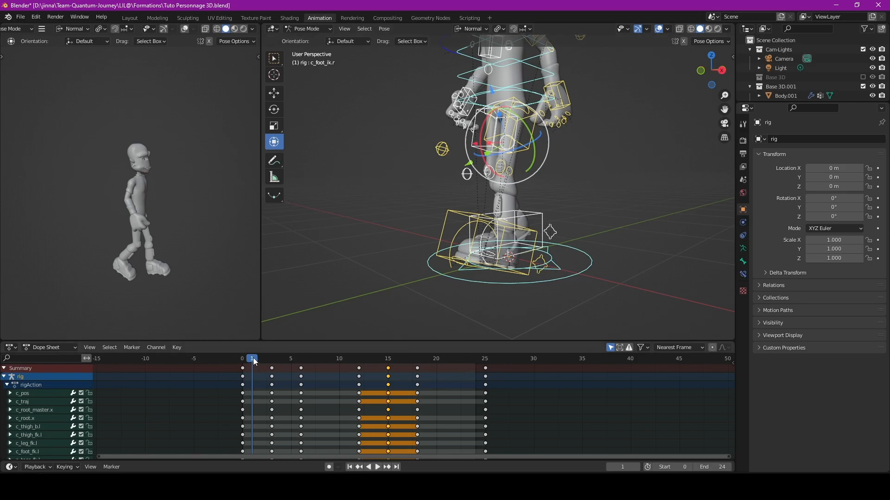
key(space)
key(space)
Insert Location, Rotation & Scale keyframes for all rig controls at frame 24 and delete the keyframes at frame 25
key(a)
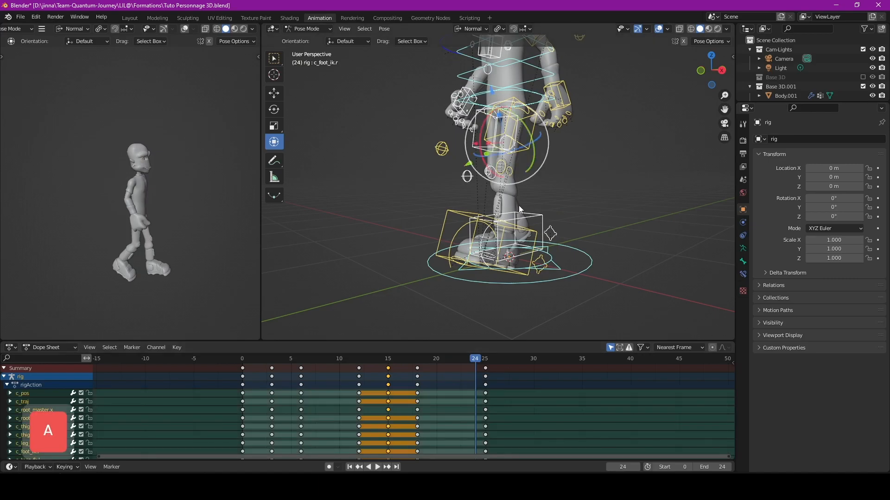
key(i)
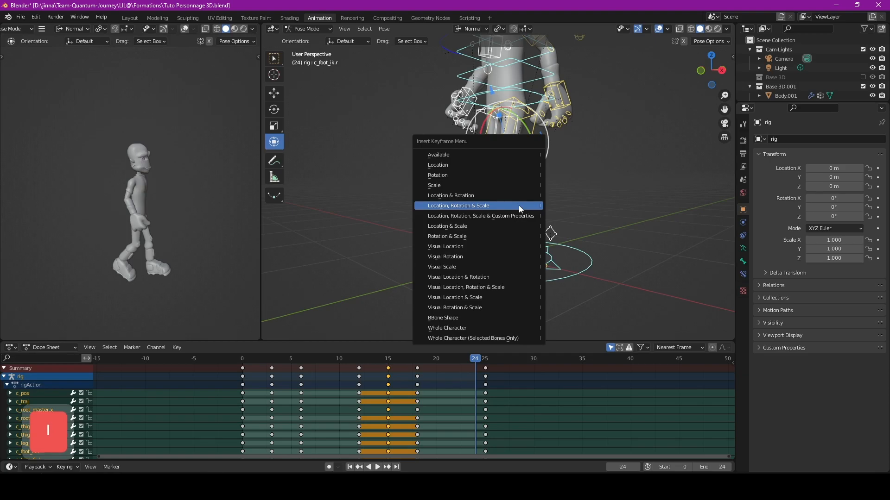
click(519, 206)
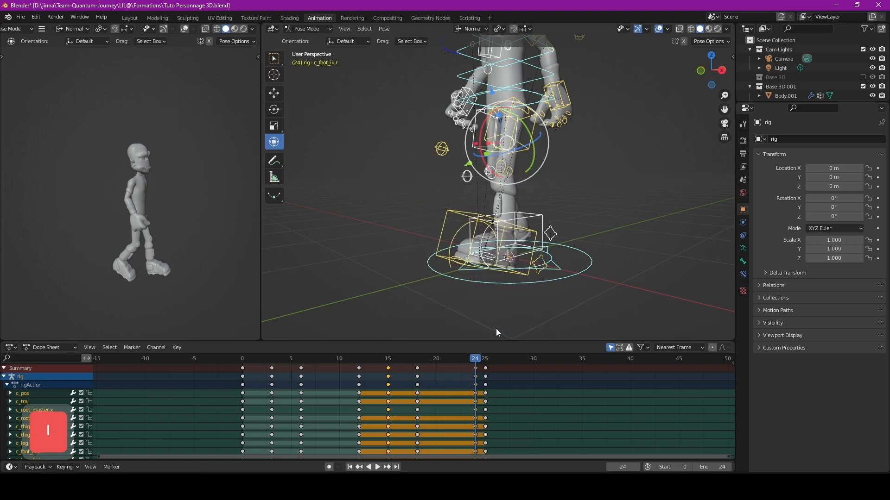
click(485, 368)
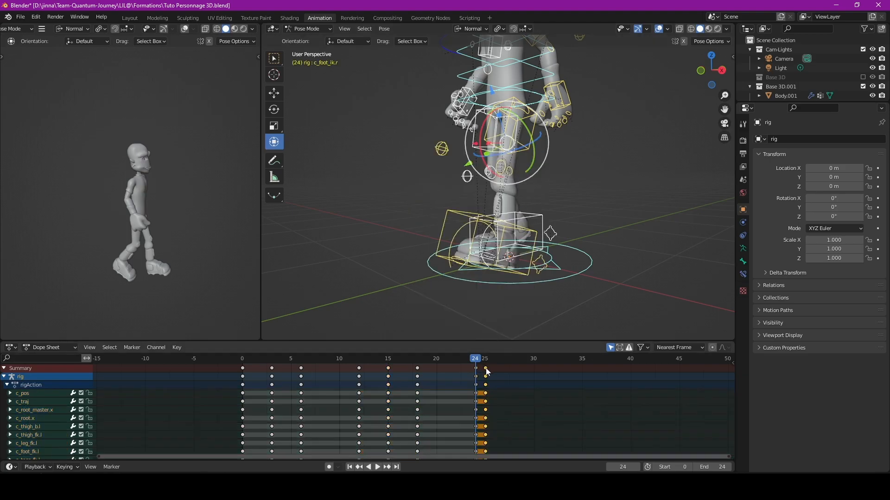
key(Delete)
Set the scene's end frame to 240 and clear the keyframe selection
click(722, 468)
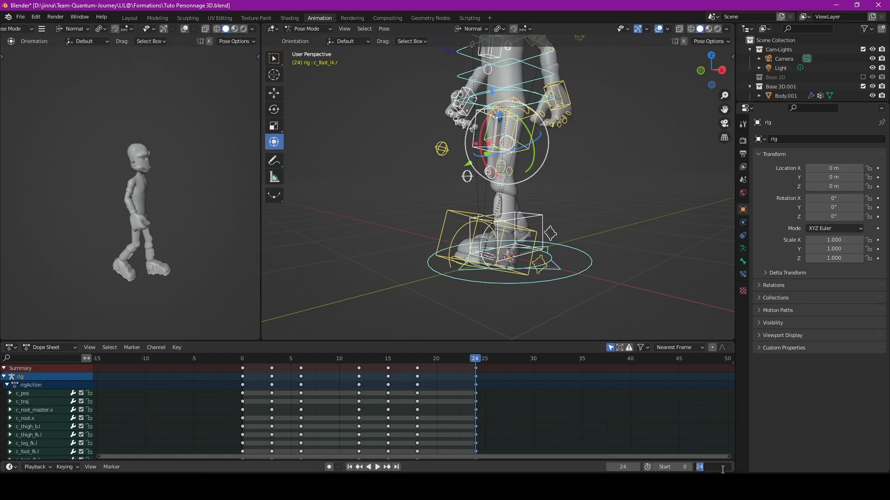
text(240)
key(Return)
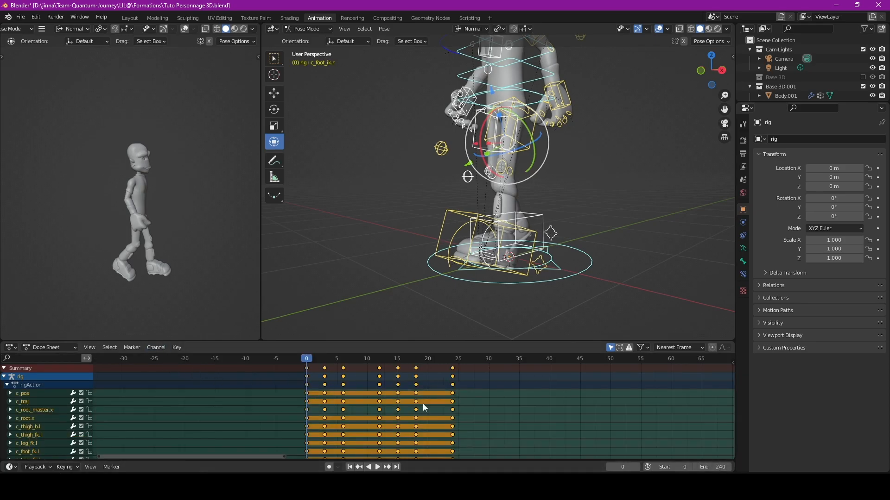
click(556, 411)
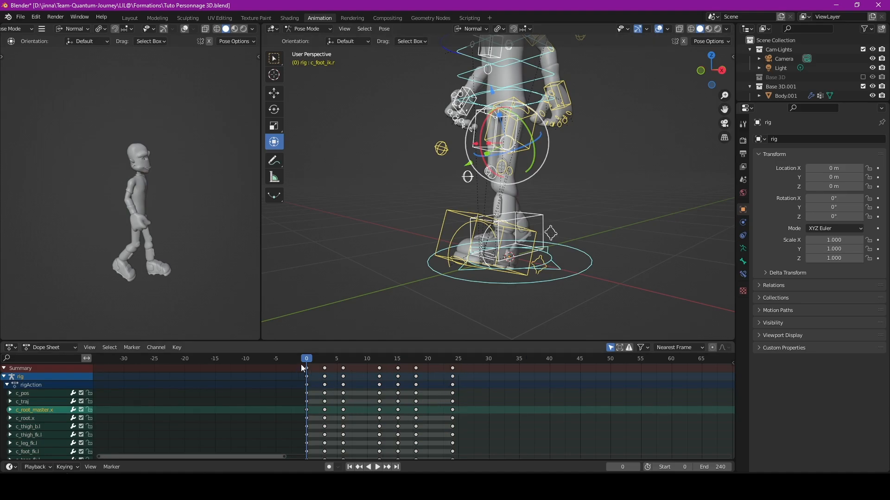
In the Graph Editor, select all of the rig's curves and set their extrapolation to Make Cyclic (F-Modifier)
click(15, 350)
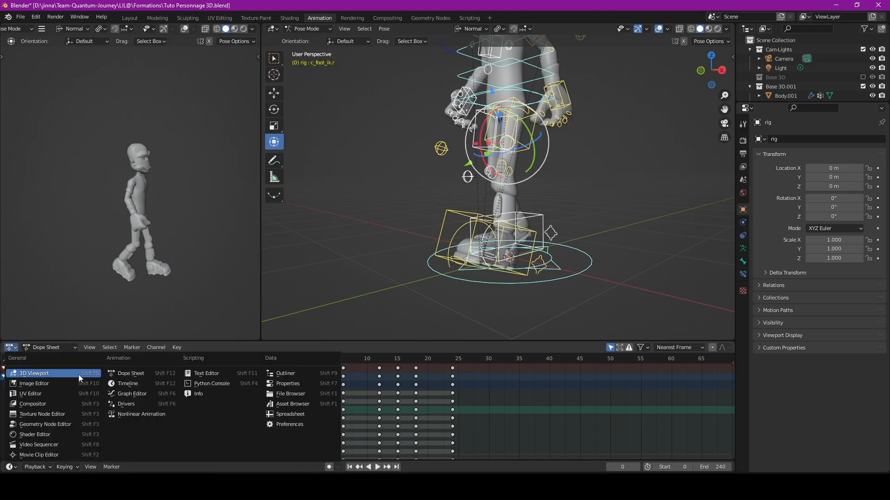
click(136, 399)
key(a)
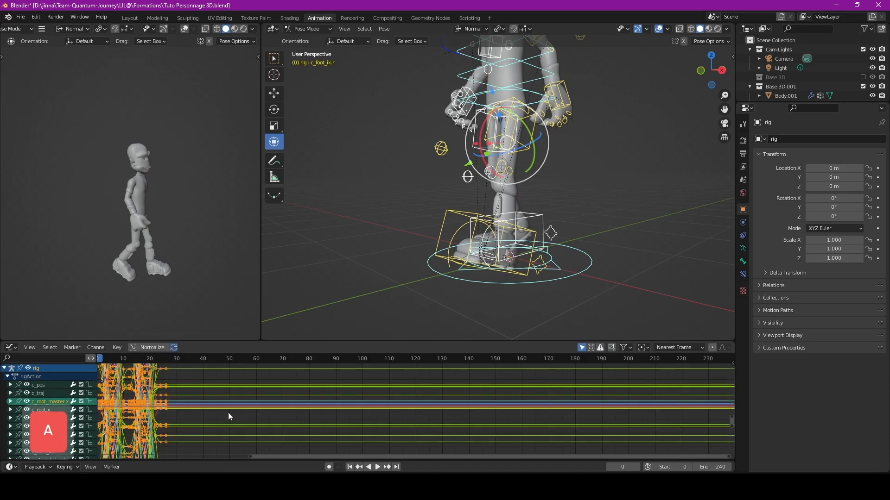
click(104, 349)
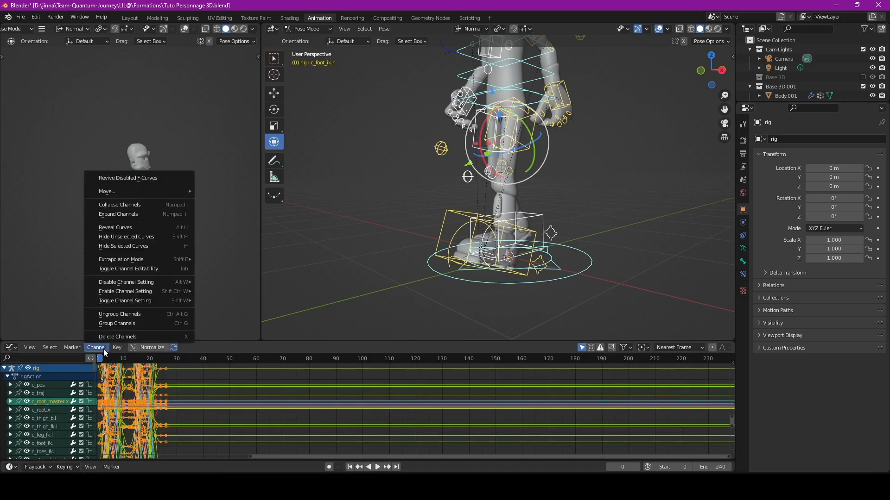
mouse_move(131, 264)
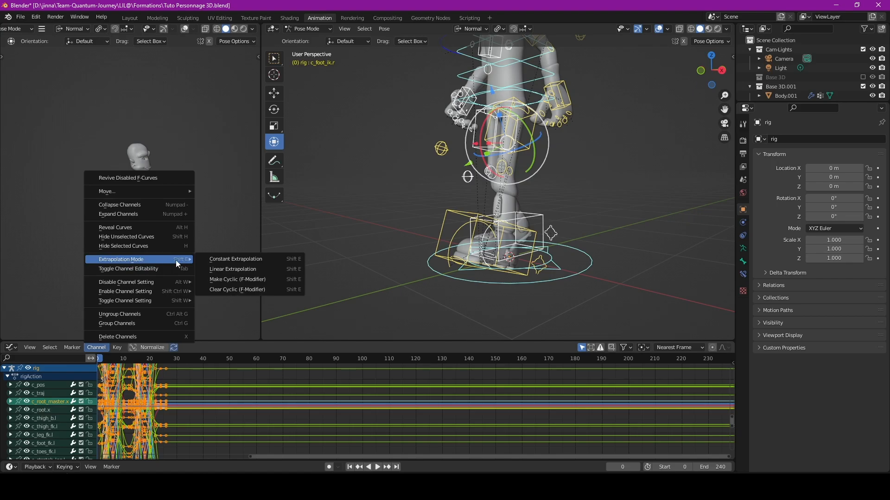
click(237, 279)
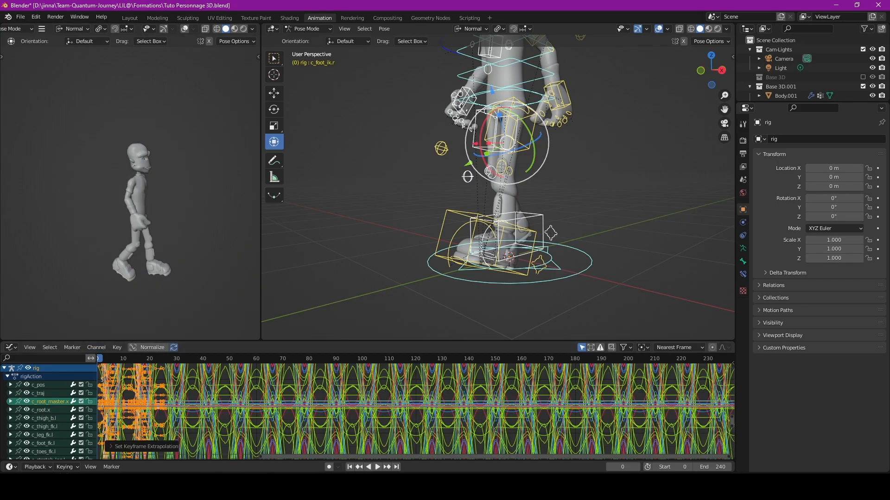
Return to the Dope Sheet and play the animation to check that the walk keeps looping beyond frame 24
click(11, 347)
click(144, 374)
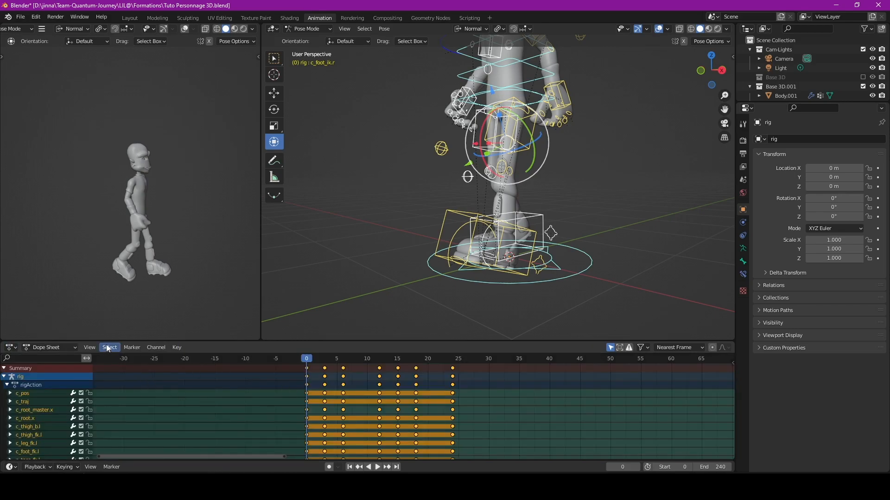
click(377, 467)
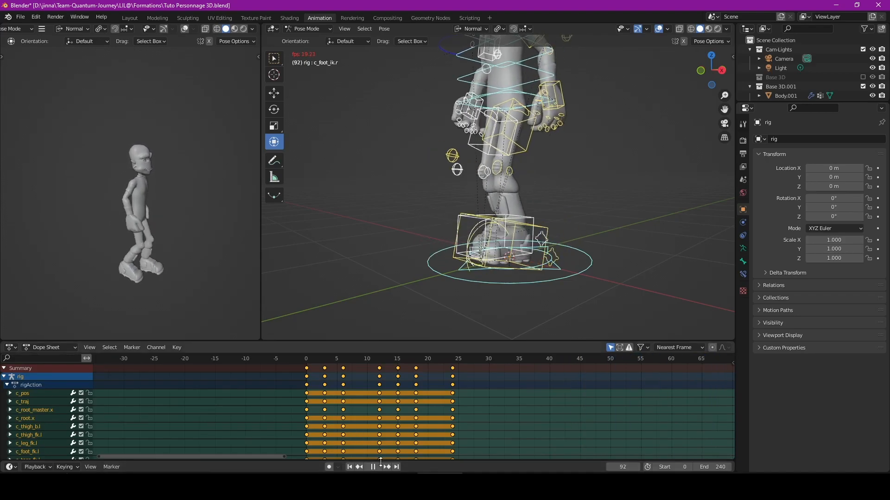
click(374, 467)
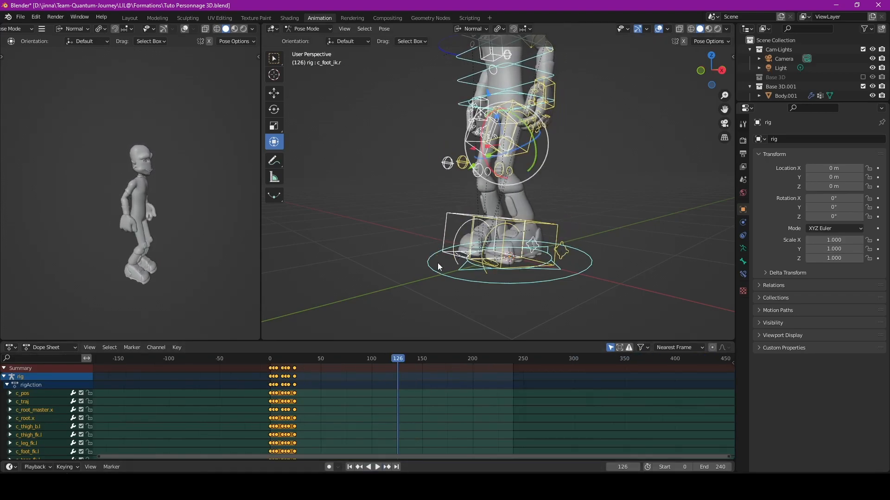
In Object Mode, add a new collection directly under the Scene Collection and name it Decor
scroll(438, 263, down, 3)
shift+middle_drag(467, 195, 482, 233)
scroll(488, 219, down, 2)
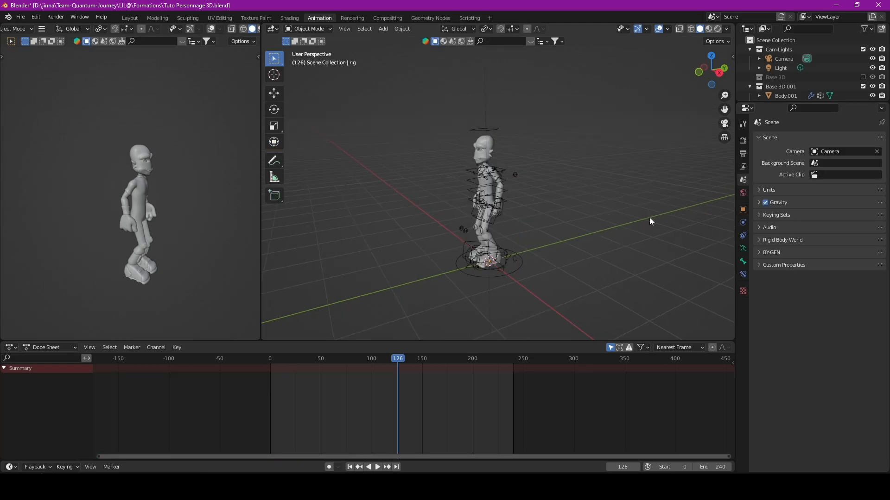
drag(758, 102, 759, 204)
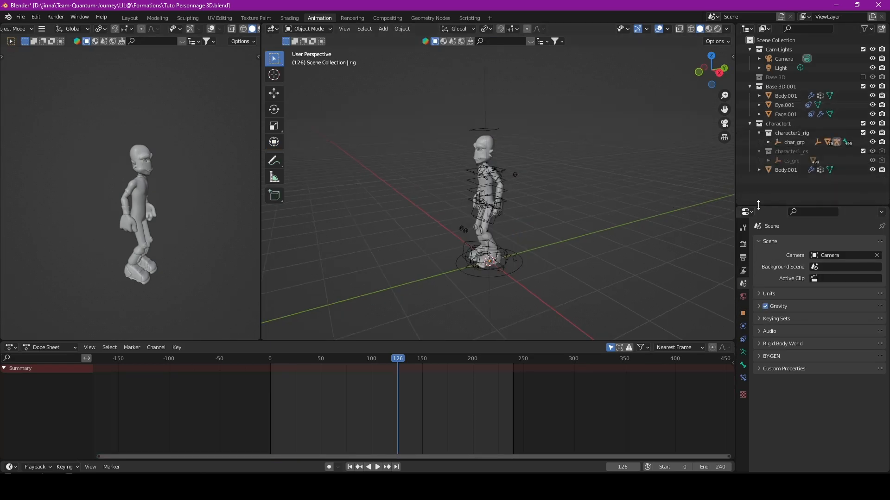
click(766, 41)
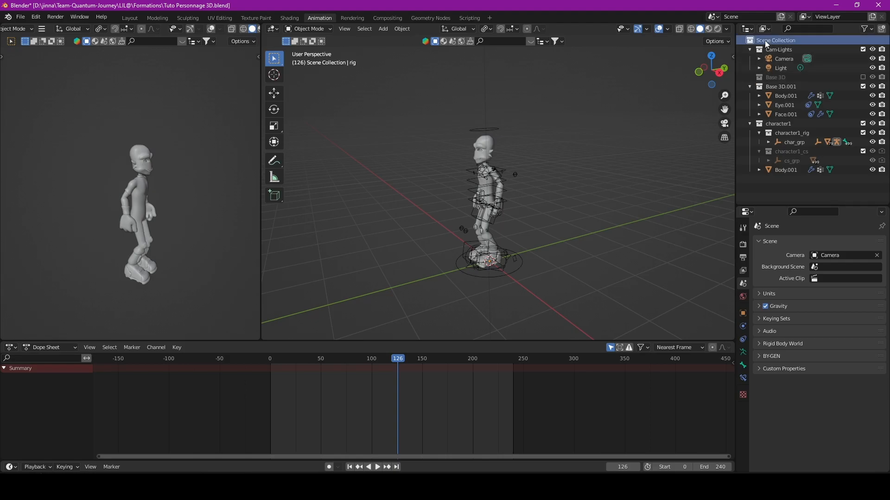
click(882, 29)
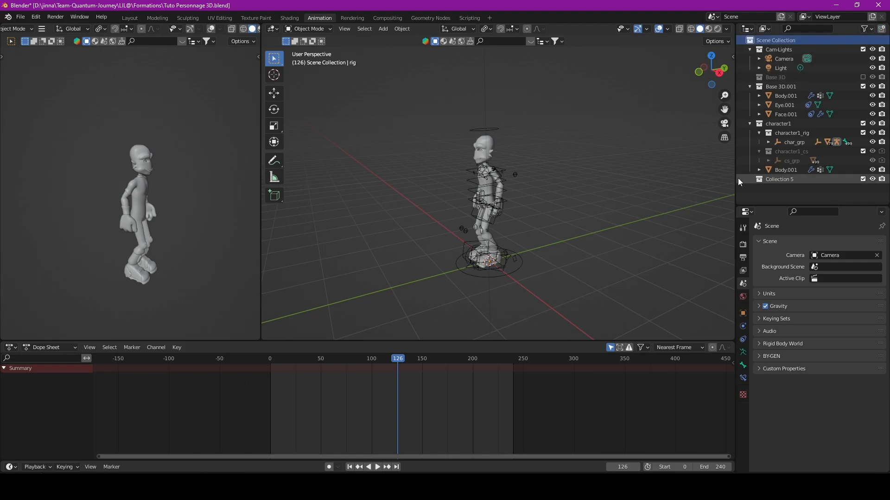
double_click(775, 180)
text(Decor)
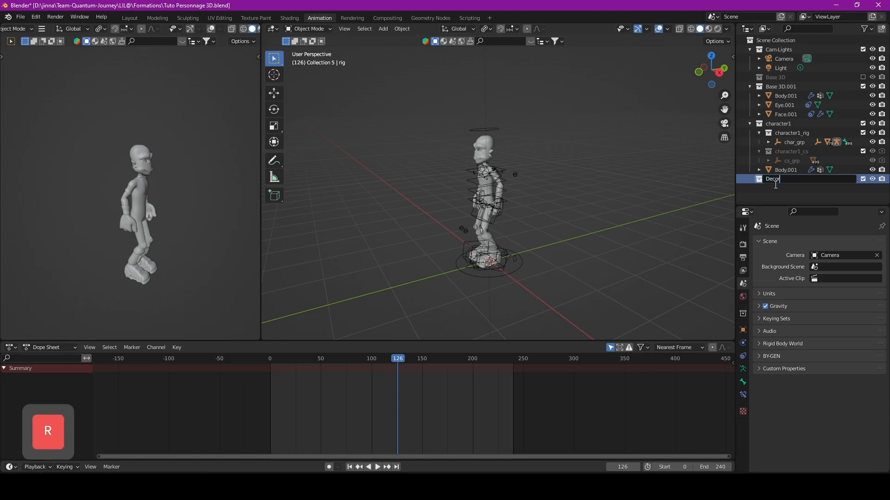
key(Return)
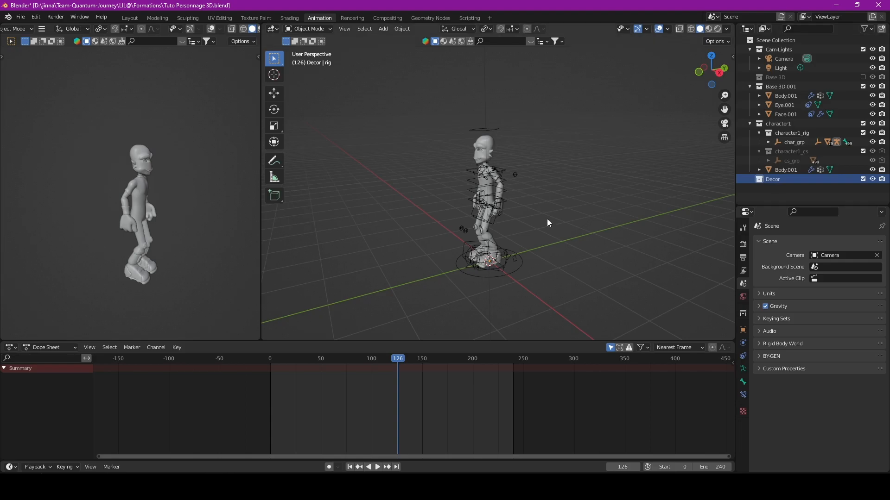
Add a mesh plane under the character in the Decor collection
key(shift)
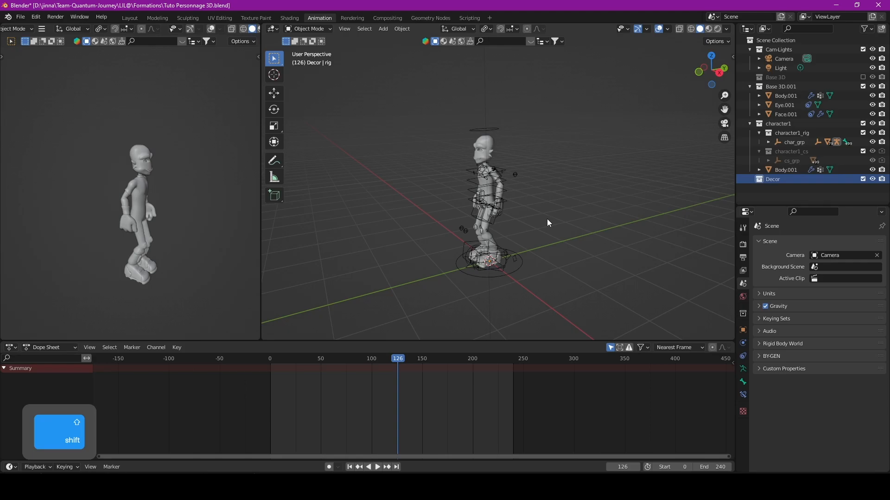
key(shift+a)
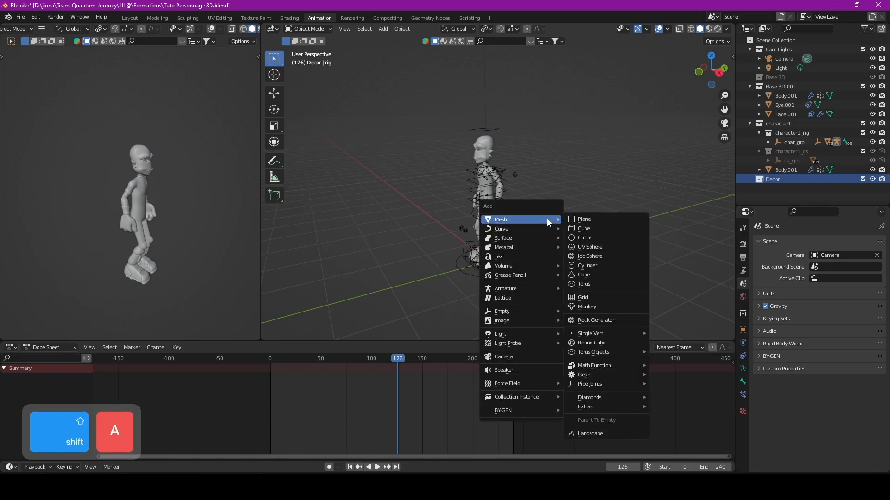
click(583, 219)
scroll(554, 226, down, 3)
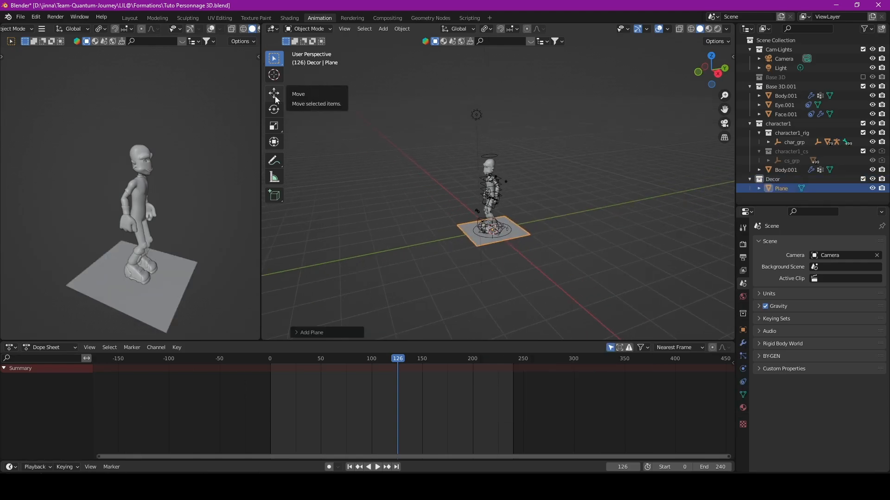
In Edit Mode, stretch the plane about 8 times along the global Y axis into a long walkway and adjust its width
key(Tab)
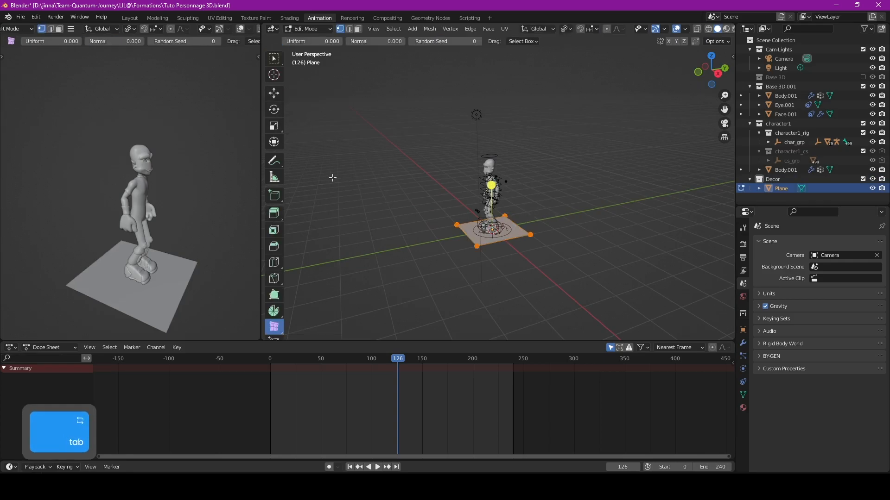
click(274, 142)
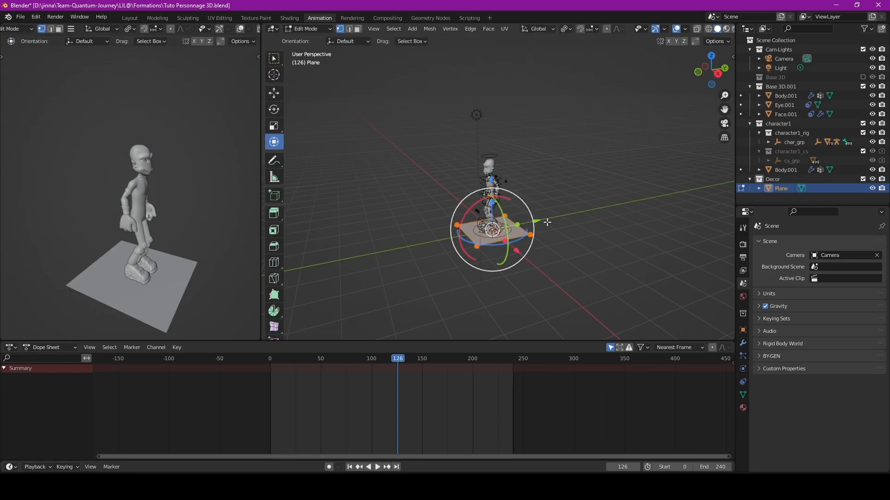
key(s)
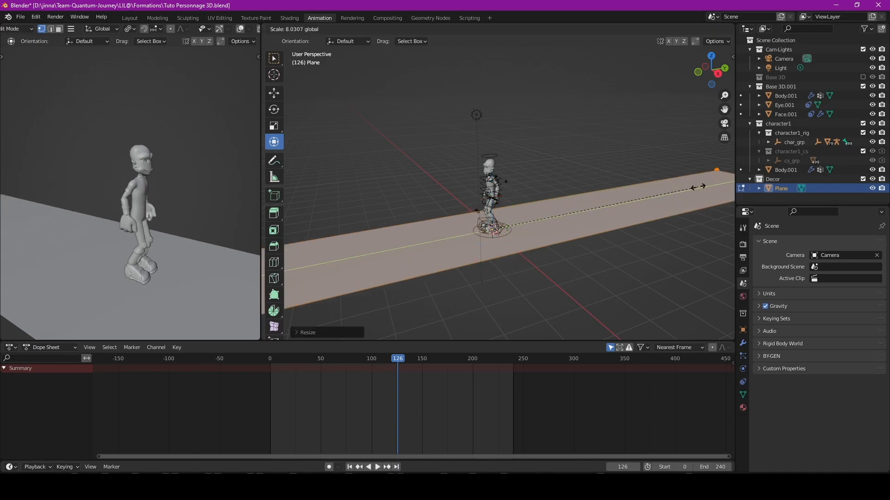
drag(728, 187, 728, 186)
middle_drag(551, 218, 607, 224)
drag(530, 217, 536, 217)
middle_drag(553, 218, 532, 209)
key(Tab)
key(Tab)
key(Tab)
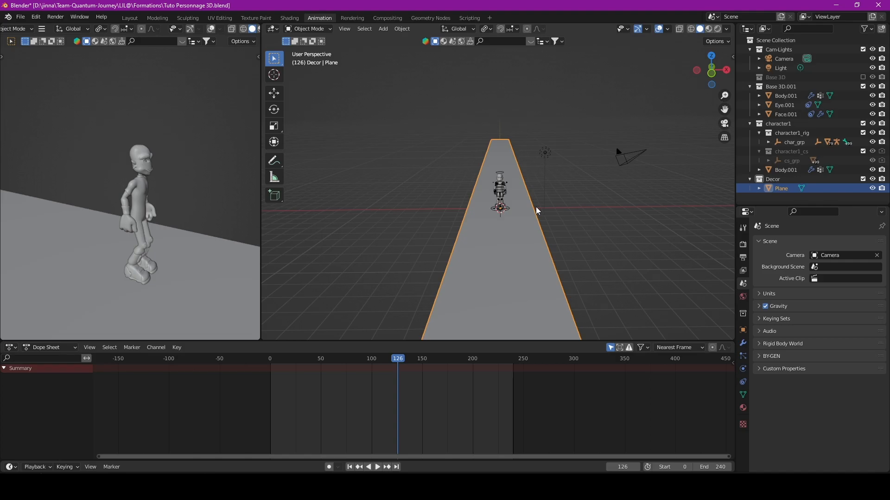
Add a mesh cube to the Decor collection
key(shift)
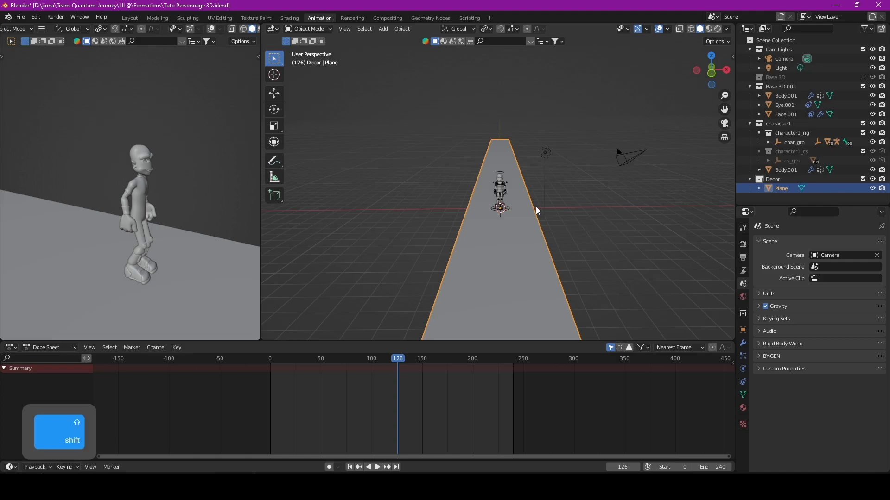
key(shift+a)
mouse_move(497, 207)
click(563, 216)
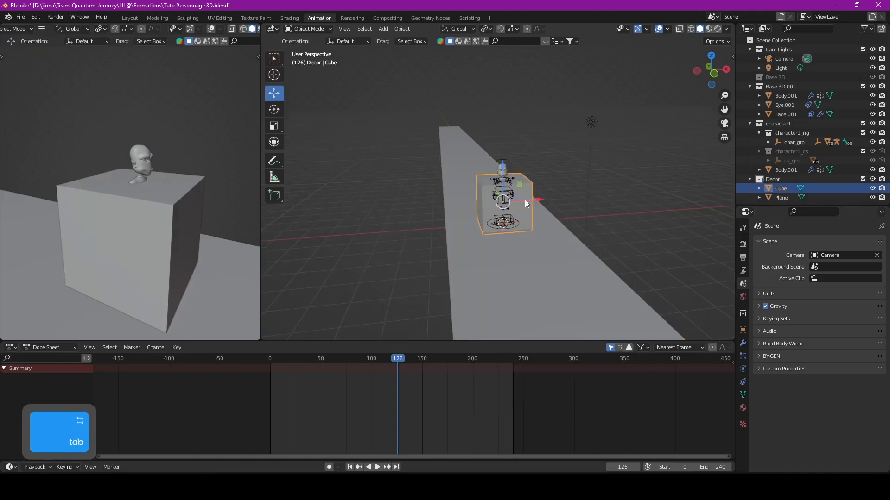
In Edit Mode, move the cube's mesh along the global X axis to one side of the character and scale it down
key(Tab)
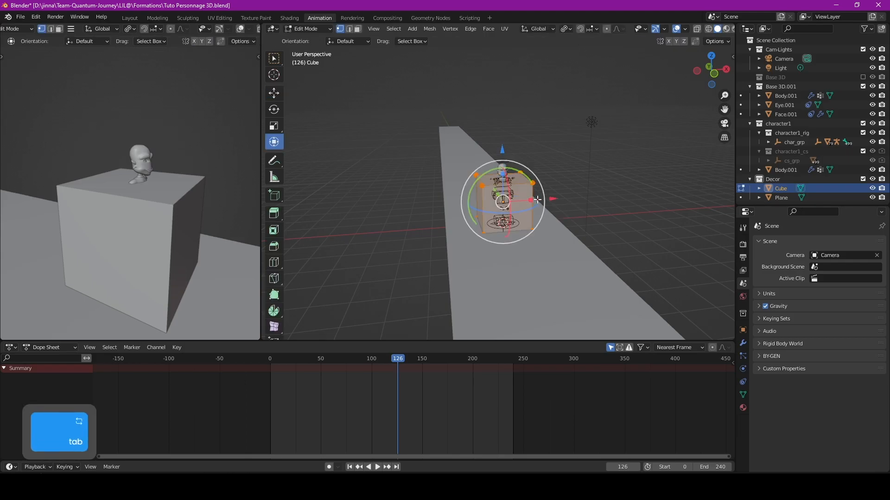
drag(537, 200, 516, 199)
key(s)
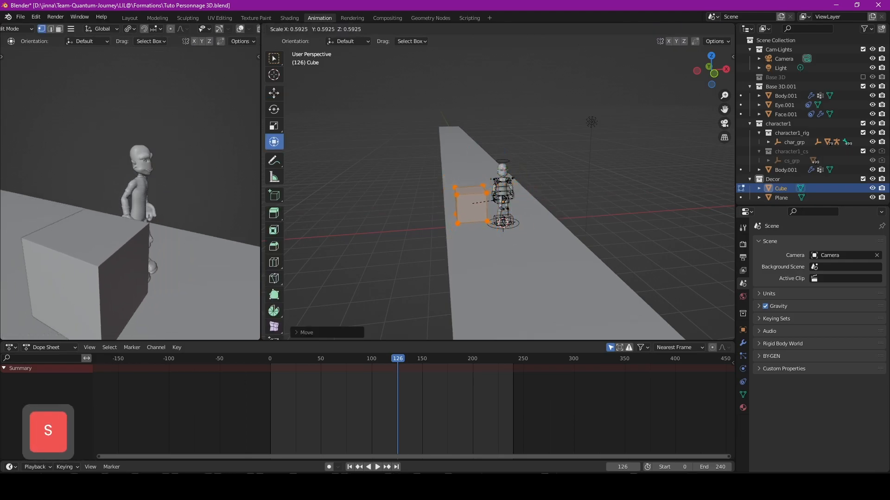
click(490, 203)
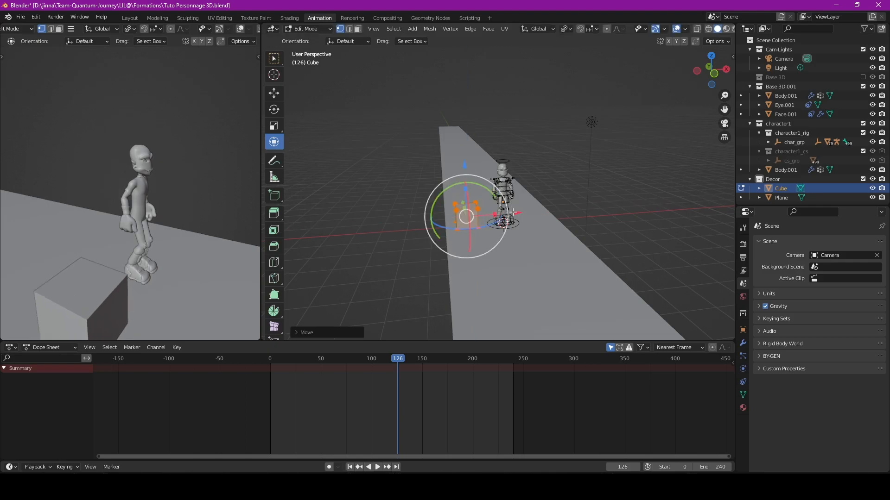
Duplicate the small block across the walkway to the character's other side and rescale the copy
key(shift+d)
drag(513, 213, 562, 211)
key(s)
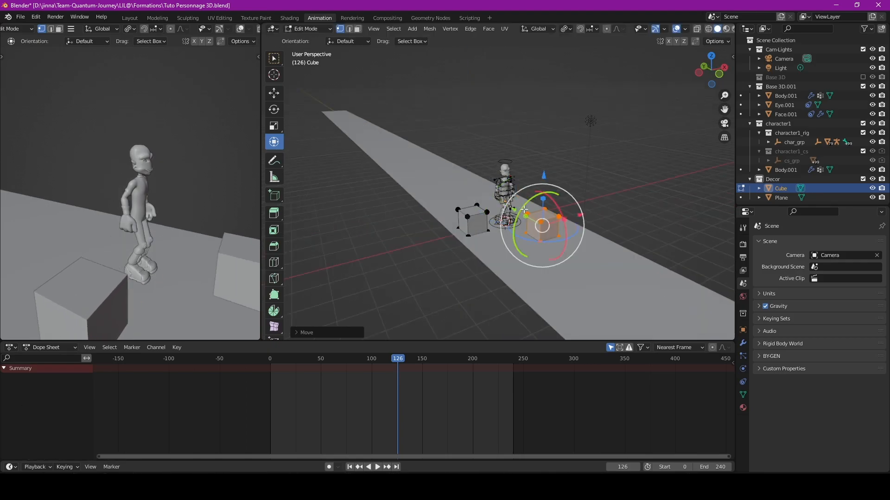
click(533, 199)
middle_drag(533, 200, 515, 241)
Duplicate more blocks on both sides of the walkway, vary their positions and heights, and return to Object Mode
key(shift+d)
drag(588, 233, 603, 234)
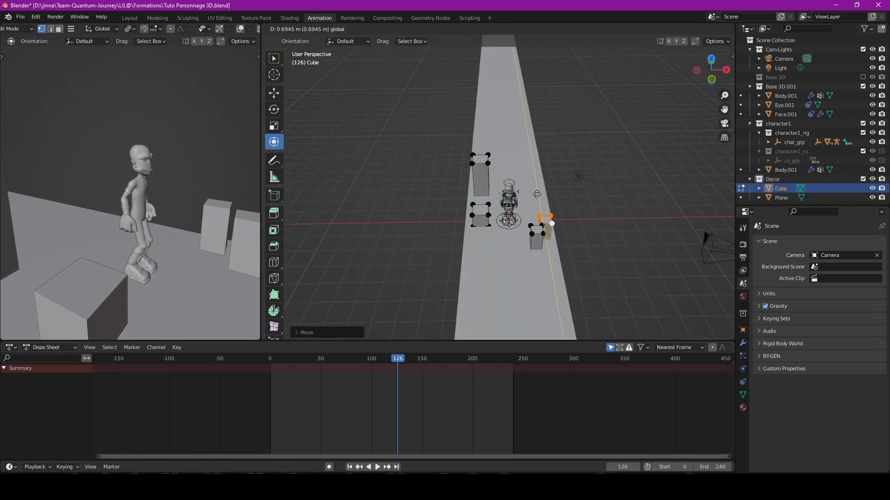
middle_drag(570, 241, 547, 204)
key(shift+d)
drag(543, 250, 626, 242)
drag(578, 211, 580, 192)
drag(625, 241, 593, 237)
click(592, 237)
key(Tab)
Add an Array modifier to the group of blocks and set its relative offset X factor to 0
middle_drag(593, 237, 602, 255)
click(743, 343)
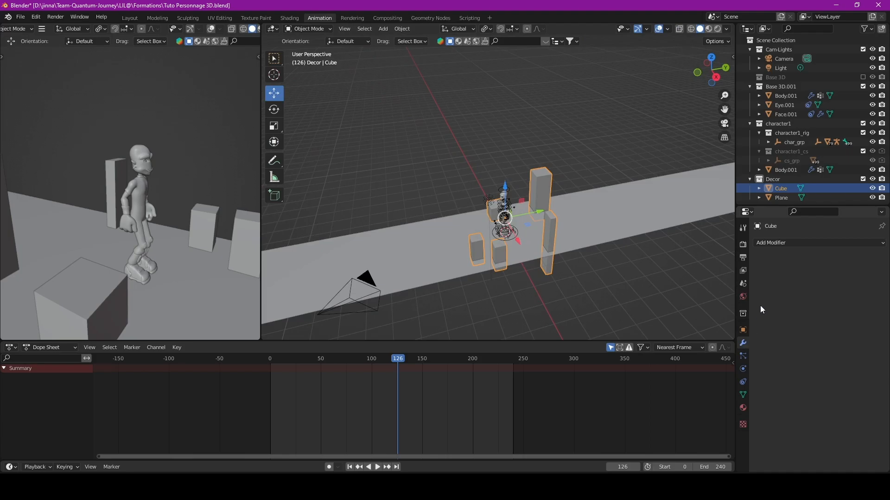
click(780, 243)
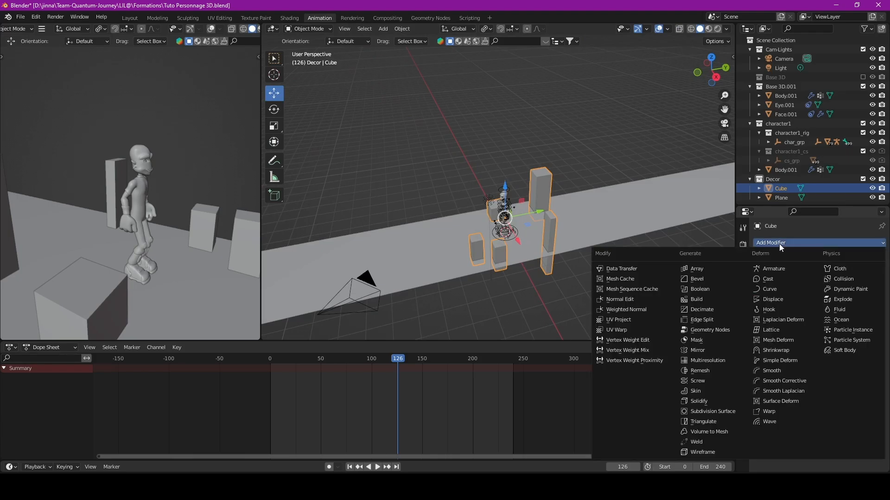
click(705, 269)
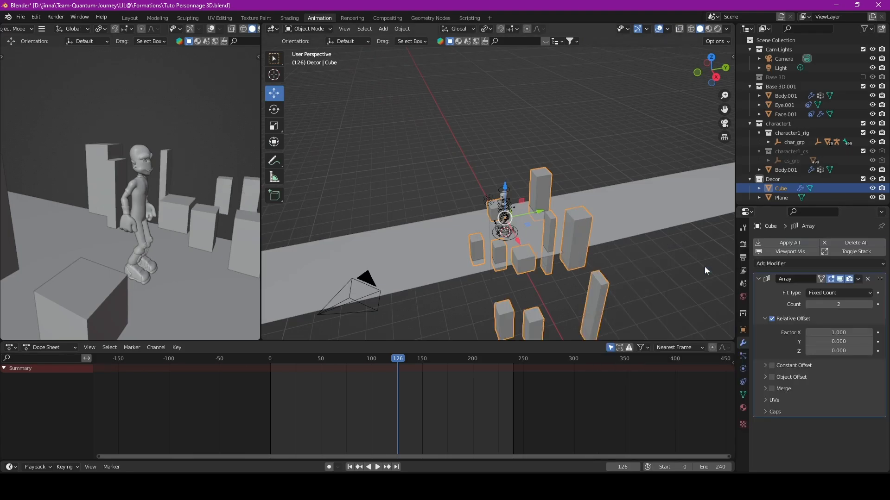
click(835, 333)
text(0)
key(Return)
Set the array's relative offset Y factor to 2.2 to space the block groups along the walkway
click(837, 341)
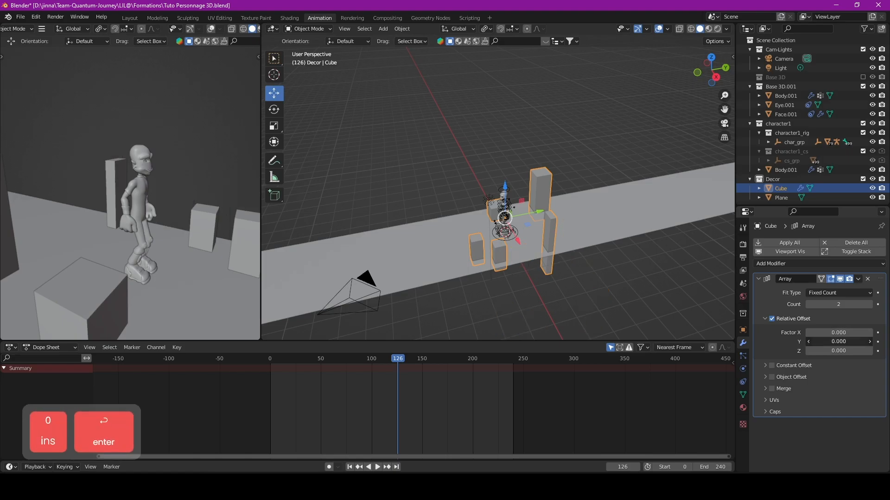
text(1)
key(Return)
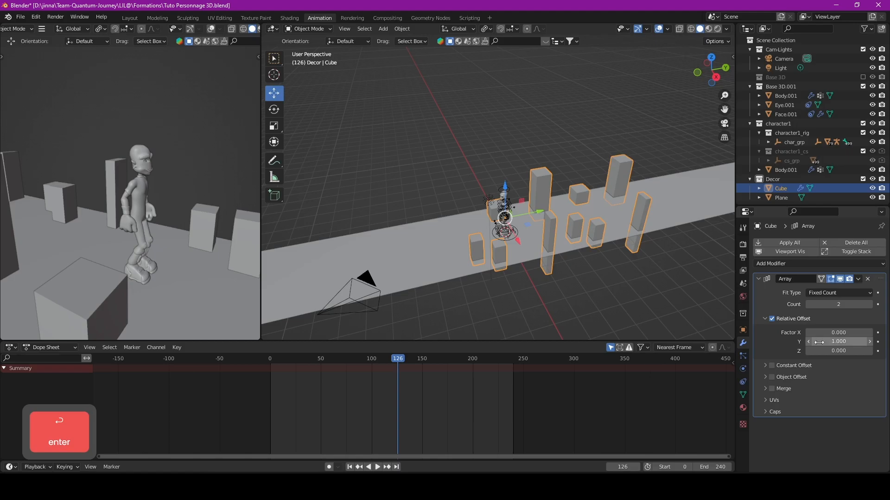
drag(825, 343, 860, 343)
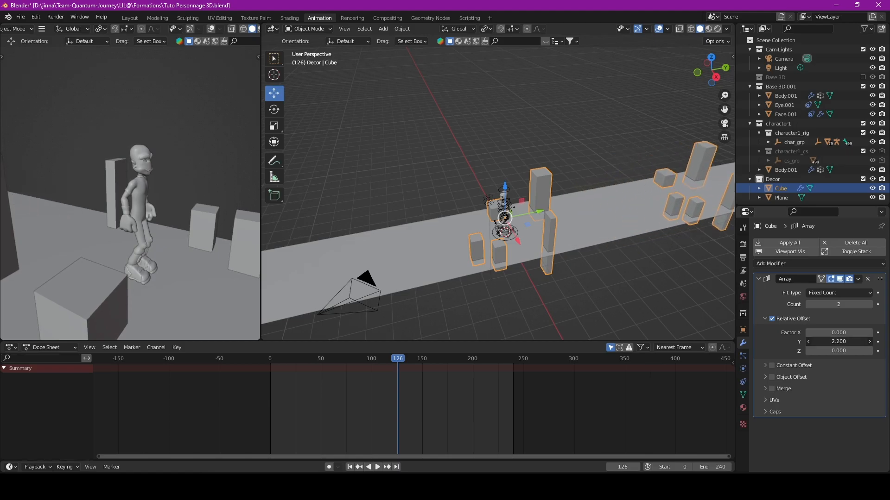
Set the block array's count to 12
mouse_move(837, 304)
mouse_down()
mouse_move(826, 305)
mouse_move(848, 304)
mouse_up()
scroll(573, 252, down, 5)
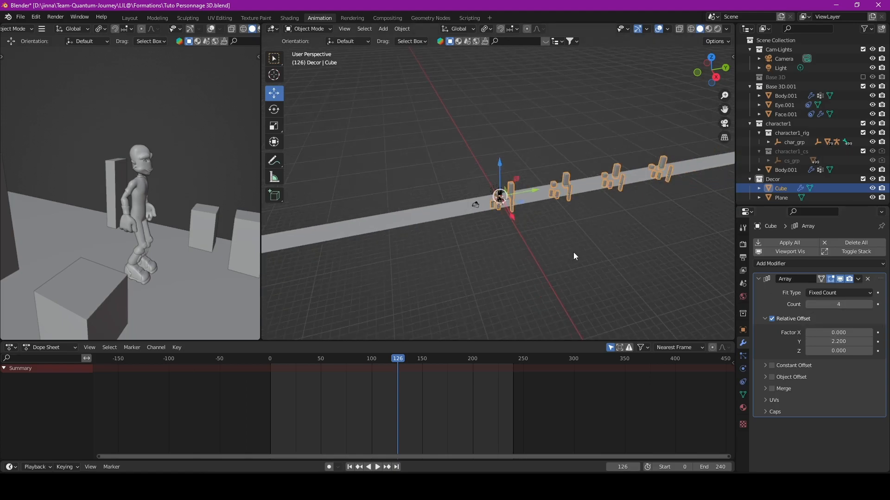
scroll(574, 237, up, 2)
middle_drag(573, 237, 566, 253)
scroll(566, 253, down, 2)
drag(826, 305, 858, 304)
Move the arrayed blocks along the global Y axis so the first group sits at the near end of the walkway
scroll(713, 278, up, 2)
drag(530, 189, 312, 195)
middle_drag(311, 199, 428, 231)
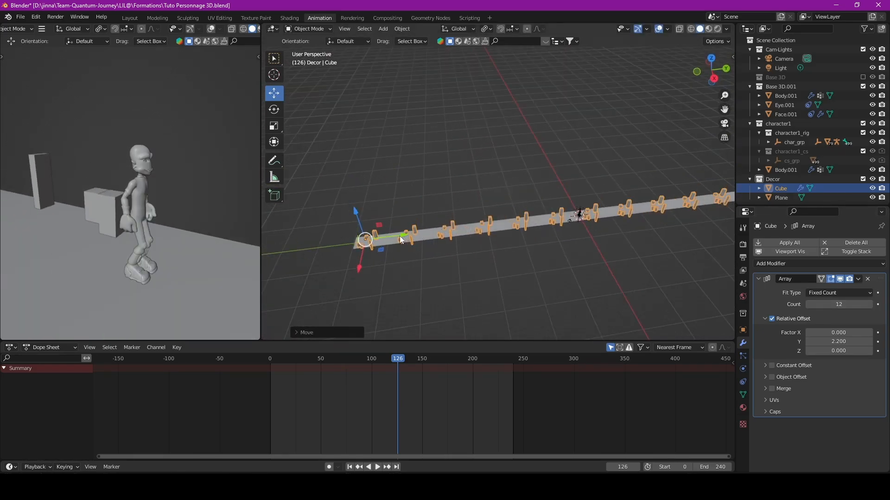
middle_drag(385, 238, 460, 255)
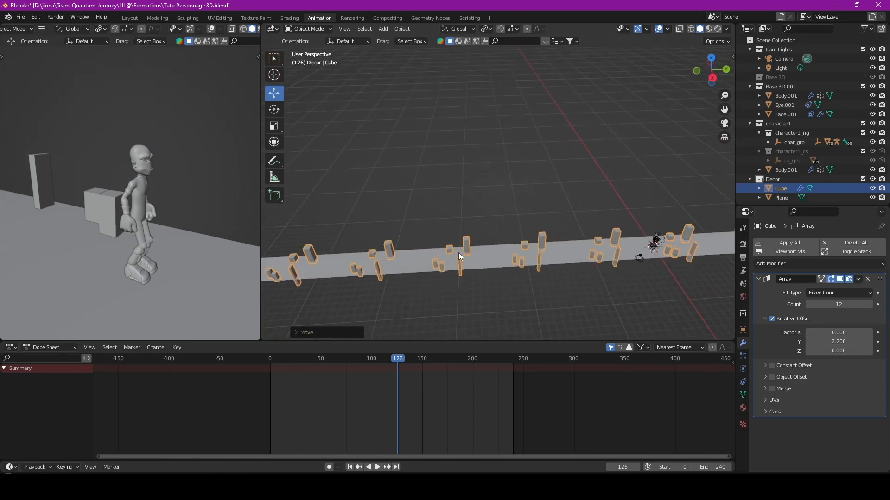
Select the walkway plane together with the blocks and move both about 50 m in the negative global Y direction
shift+click(502, 252)
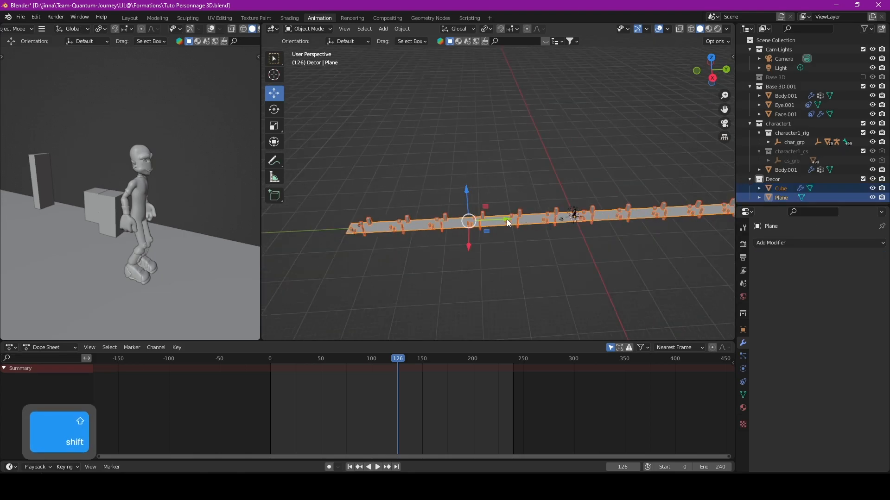
key(g)
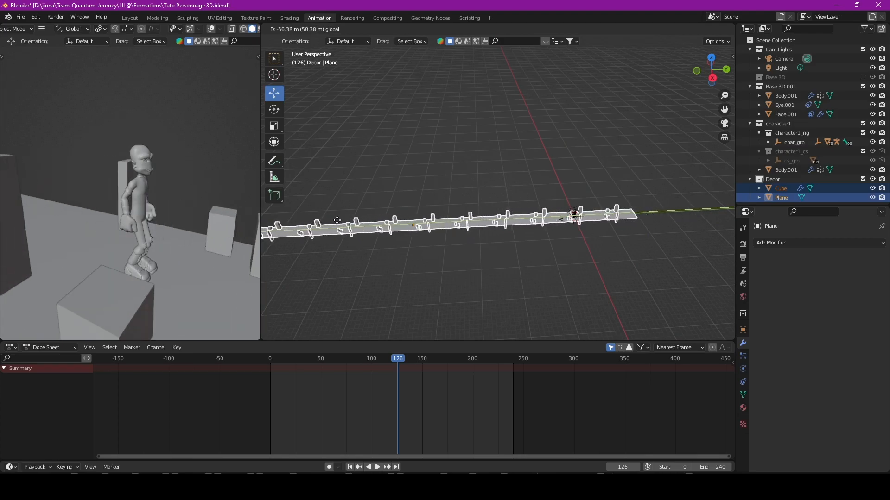
click(439, 271)
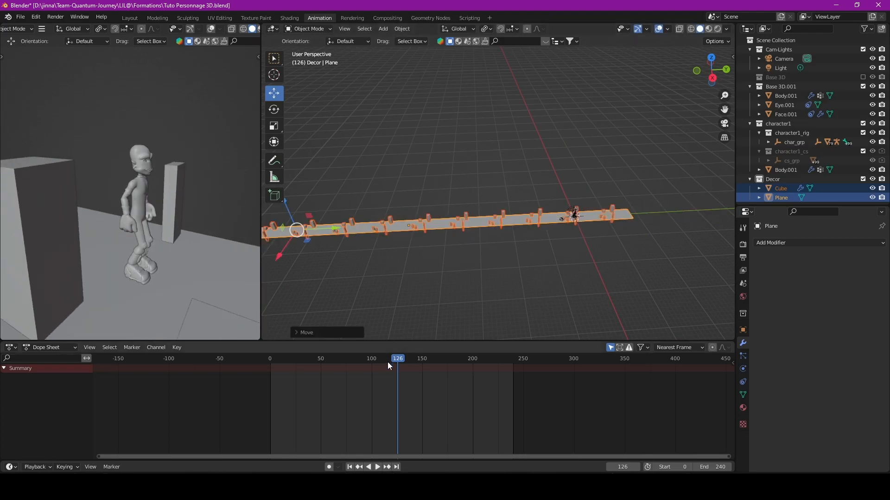
At frame 0, insert Location, Rotation & Scale keyframes on the plane and blocks and shift these keyframes to about frame -14
key(space)
drag(399, 360, 268, 360)
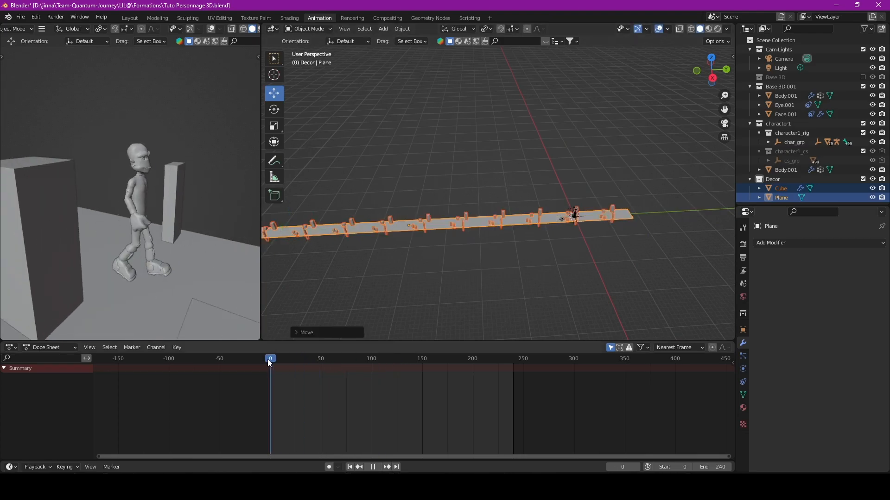
key(space)
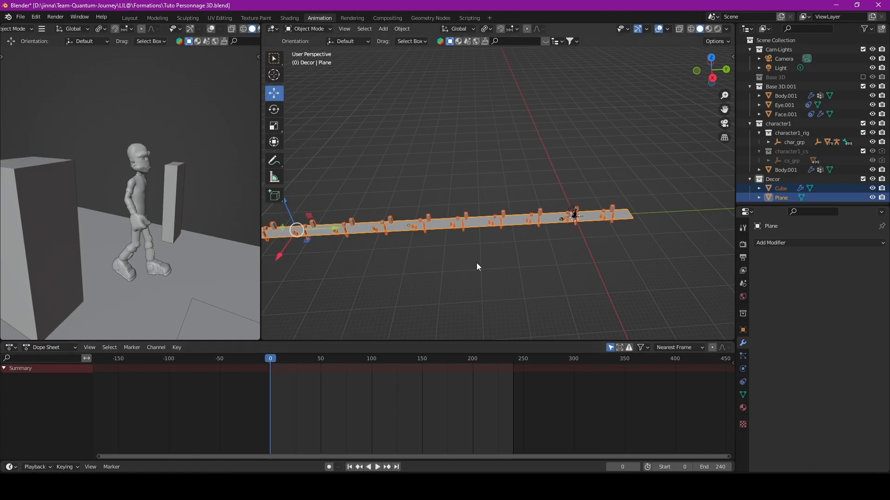
key(i)
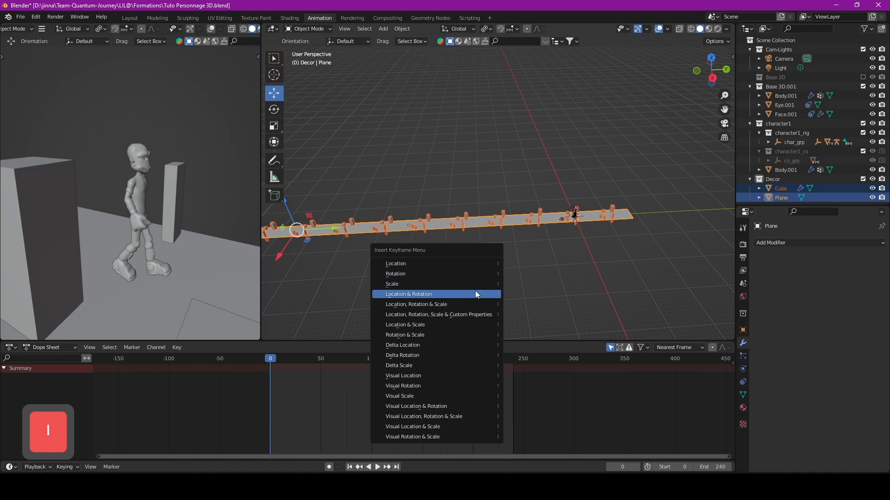
click(470, 304)
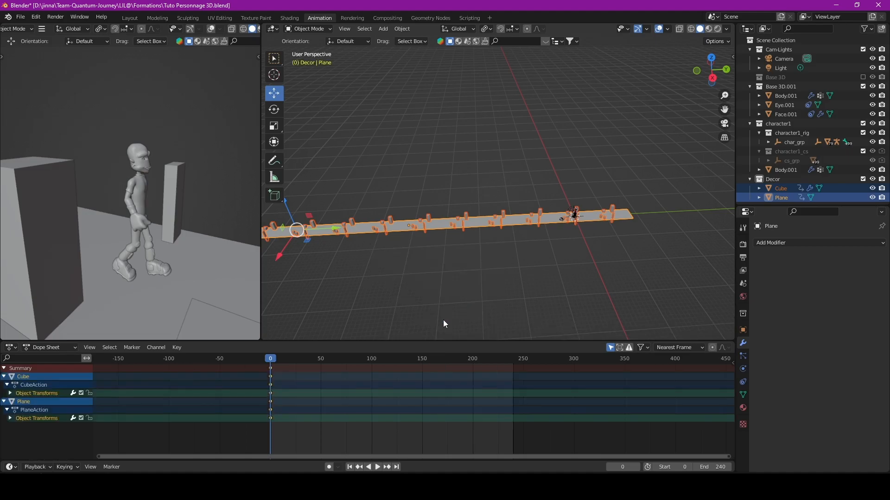
drag(271, 369, 525, 372)
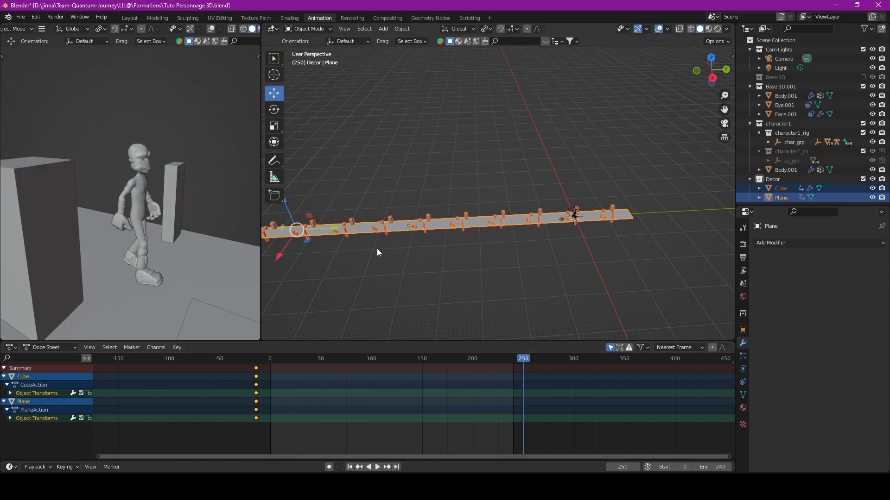
At frame 250, move the plane and blocks in the positive global Y direction past the character and insert Location, Rotation & Scale keyframes
scroll(379, 222, down, 2)
key(g)
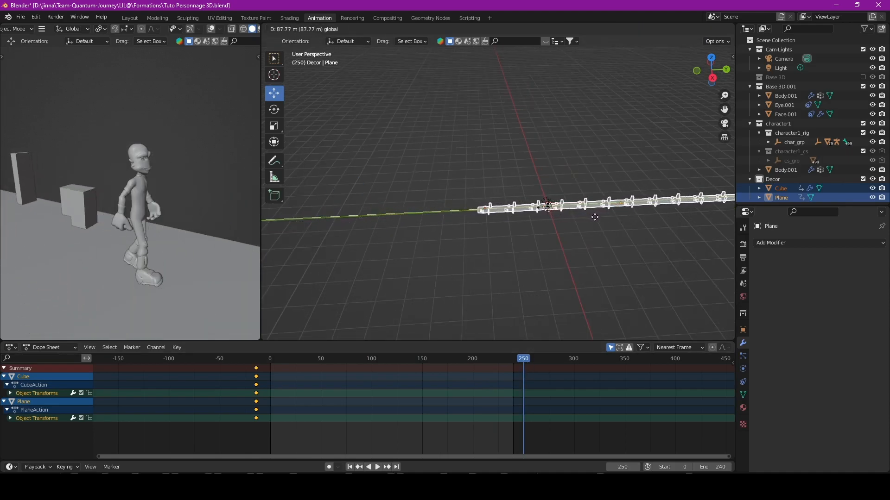
click(618, 221)
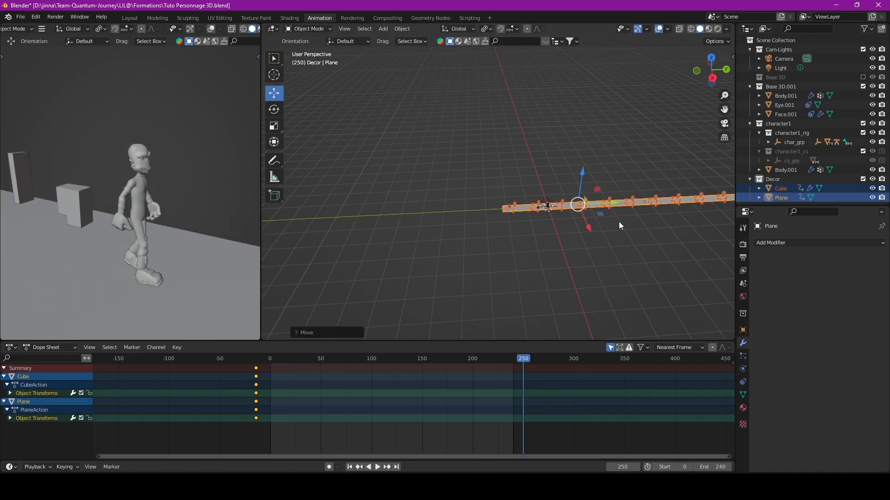
key(i)
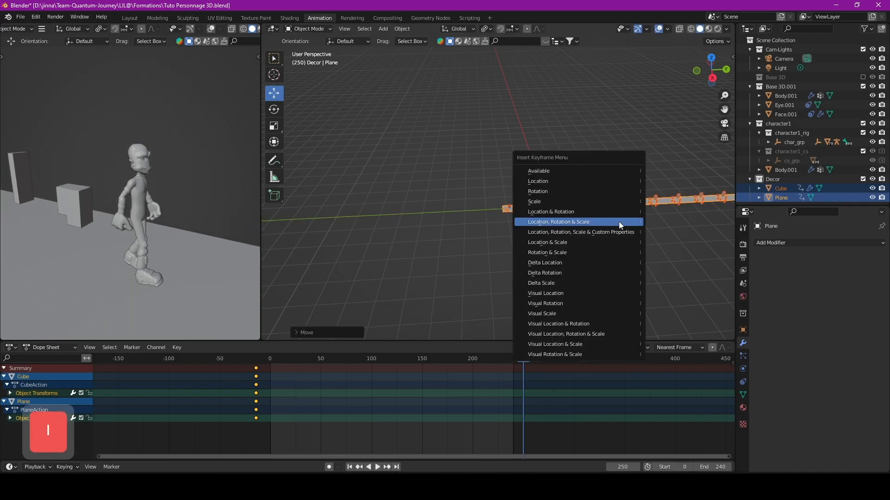
click(618, 222)
Play the animation from frame 0 to check the decor moving past the walking character
drag(525, 362, 270, 364)
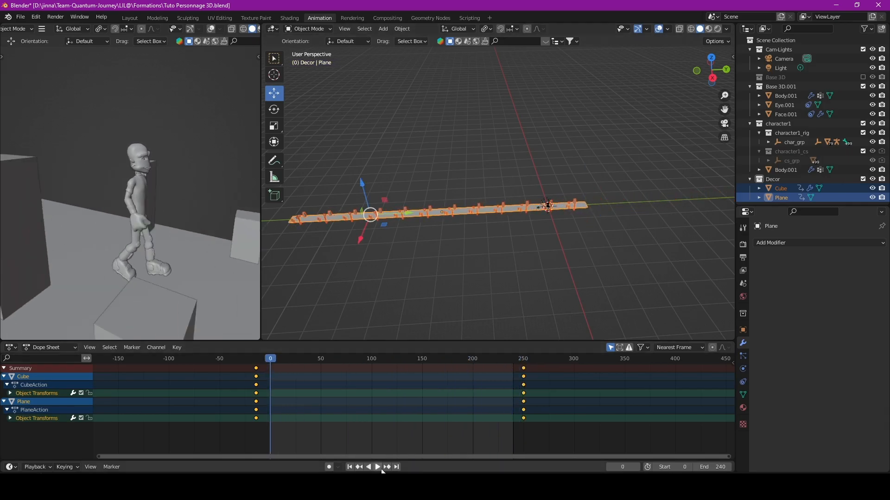
click(379, 468)
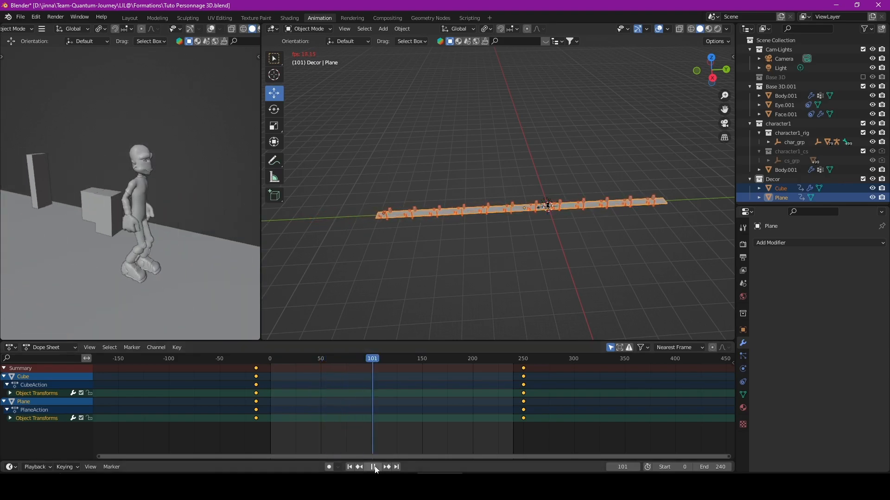
key(Escape)
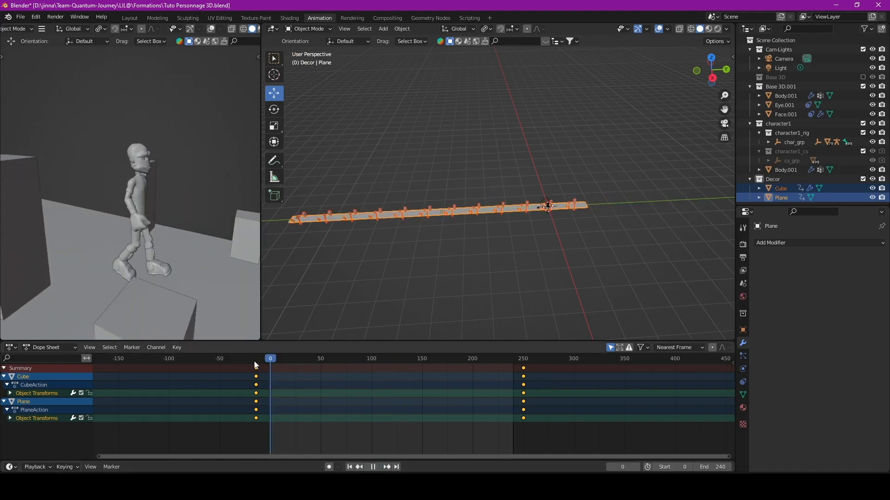
In Material Preview shading, give the walkway plane a new material with a grey base color of value 0.157
click(708, 28)
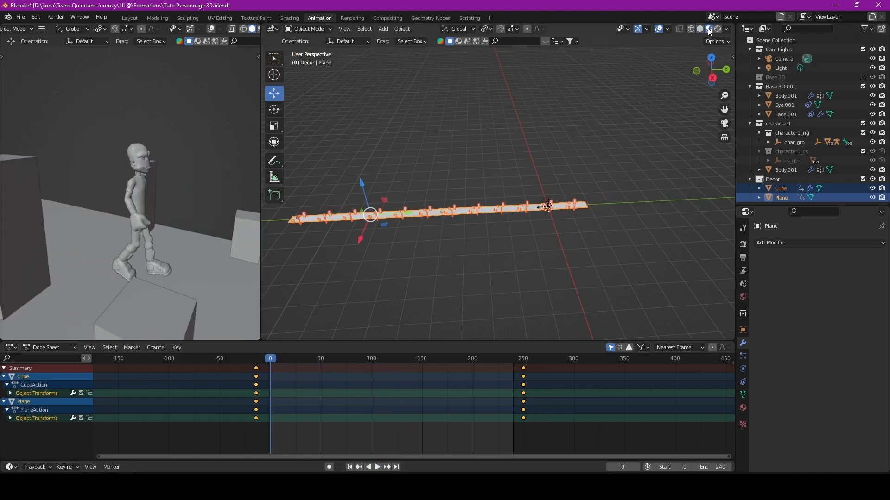
scroll(501, 216, up, 5)
middle_drag(538, 238, 436, 181)
middle_drag(565, 191, 503, 230)
click(504, 229)
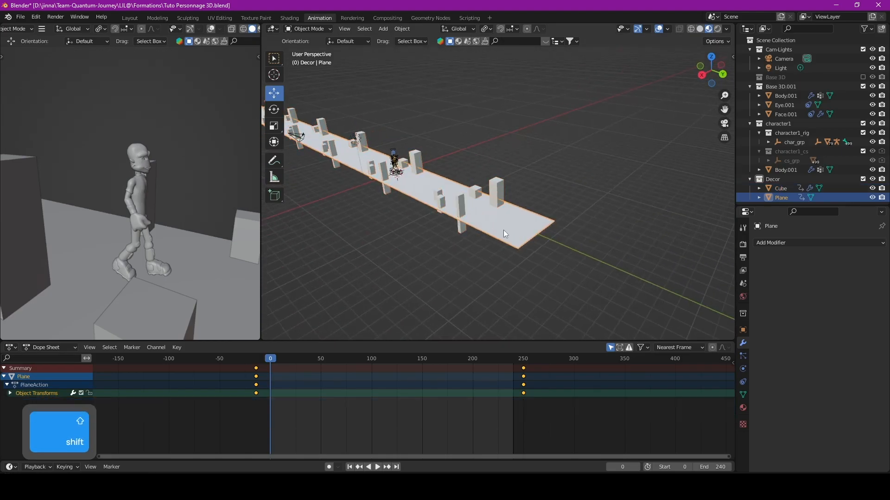
click(743, 408)
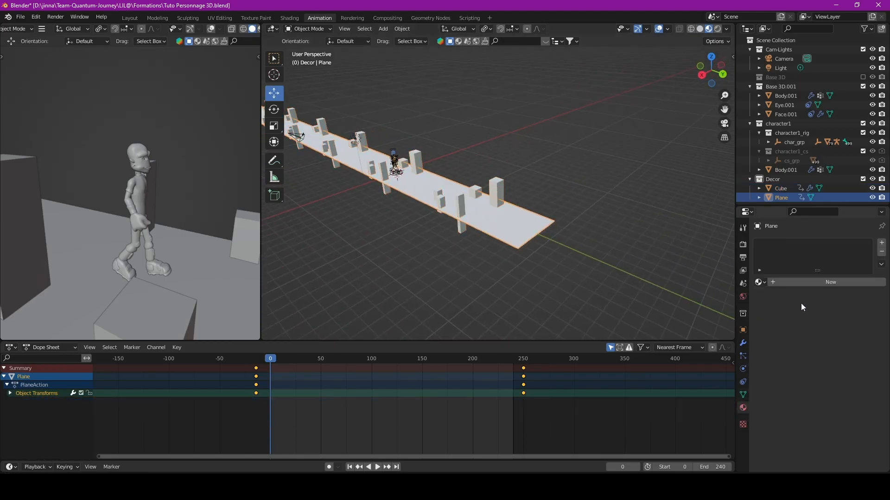
click(805, 284)
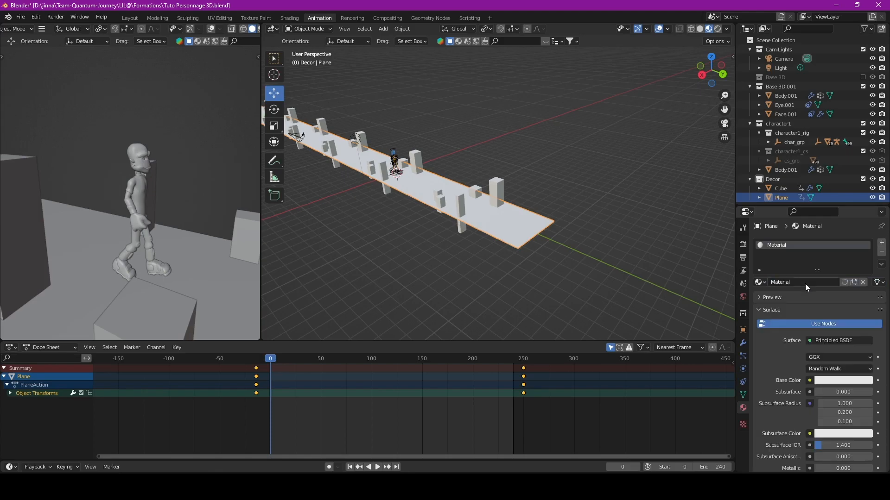
click(837, 380)
drag(865, 283, 865, 286)
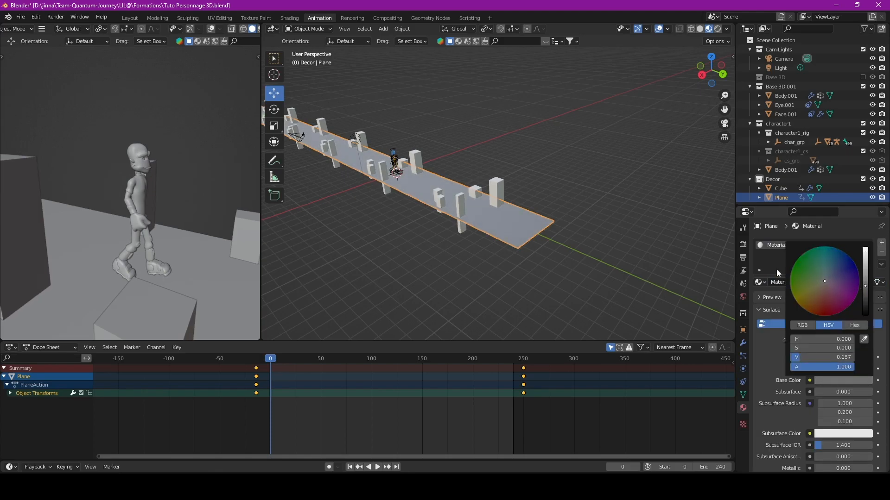
Select the arrayed blocks and create a new material for them
click(492, 190)
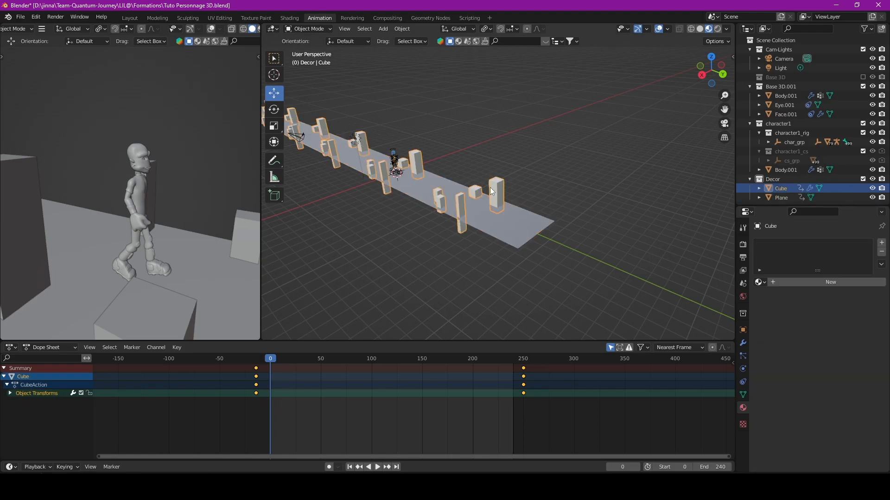
click(763, 283)
click(788, 283)
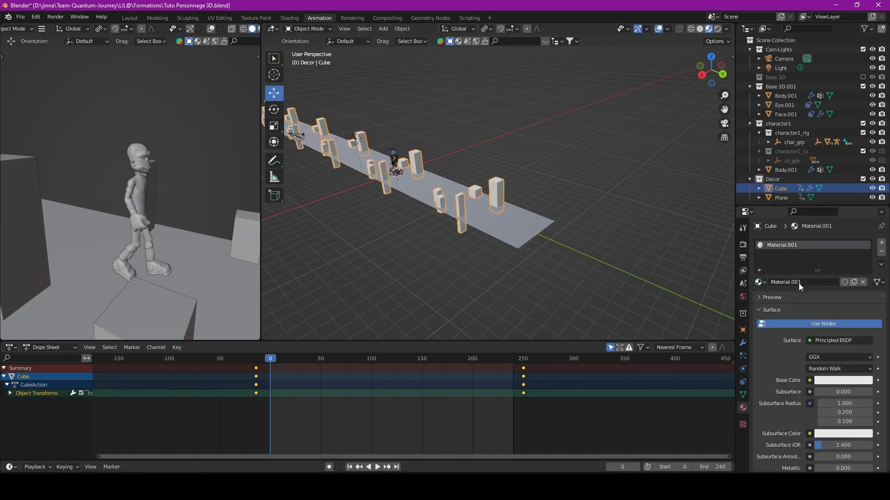
Set the blocks' material base color to light green with hue 0.273, saturation 0.632 and value 0.800
click(847, 381)
drag(816, 285, 813, 281)
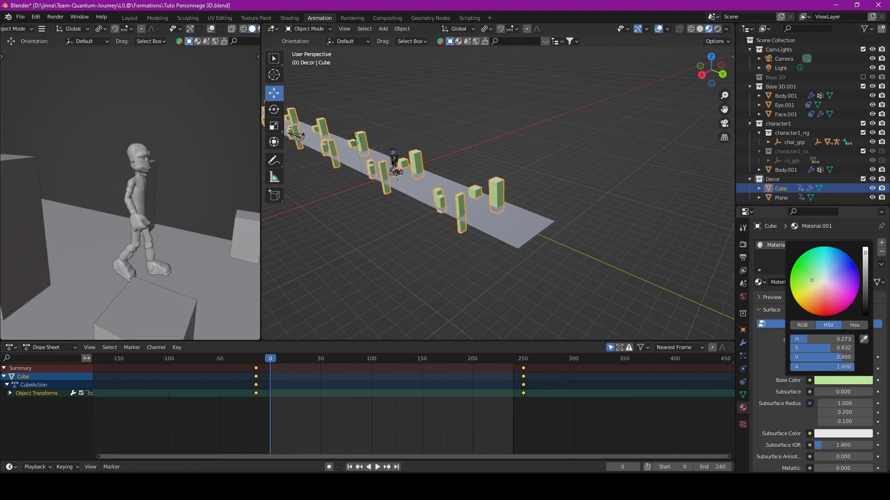
middle_drag(465, 226, 511, 218)
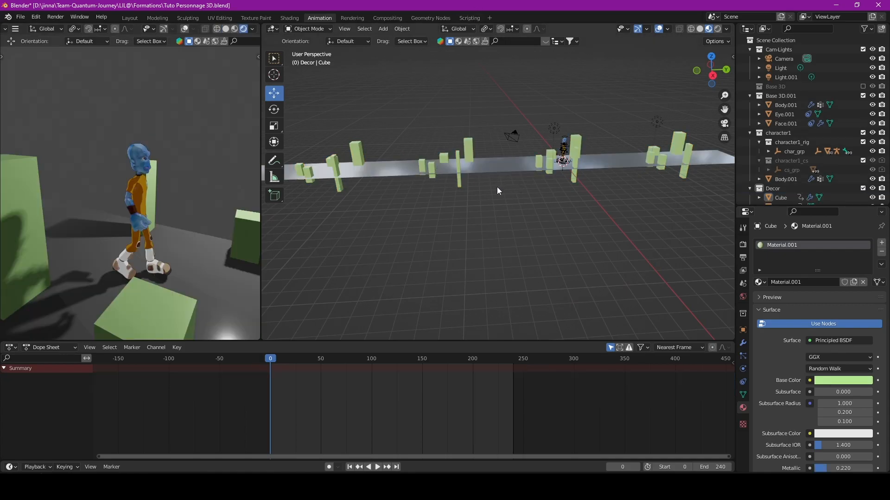
Add a Subdivision Surface modifier to the arrayed blocks with both viewport and render levels set to 3
click(578, 143)
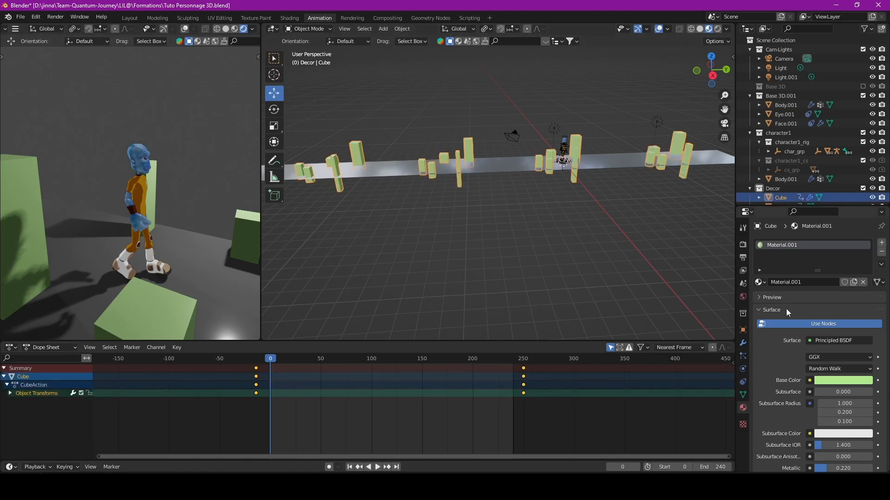
click(744, 345)
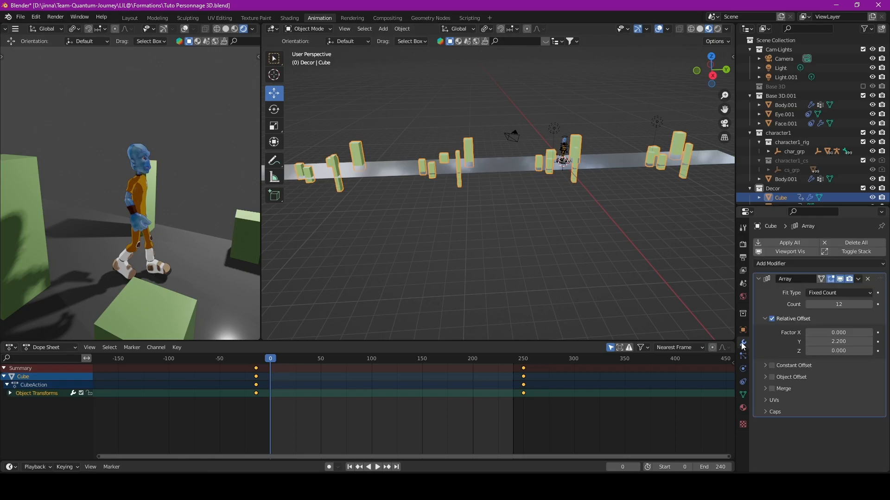
click(794, 263)
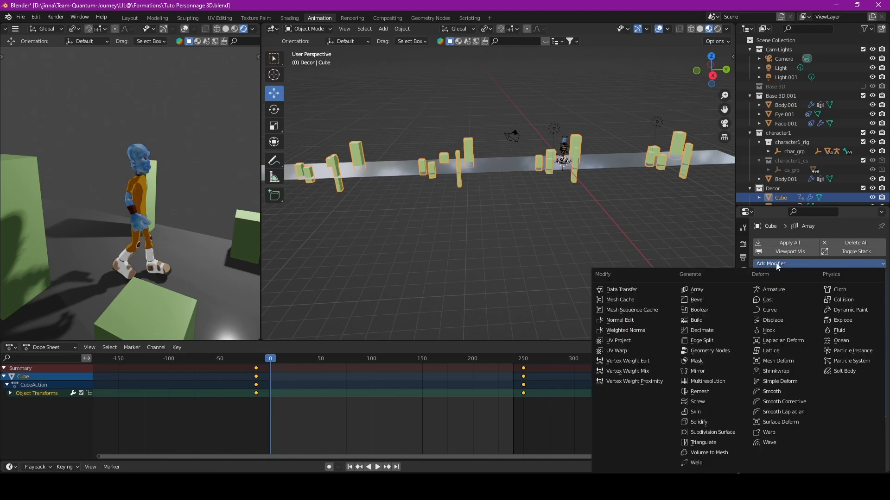
click(727, 432)
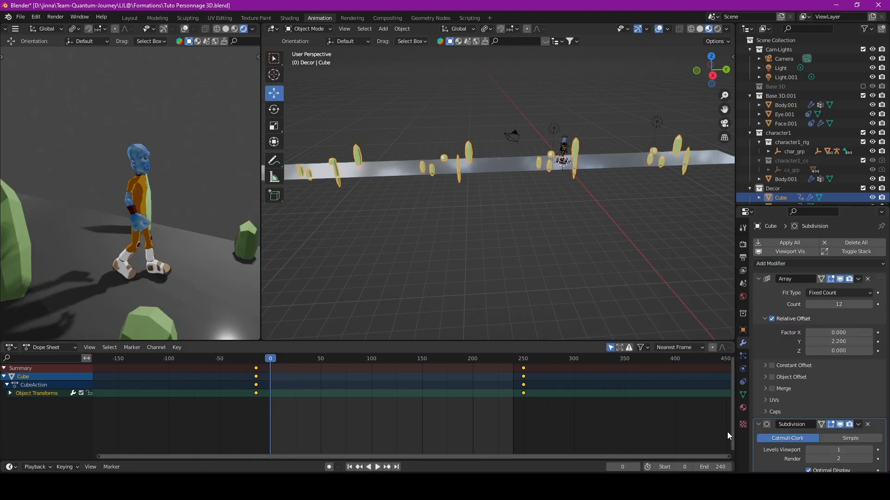
scroll(796, 352, down, 1)
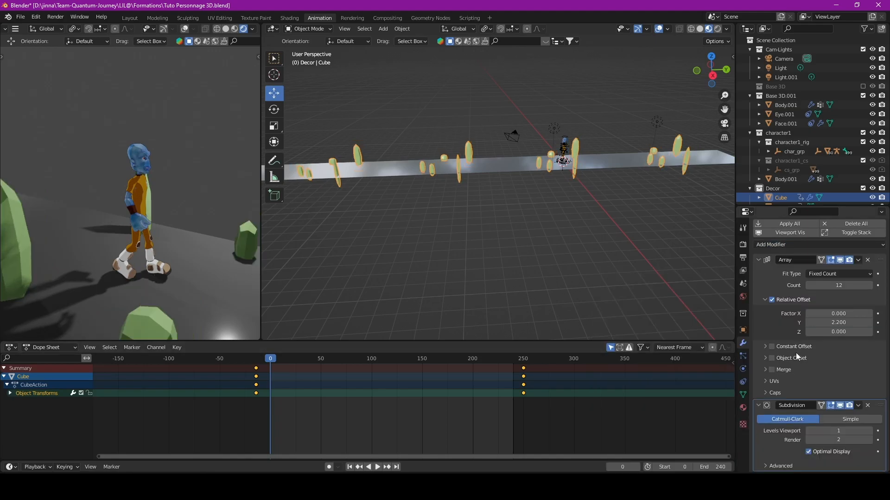
click(869, 431)
click(870, 431)
click(870, 441)
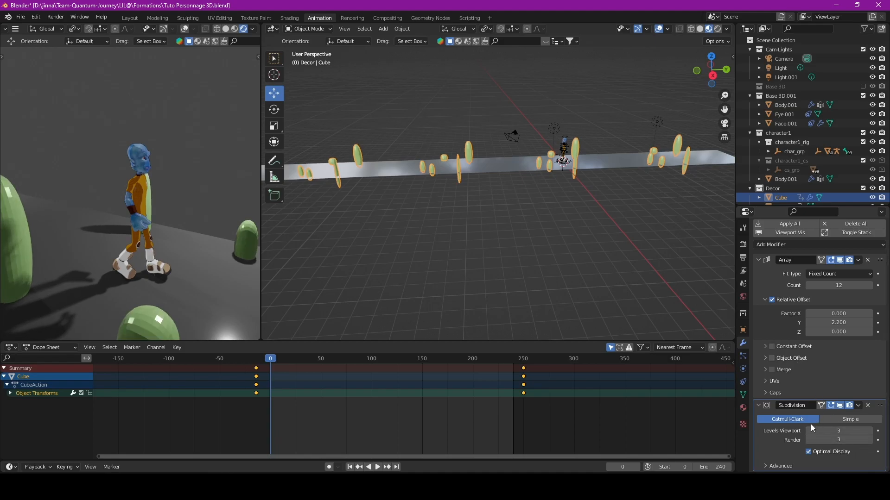
Add a Displace modifier to the arrayed blocks and create a new texture for it
click(782, 244)
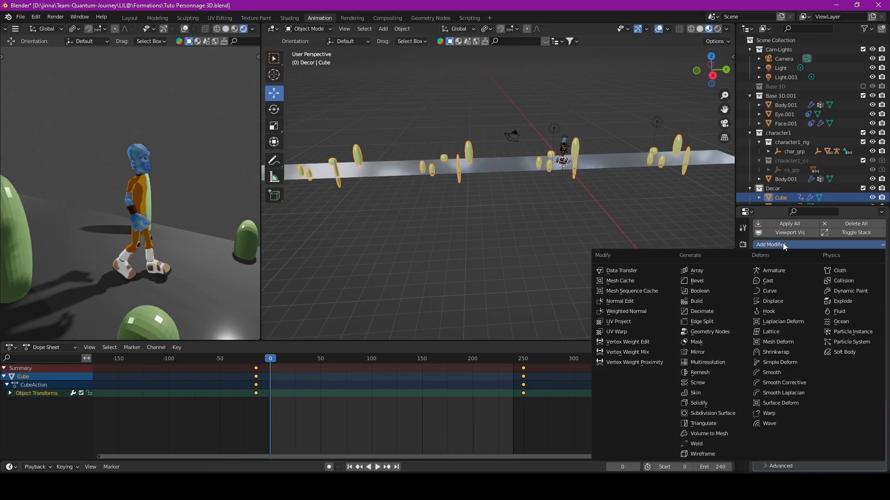
click(782, 300)
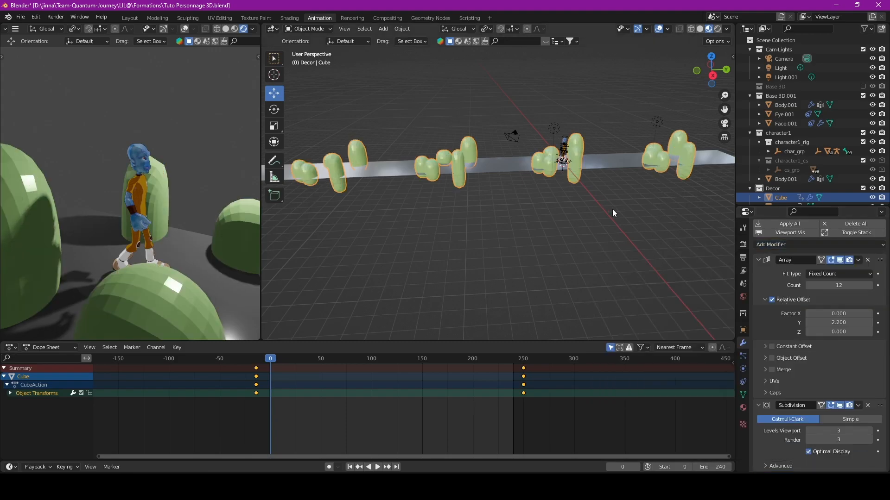
shift+middle_drag(621, 171, 586, 215)
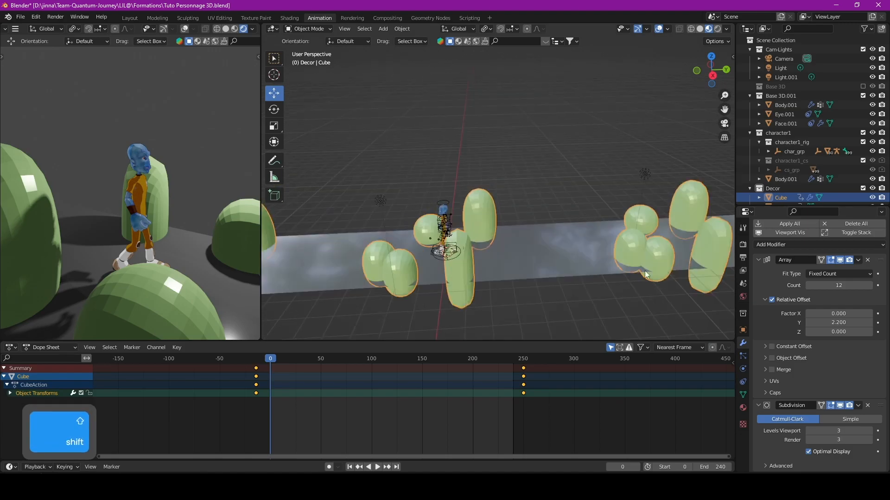
scroll(788, 379, down, 5)
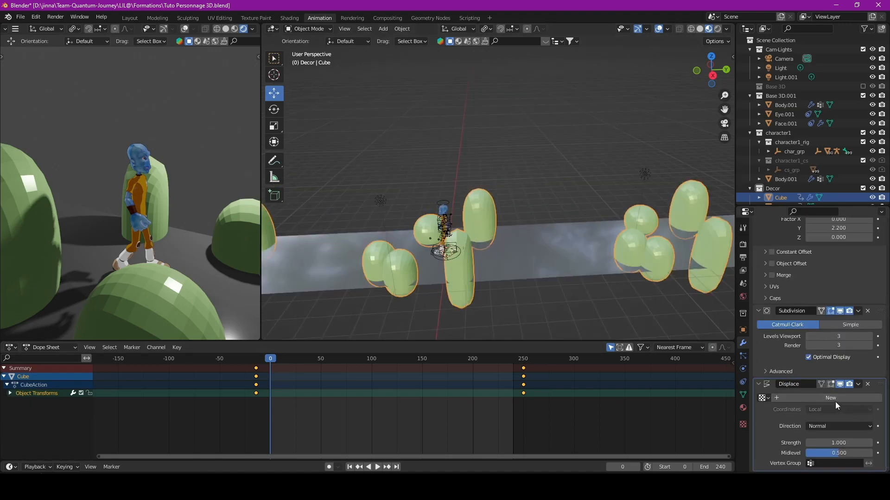
click(835, 398)
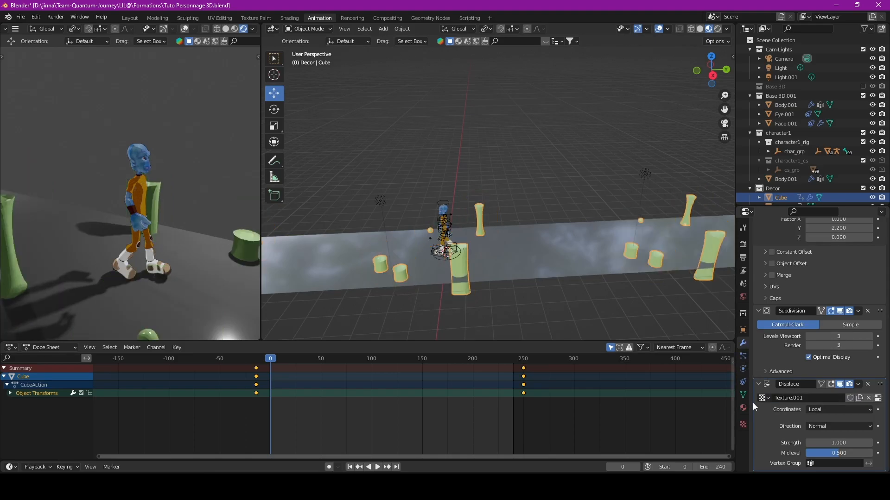
Make the displacement texture a Voronoi pattern with intensity 1.300 and size 0.33
click(742, 425)
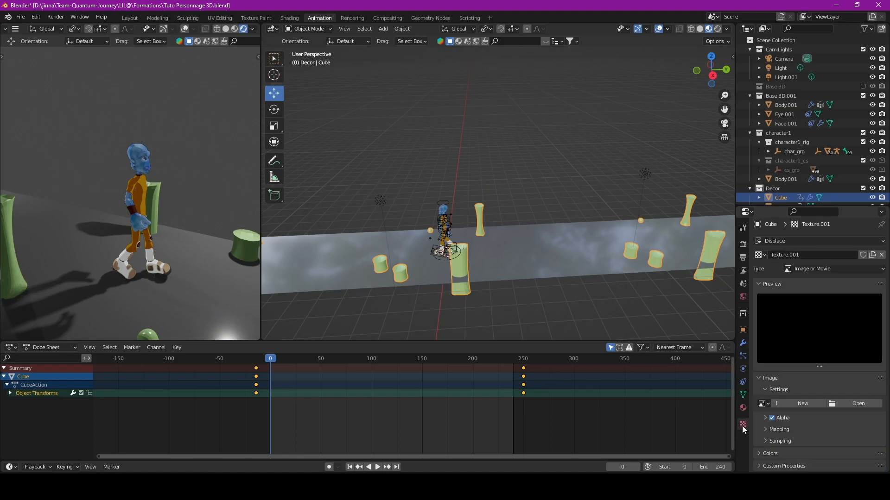
click(813, 268)
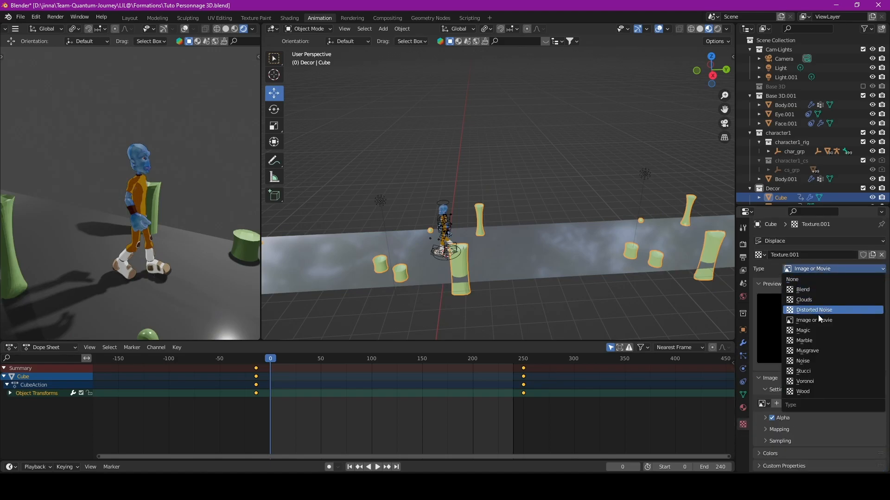
click(822, 380)
middle_drag(582, 265, 581, 230)
mouse_move(829, 440)
mouse_down()
mouse_move(848, 440)
mouse_move(835, 426)
mouse_move(851, 426)
mouse_move(841, 426)
mouse_up()
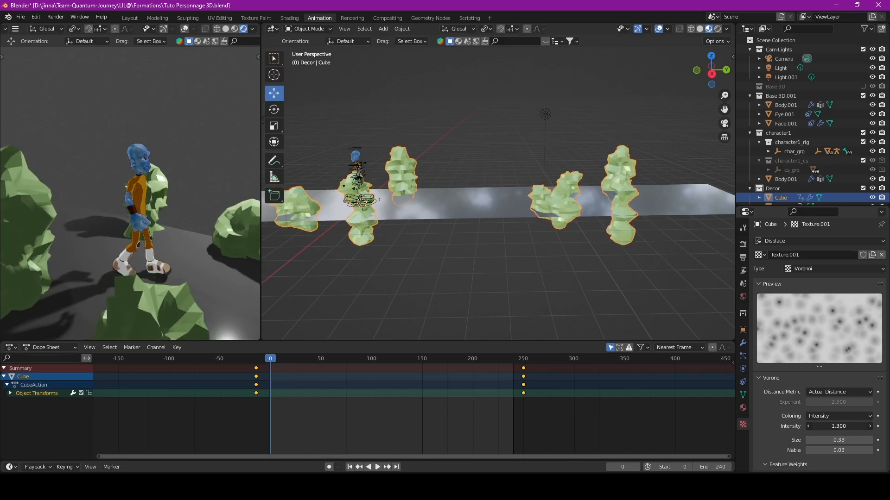
mouse_move(562, 243)
middle_down()
mouse_move(547, 238)
mouse_move(564, 241)
middle_up()
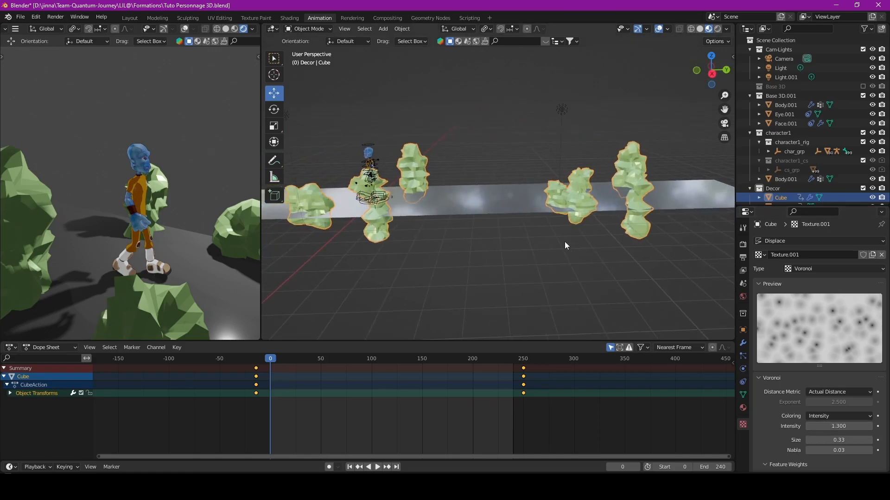
Set the Displace modifier's midlevel to 0.548 and apply Shade Smooth to the bush-like blocks
click(743, 344)
scroll(790, 385, down, 6)
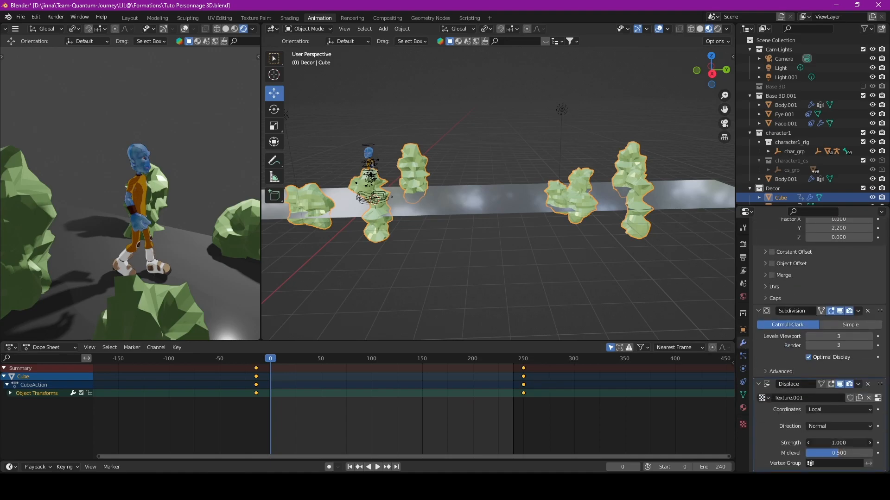
mouse_move(828, 458)
mouse_down()
mouse_move(822, 453)
mouse_move(829, 453)
mouse_up()
right_click(621, 156)
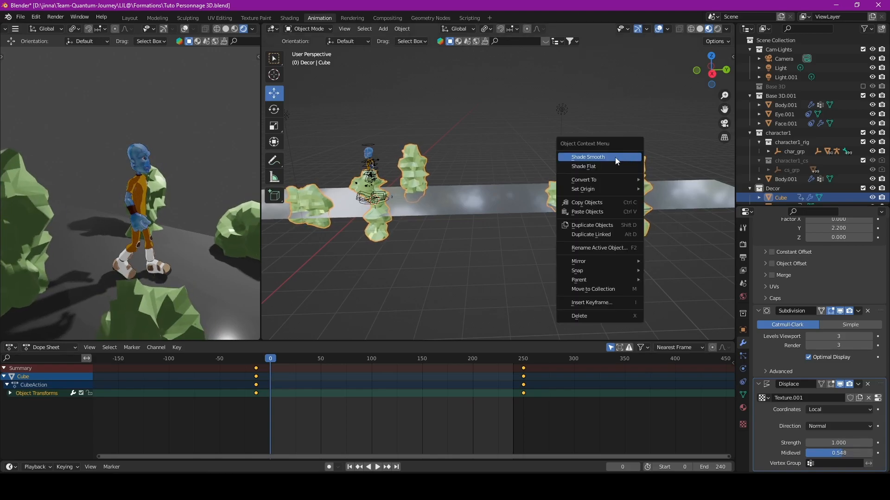
click(615, 157)
Change the bushes' material to metallic 0.000, roughness 0.610 and a more saturated, darker green base color
click(743, 408)
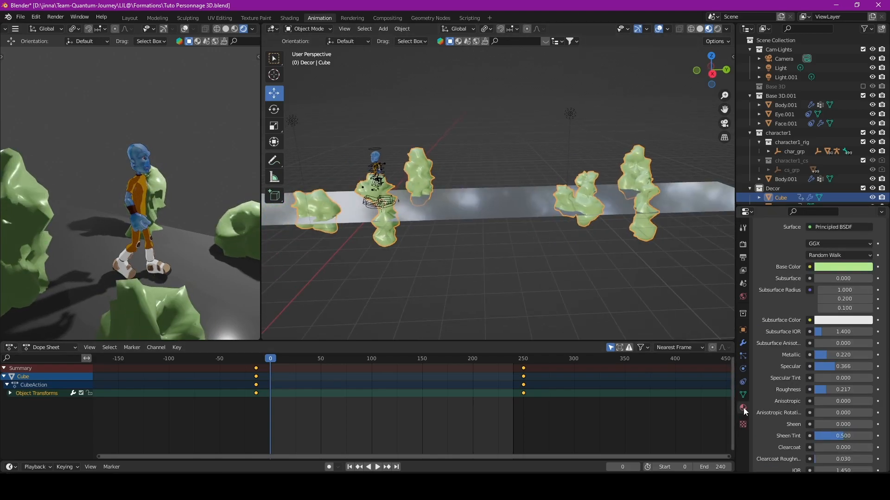
drag(832, 355, 818, 355)
click(834, 266)
click(855, 164)
drag(832, 389, 855, 390)
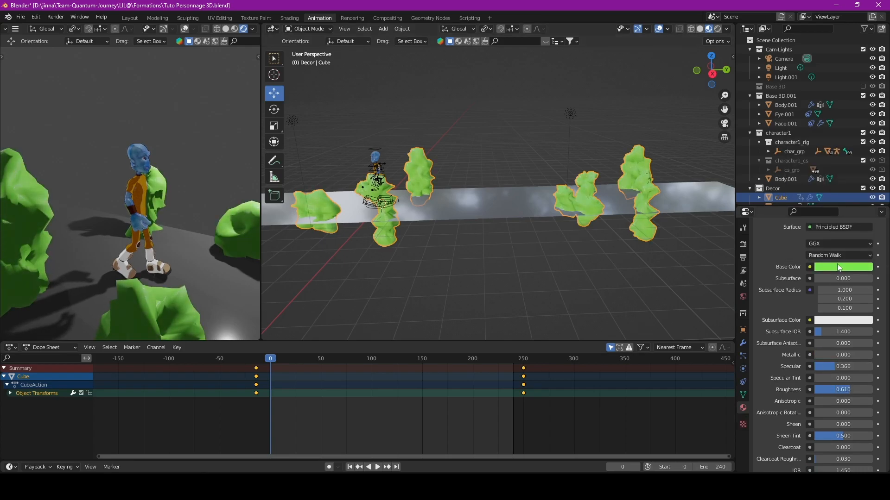
click(829, 265)
click(866, 177)
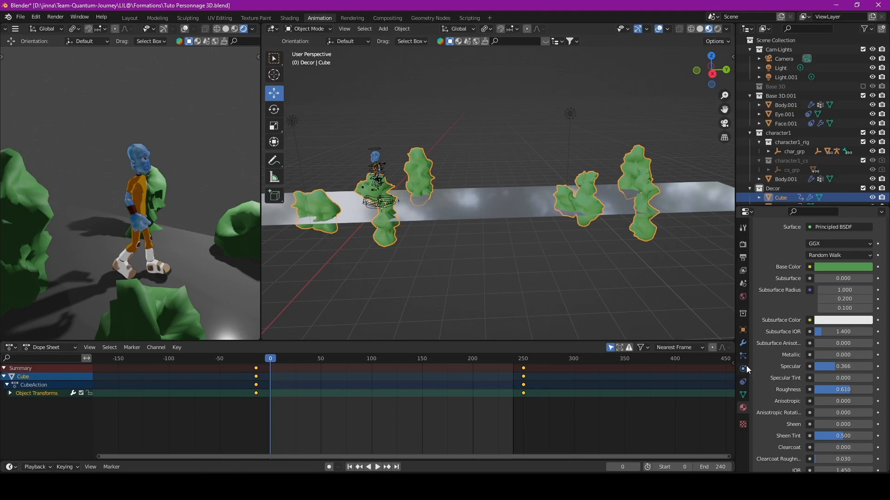
Set the world background color to dark red with hue 0.979, saturation 0.769 and value 0.051
click(743, 297)
click(834, 306)
click(828, 226)
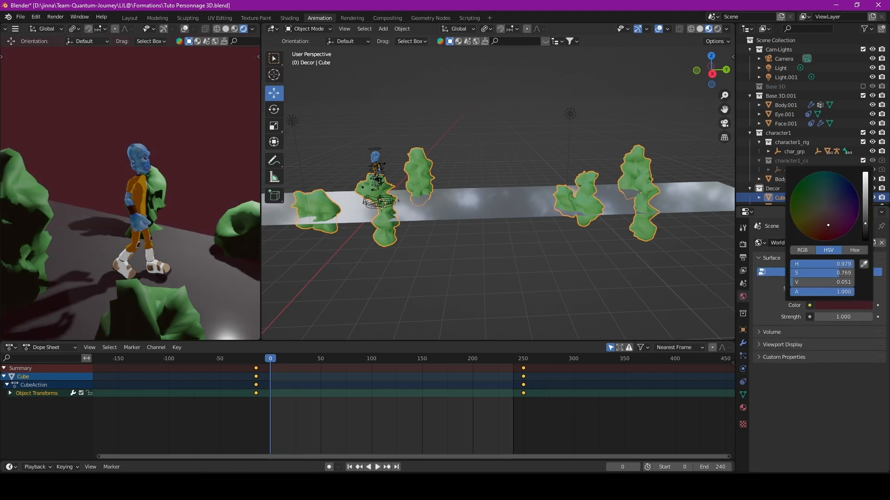
Enlarge the rendered preview area and widen the walkway plane's mesh in Edit Mode
drag(261, 244, 367, 246)
click(207, 278)
middle_drag(499, 180, 610, 216)
click(727, 260)
middle_drag(658, 259, 583, 261)
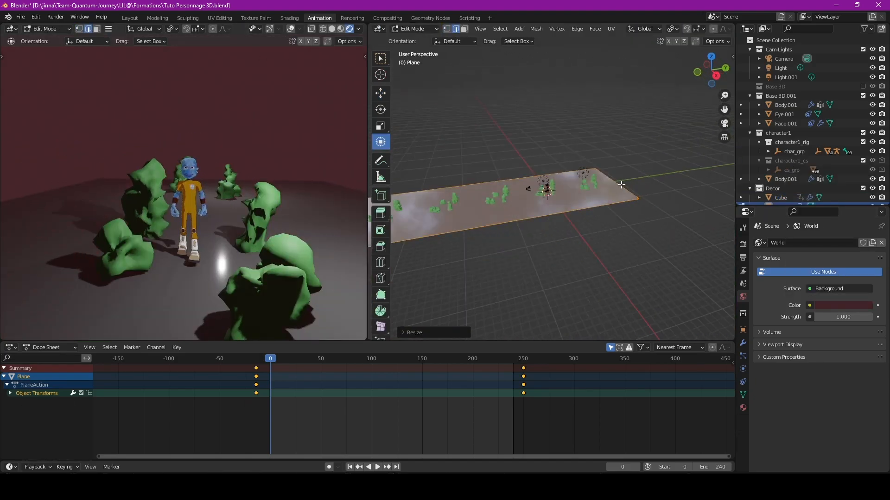
Extrude the plane's far end edge upward into a tall back wall behind the character and return to Object Mode
key(2)
click(618, 183)
key(e)
click(621, 69)
drag(312, 362, 270, 371)
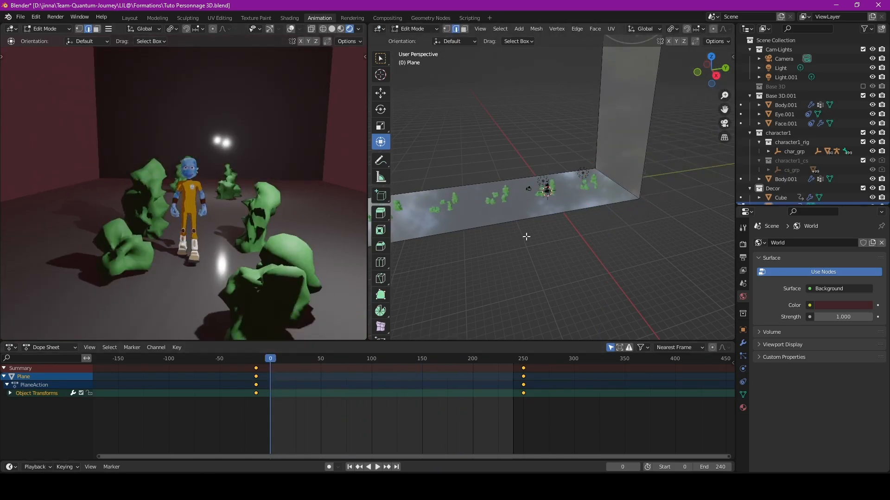
key(Tab)
Look at the decor through the camera and examine the light settings of Light and Light.001
middle_drag(516, 229, 555, 235)
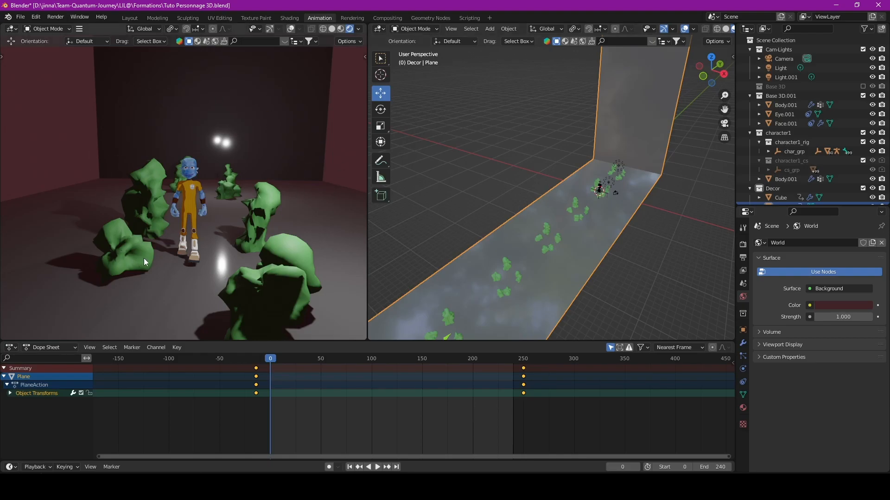
key(KP_0)
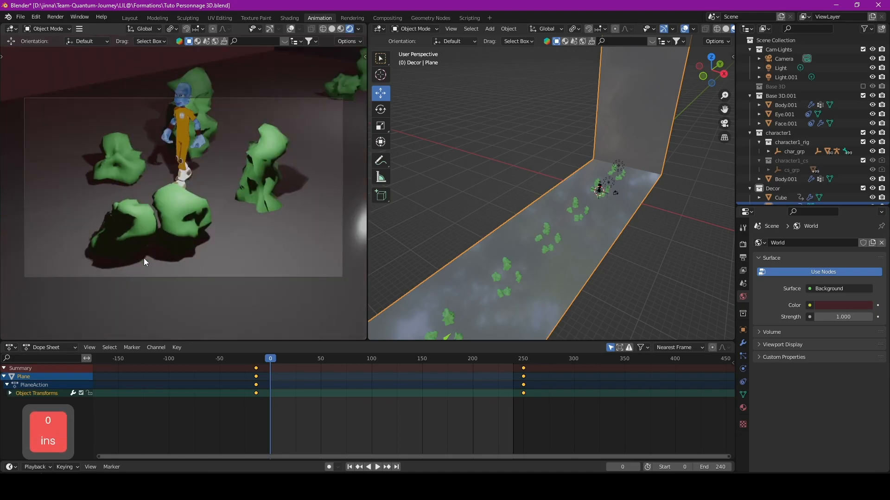
scroll(613, 195, up, 3)
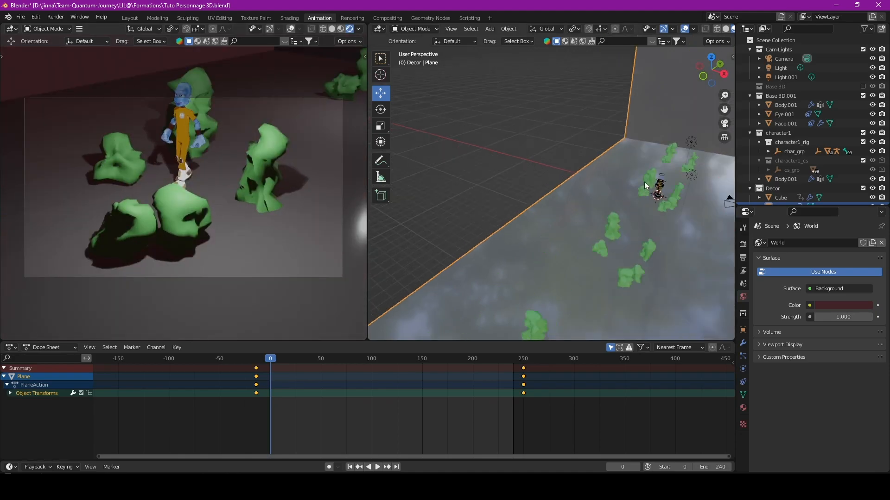
scroll(645, 183, up, 2)
middle_drag(638, 190, 574, 191)
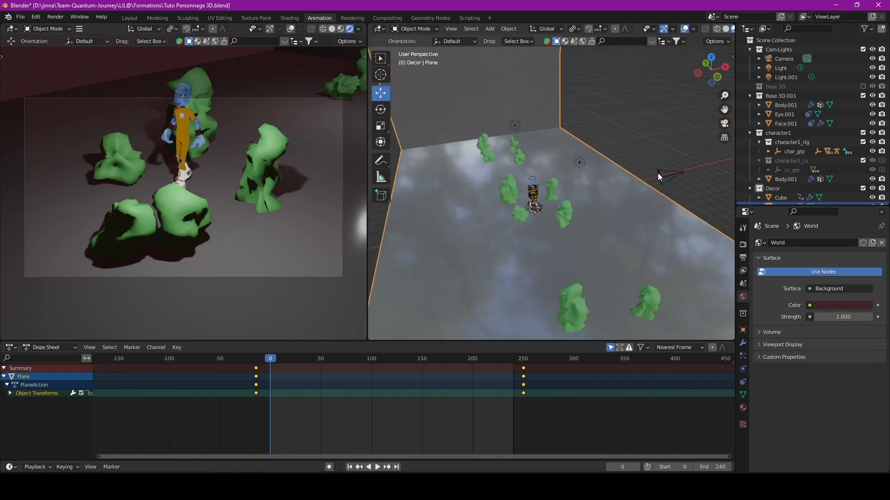
click(773, 50)
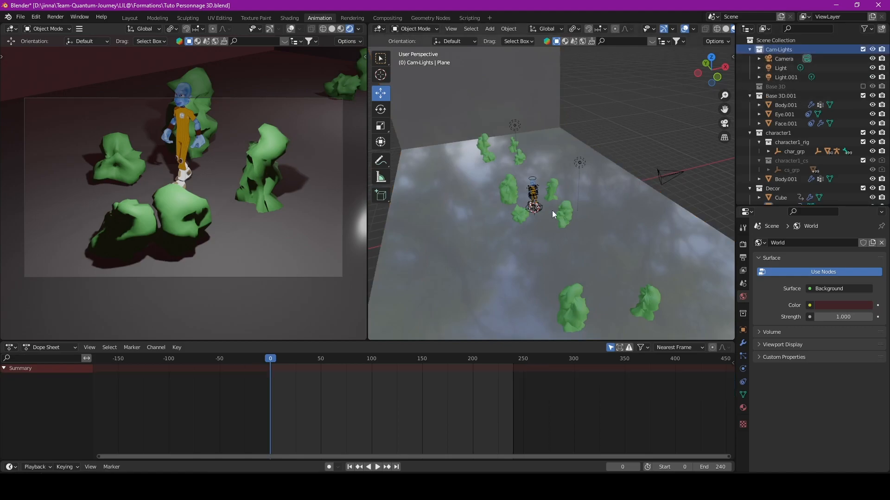
click(780, 69)
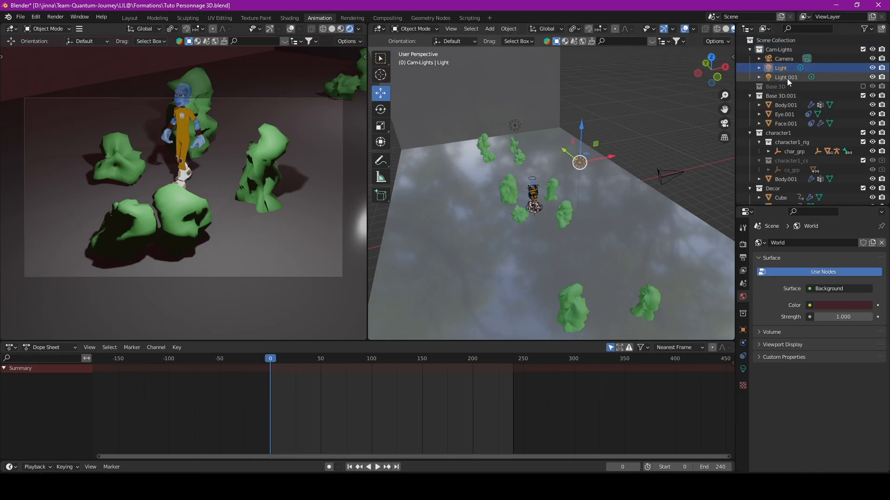
click(784, 77)
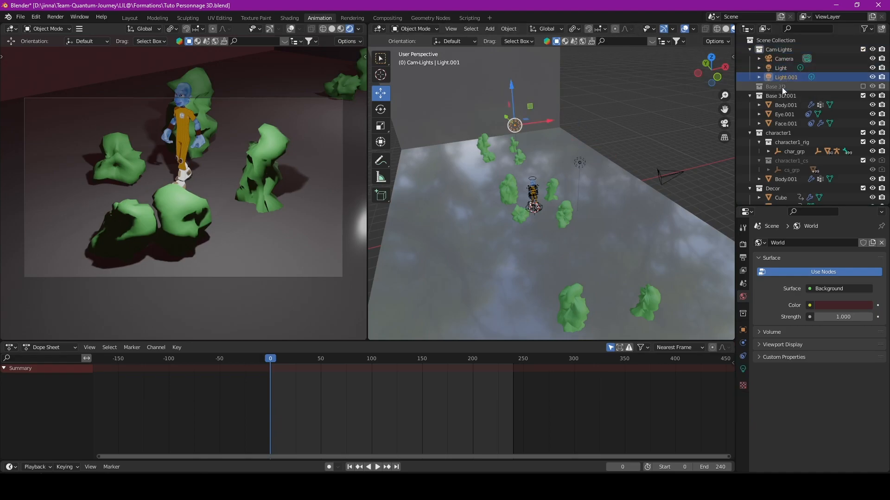
click(742, 368)
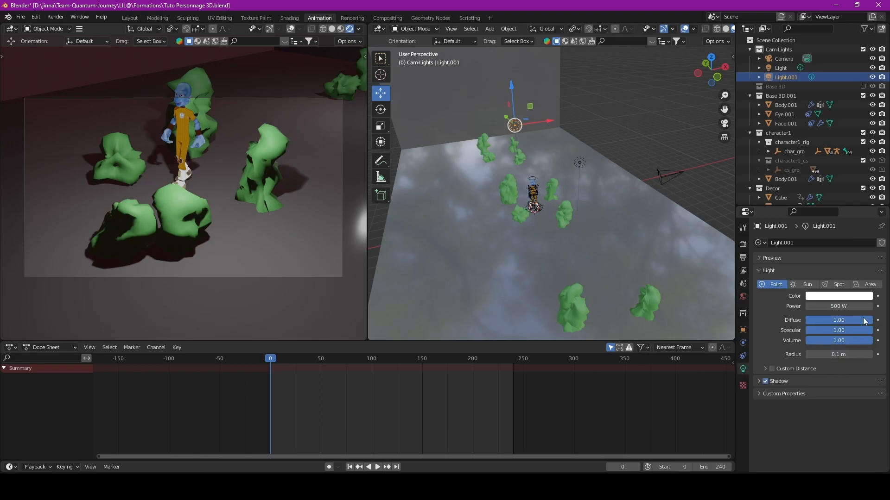
click(779, 68)
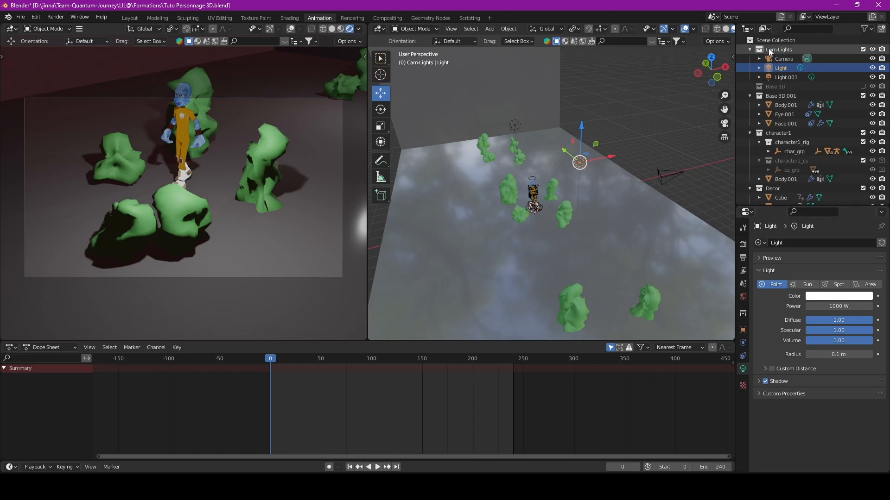
click(785, 76)
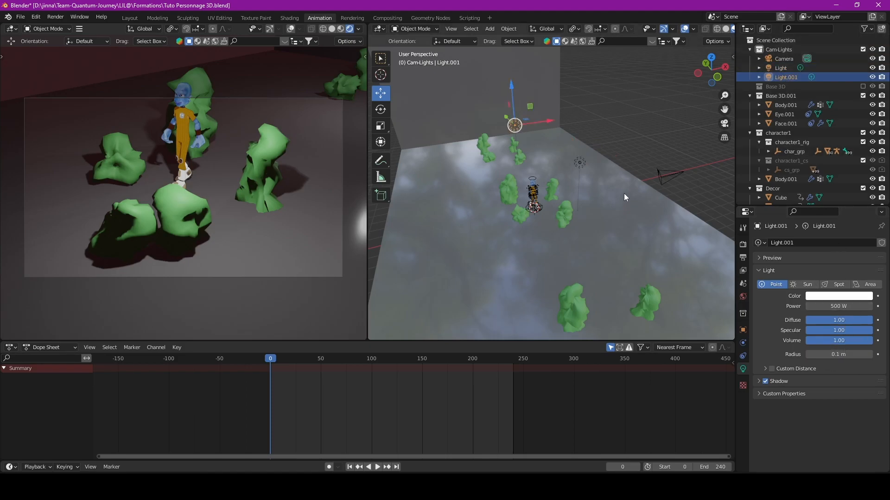
Tint the point lights above the decor a pale pink
click(580, 162)
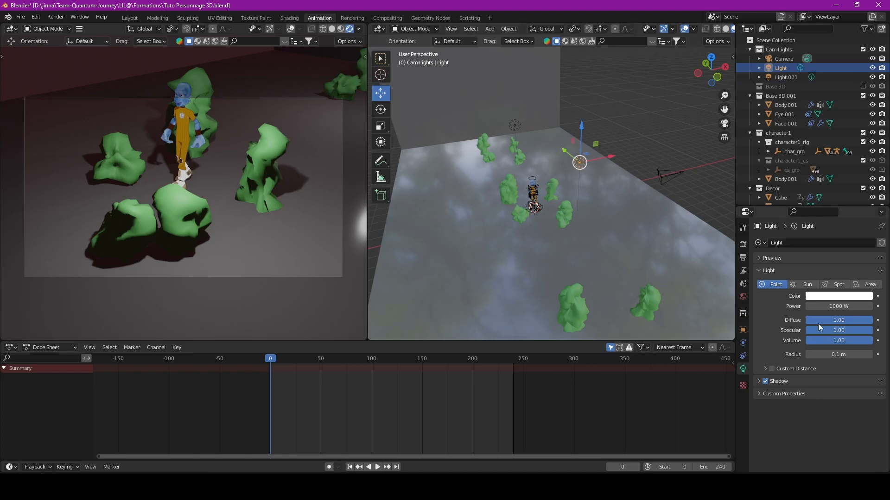
click(824, 295)
drag(825, 224, 824, 216)
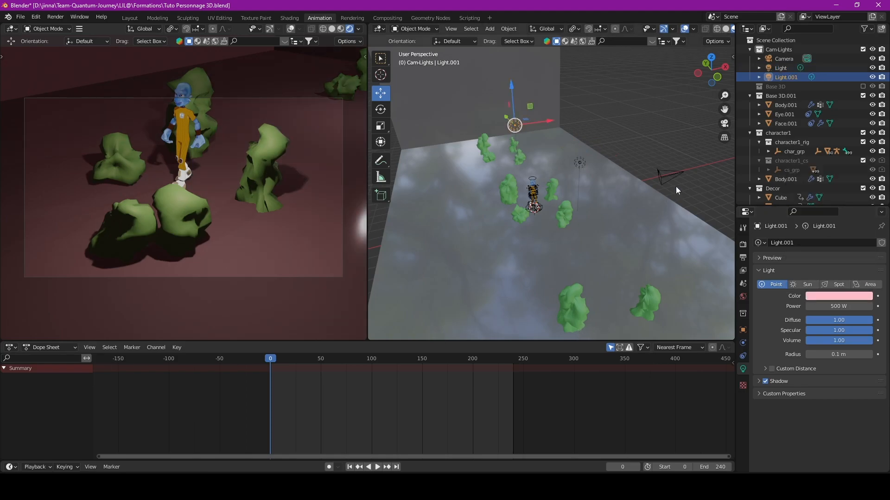
Add a Plain Axes empty at the character's feet in the Cam-Lights collection and scale it up several times
click(771, 51)
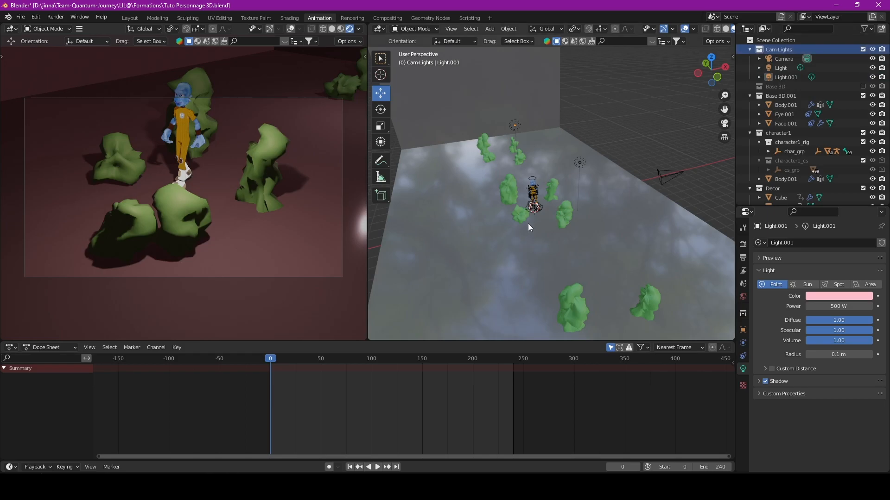
key(shift)
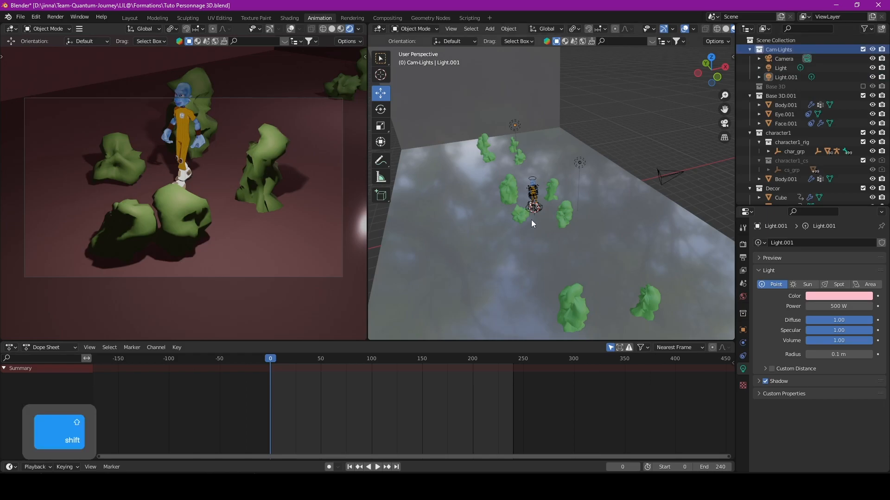
key(shift+a)
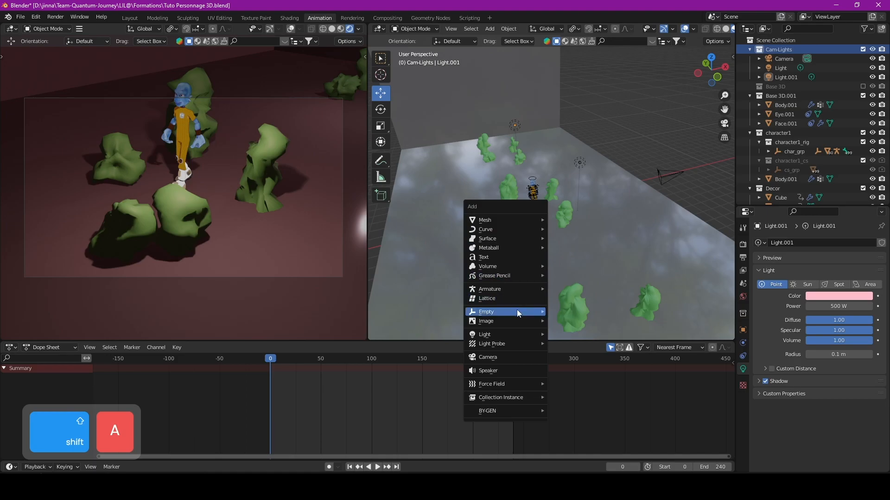
mouse_move(517, 312)
click(565, 311)
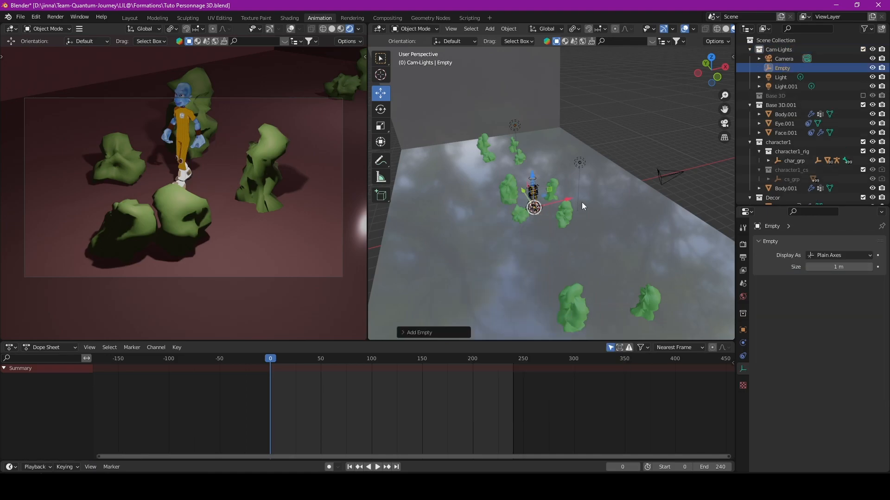
key(s)
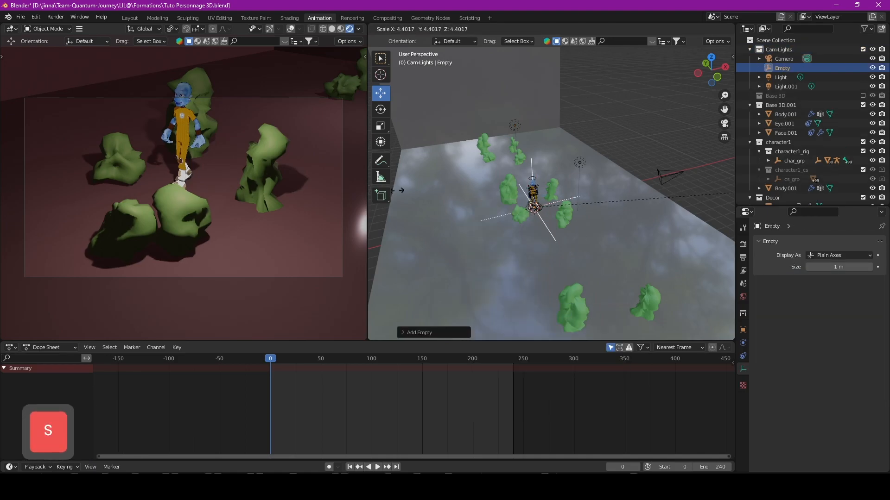
click(563, 189)
Add a Track To constraint to the camera
middle_drag(558, 190, 529, 200)
key(KP_Decimal)
scroll(603, 174, up, 2)
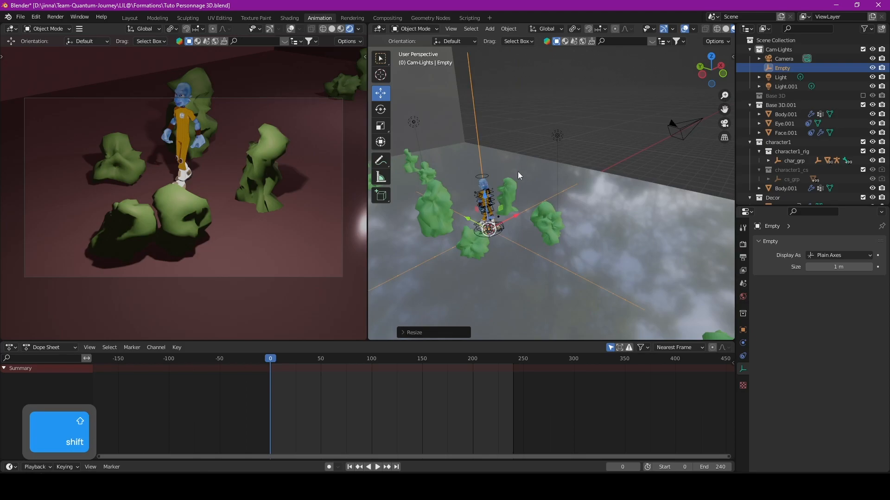
scroll(522, 168, down, 1)
shift+middle_drag(522, 166, 500, 173)
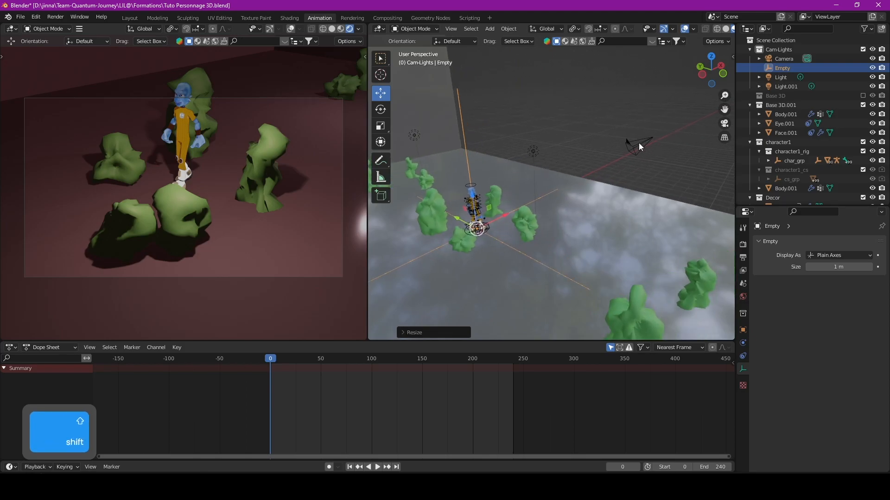
click(639, 143)
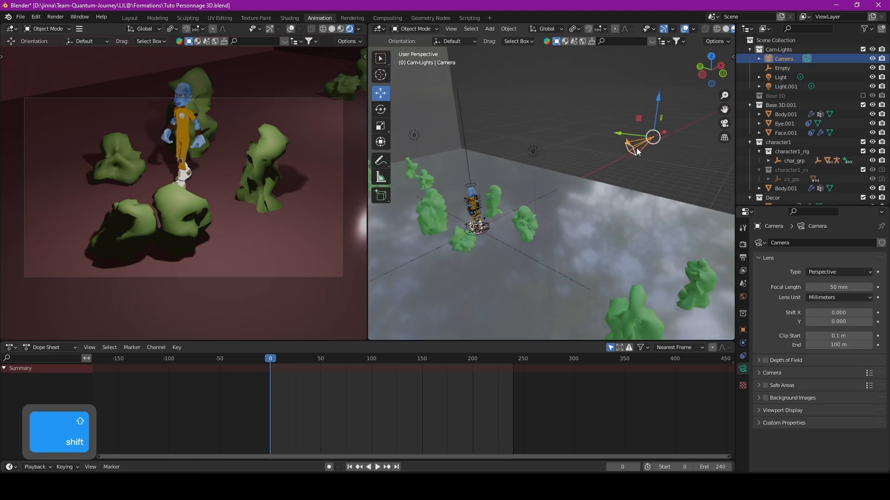
click(744, 357)
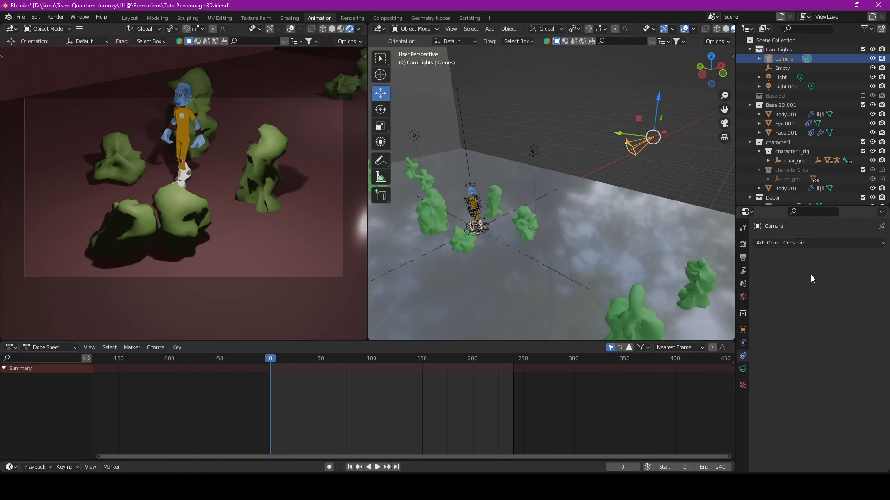
click(810, 244)
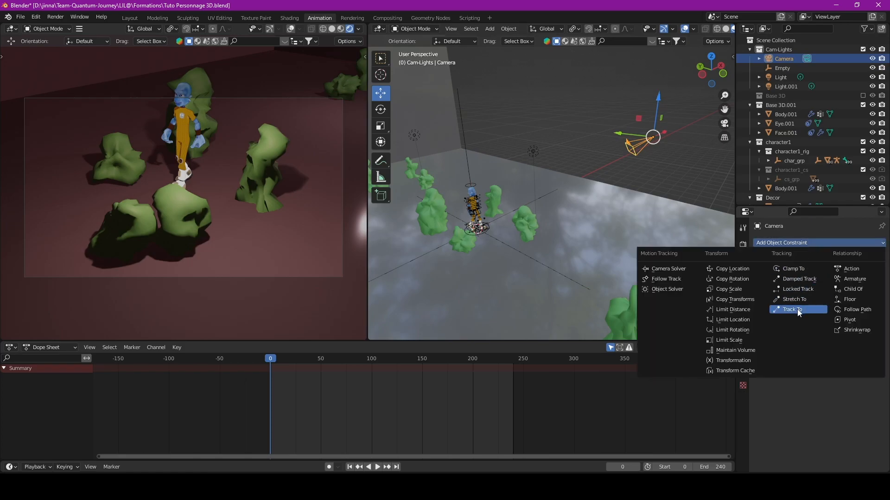
click(810, 310)
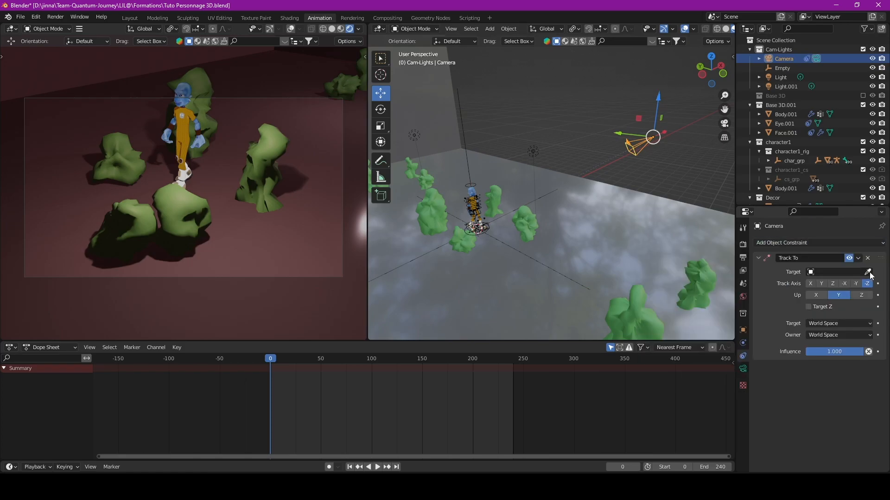
Set the Empty as the target of the camera's Track To constraint and try moving the camera vertically
click(869, 273)
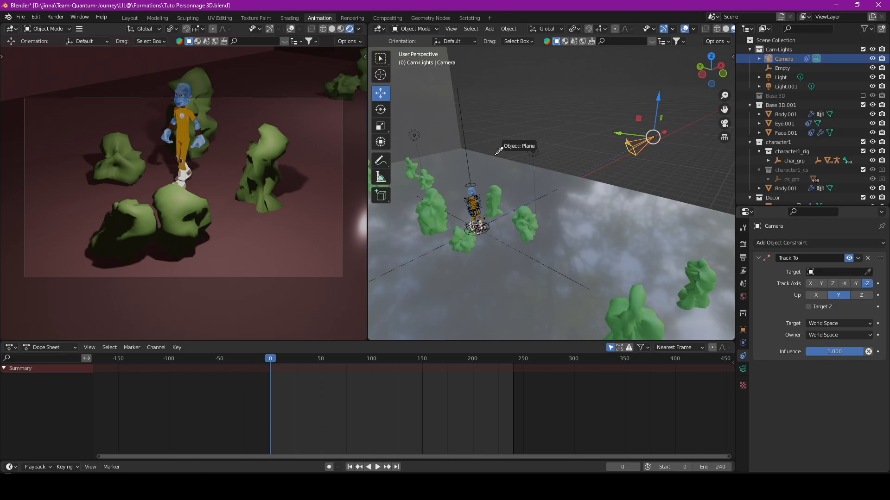
click(464, 138)
drag(659, 100, 657, 155)
click(466, 152)
drag(473, 194, 472, 186)
click(631, 197)
click(868, 272)
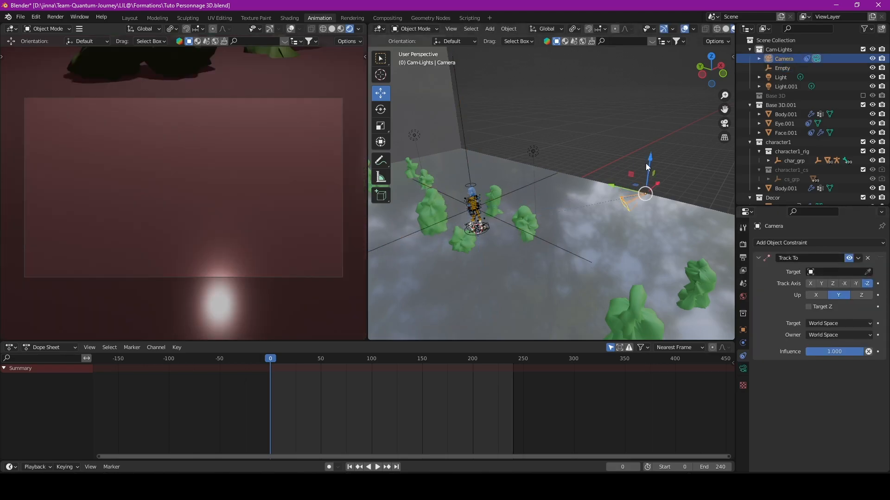
mouse_move(650, 155)
mouse_down()
mouse_move(655, 97)
mouse_move(654, 163)
mouse_move(654, 149)
mouse_up()
key(ctrl+z)
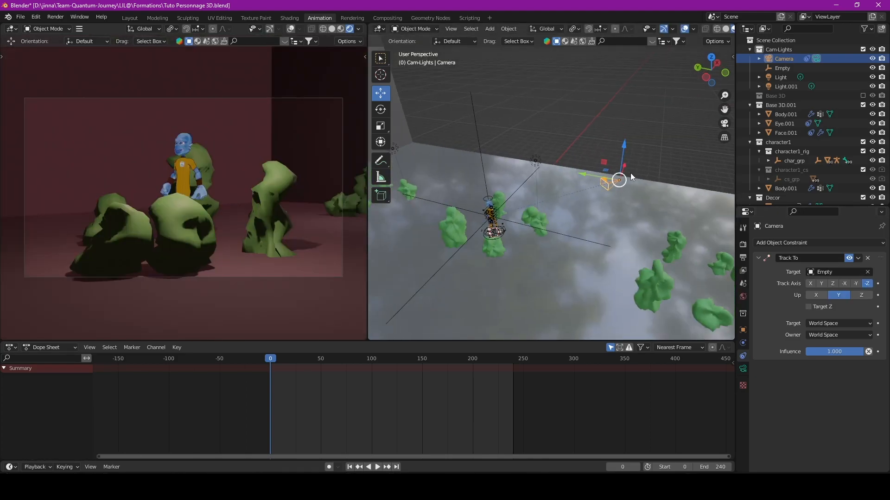
Move the camera beside the character for a closer side view and keyframe its transforms at frame 0
drag(629, 169, 509, 240)
scroll(514, 259, down, 4)
drag(540, 211, 544, 204)
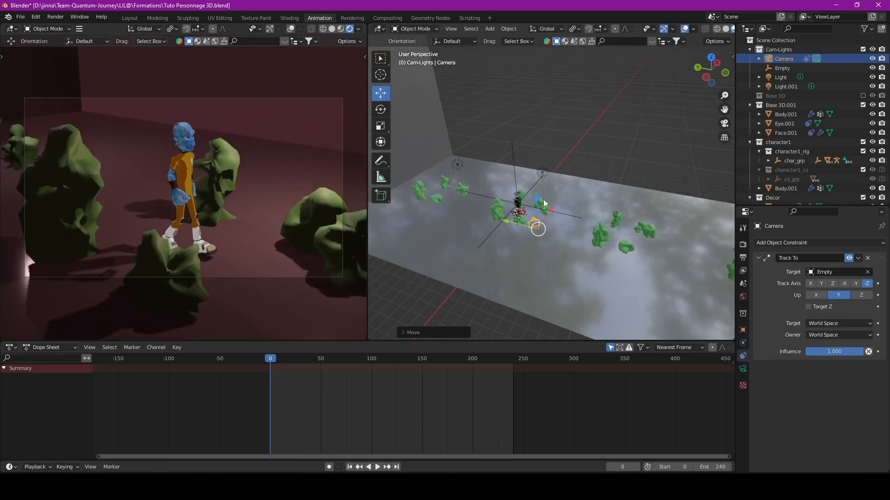
key(i)
click(545, 203)
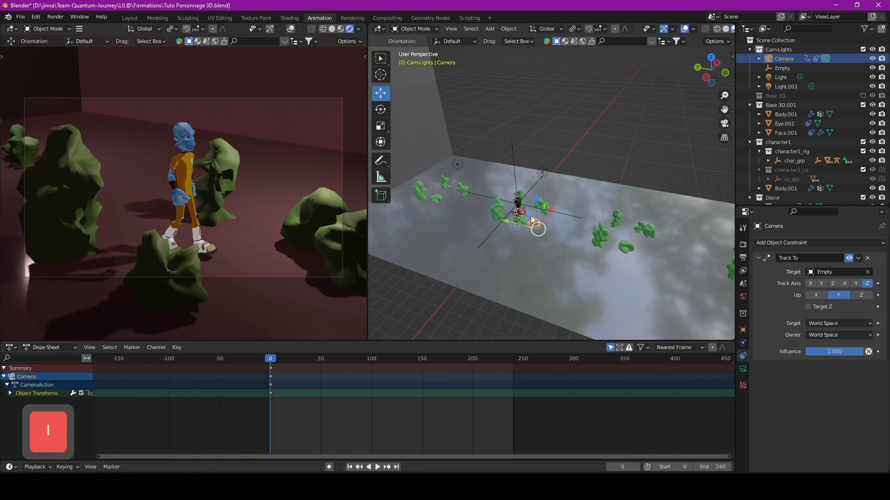
Keyframe the camera's Location, Rotation & Scale in front of the character at frame 124 and shift that keyframe back to about frame 102
drag(271, 363, 395, 359)
drag(551, 210, 555, 191)
key(i)
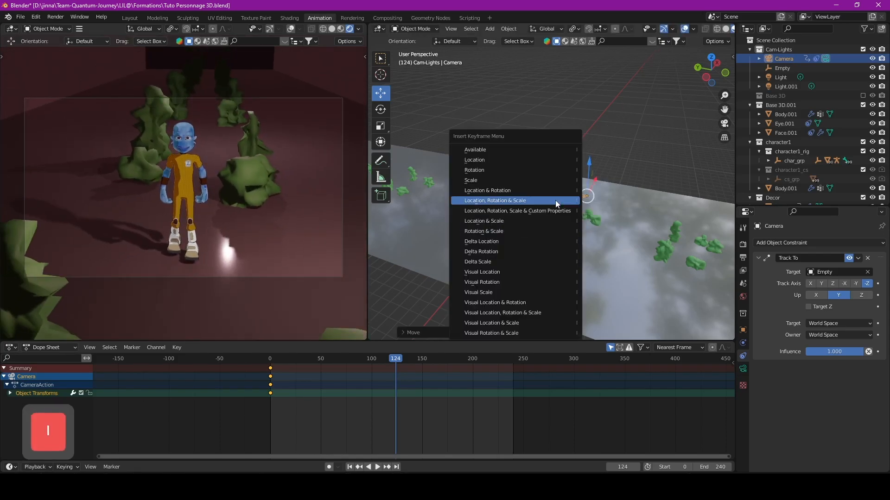
click(555, 200)
key(g)
click(384, 368)
At frame 187, keyframe Location, Rotation & Scale for the camera, placed on the character's other side, together with the Empty
click(460, 360)
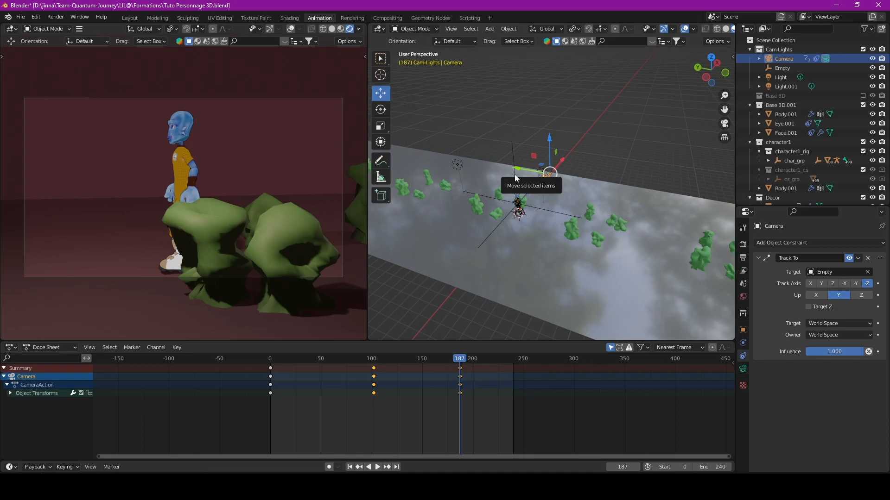
shift+click(514, 174)
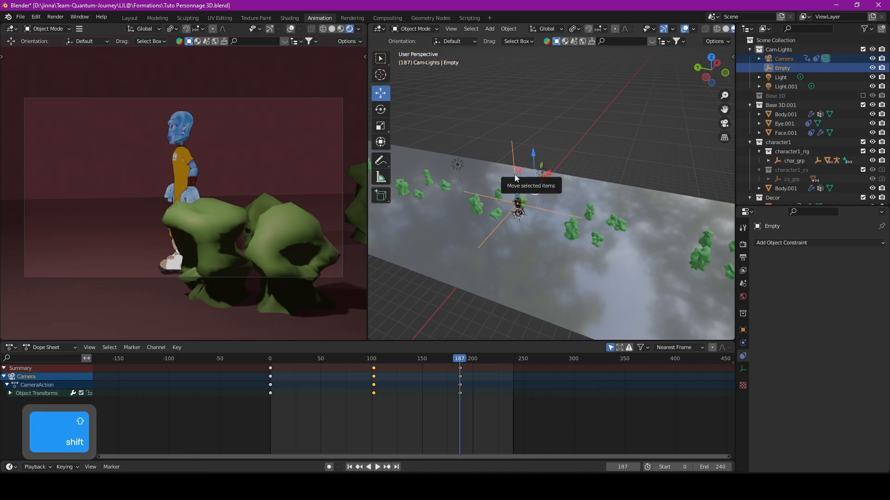
key(i)
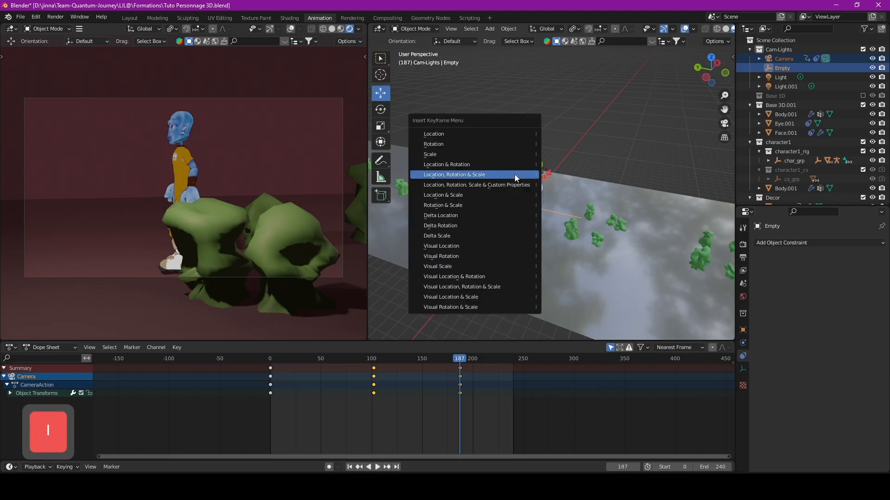
click(514, 174)
At frame 240, move the camera and Empty together about 4.5 m along Y and keyframe their Location, Rotation & Scale
key(space)
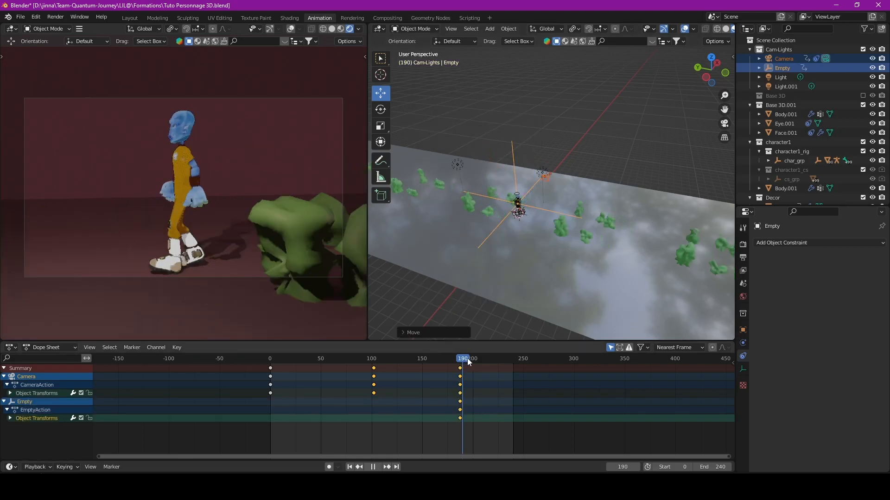
drag(507, 361, 513, 363)
key(g)
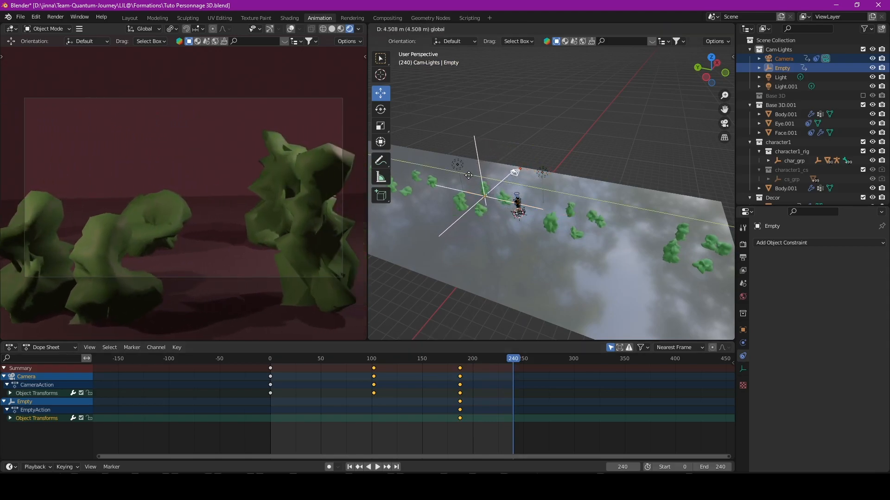
click(468, 176)
key(i)
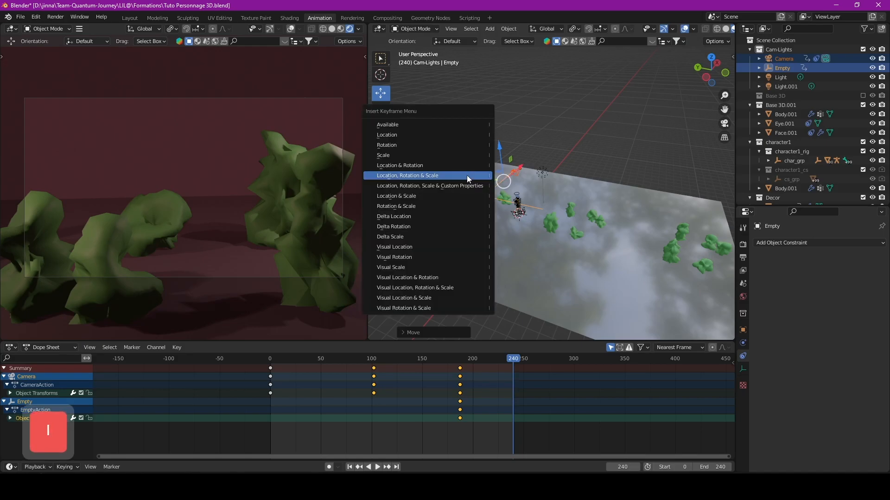
click(466, 175)
Play the camera animation from frame 0 with the camera view in Solid shading, and return to frame 0
drag(513, 360, 260, 360)
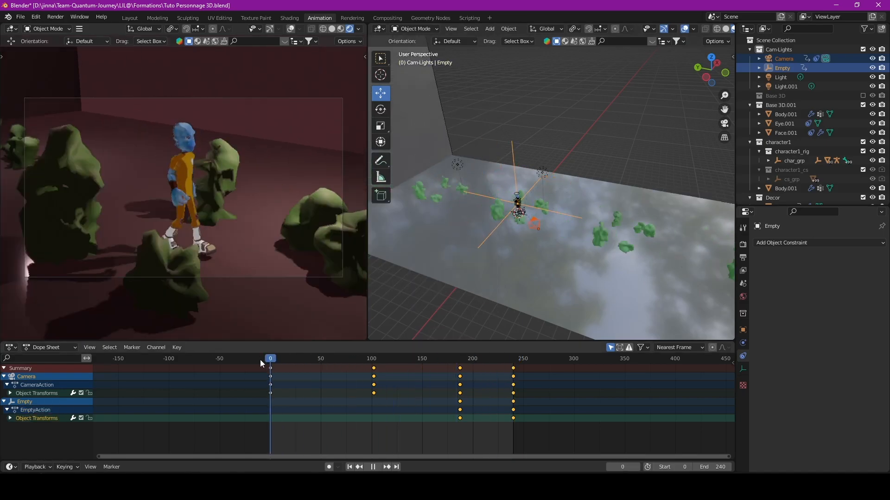
click(332, 29)
click(374, 467)
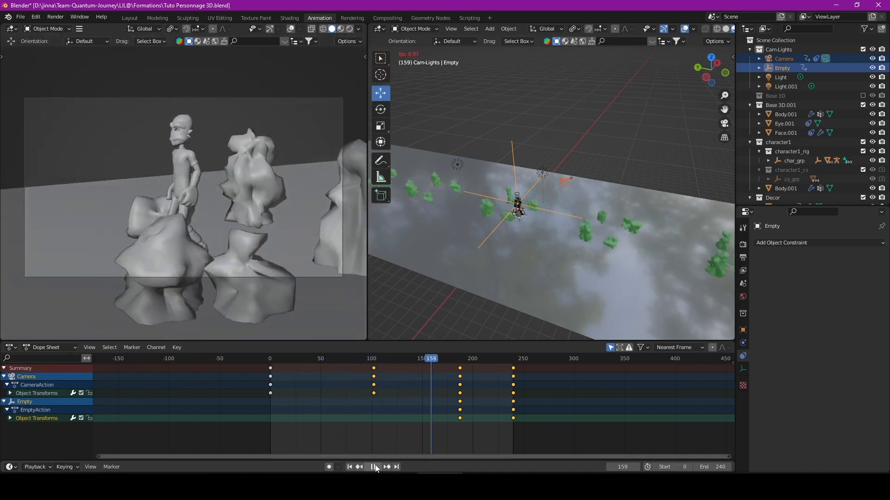
click(374, 468)
drag(482, 360, 271, 360)
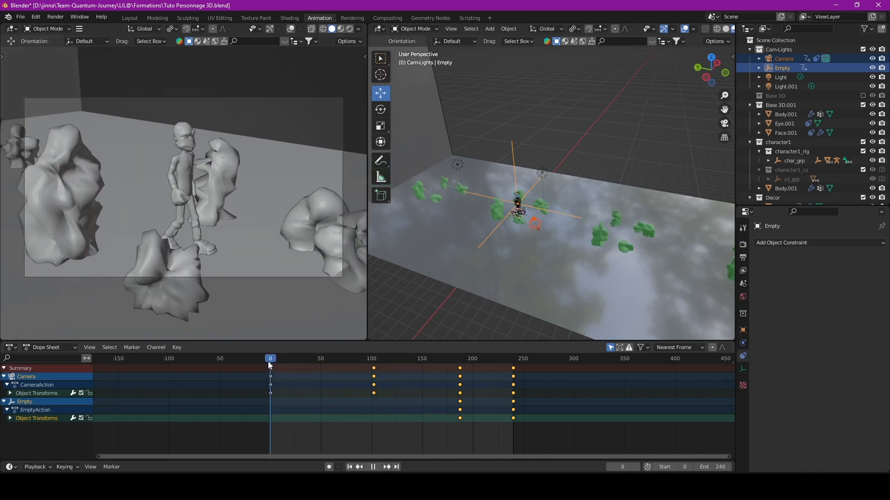
Show the camera view in Rendered shading and set the render engine to Cycles
click(743, 244)
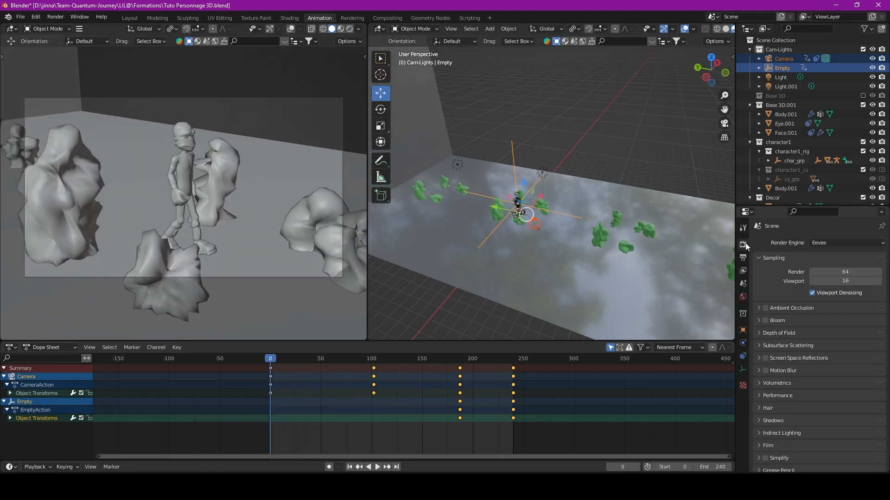
click(350, 28)
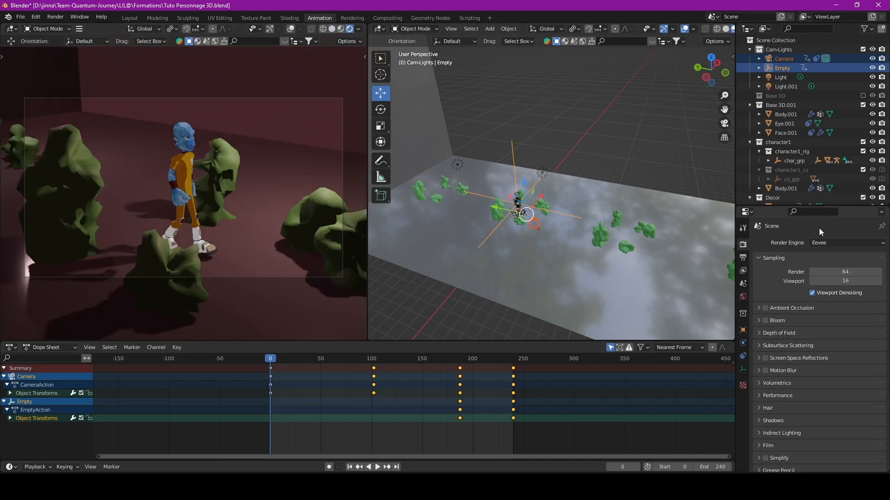
click(833, 244)
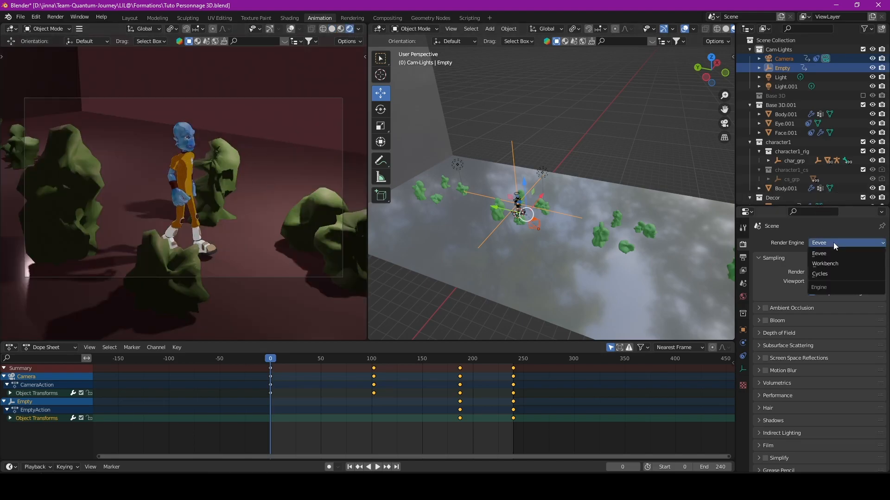
click(848, 274)
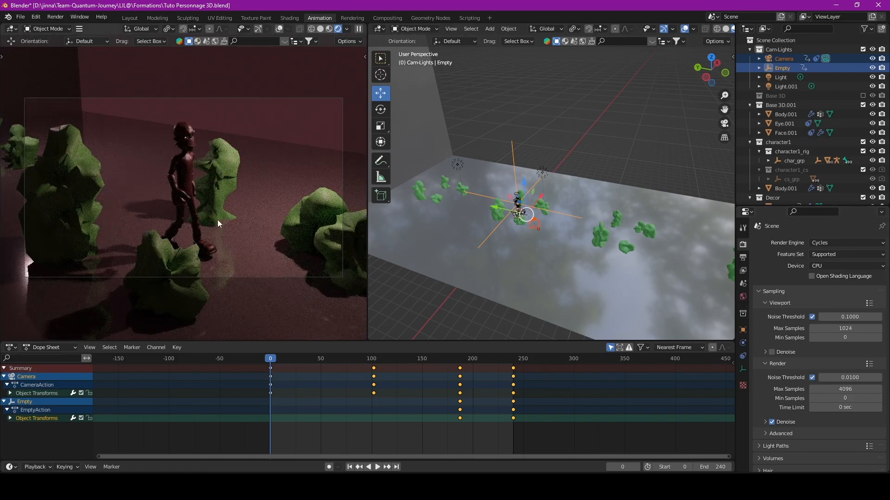
Set the render engine to Workbench and its color mode to Object
click(857, 242)
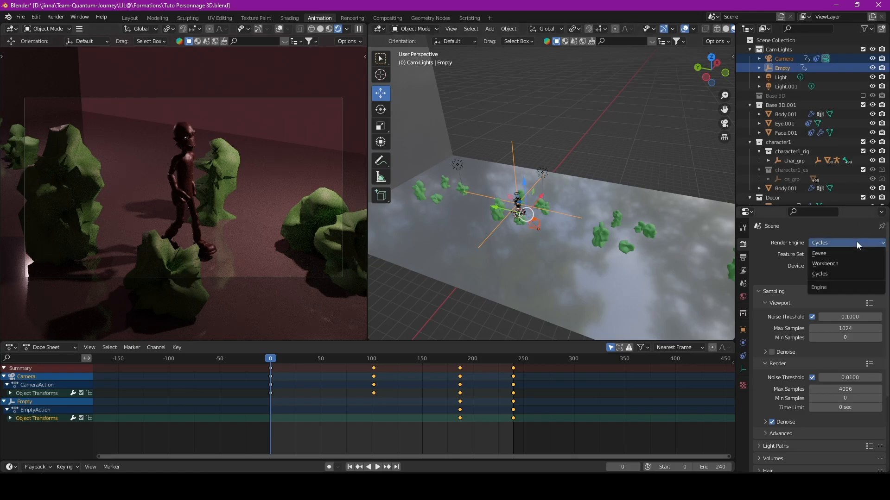
click(844, 263)
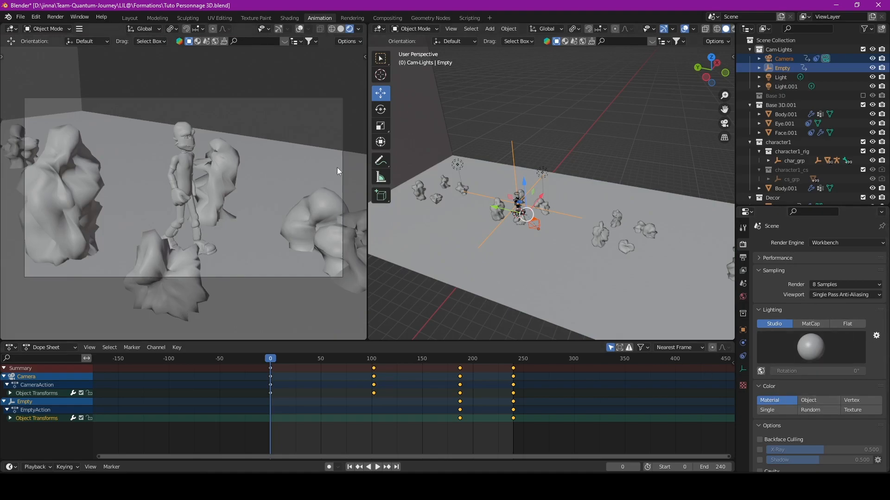
click(806, 401)
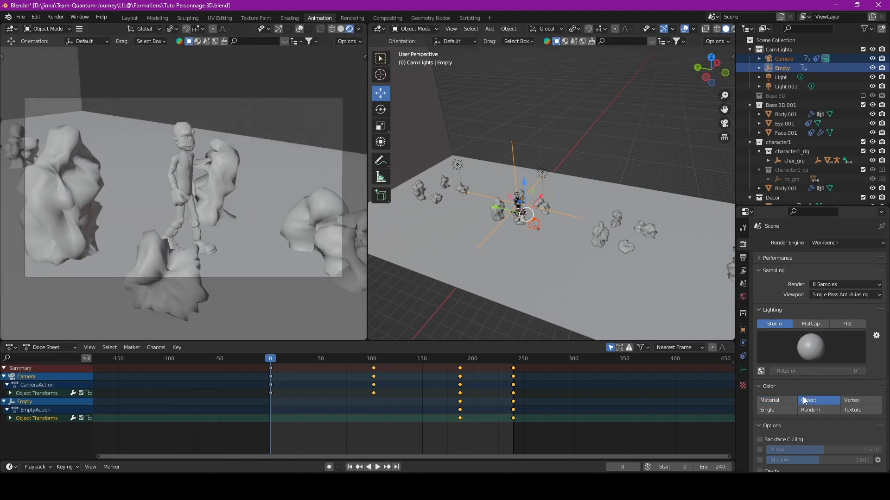
Compare the Vertex, Random, Texture and Object color modes of the Workbench engine, ending on Material
click(849, 400)
click(825, 410)
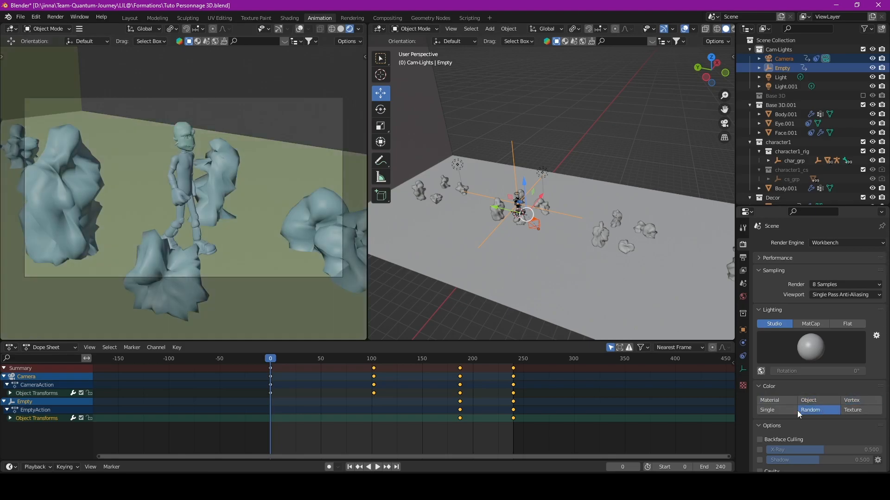
click(864, 410)
click(818, 410)
click(809, 401)
click(771, 401)
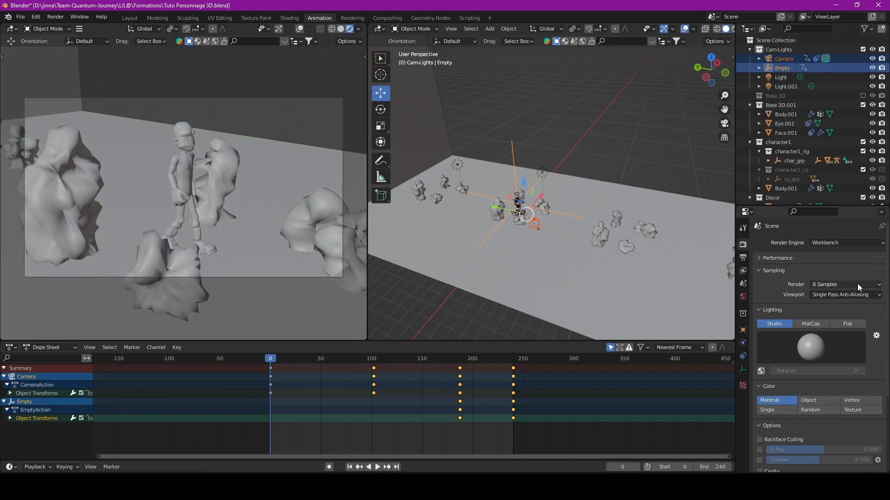
Set the render engine to Eevee and enable Ambient Occlusion, Bloom, Screen Space Reflections and Motion Blur
click(849, 243)
click(838, 255)
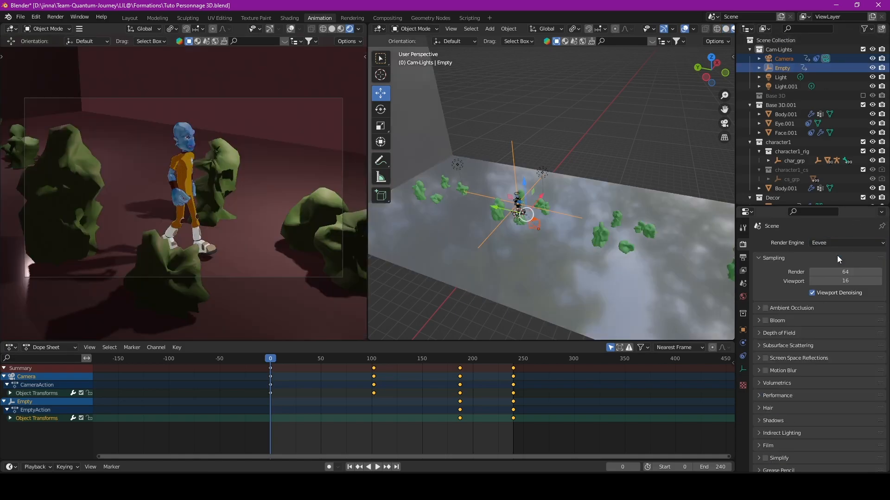
click(768, 324)
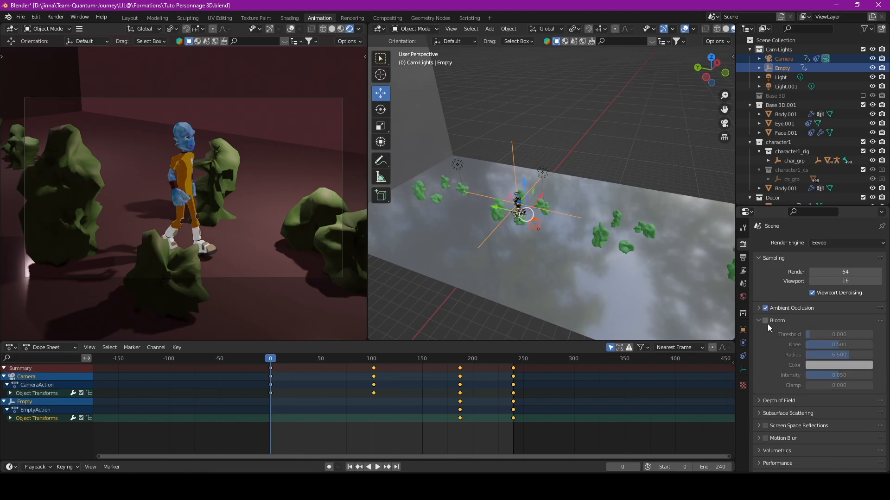
click(765, 321)
click(760, 321)
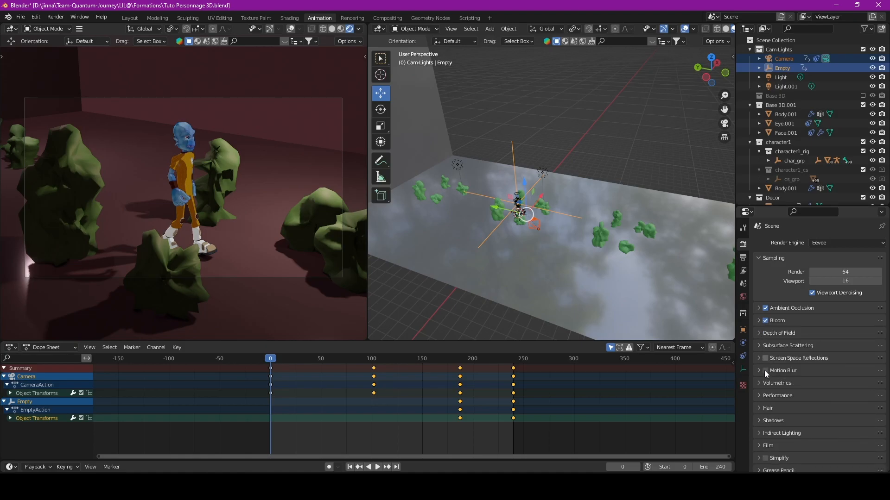
drag(765, 371, 766, 358)
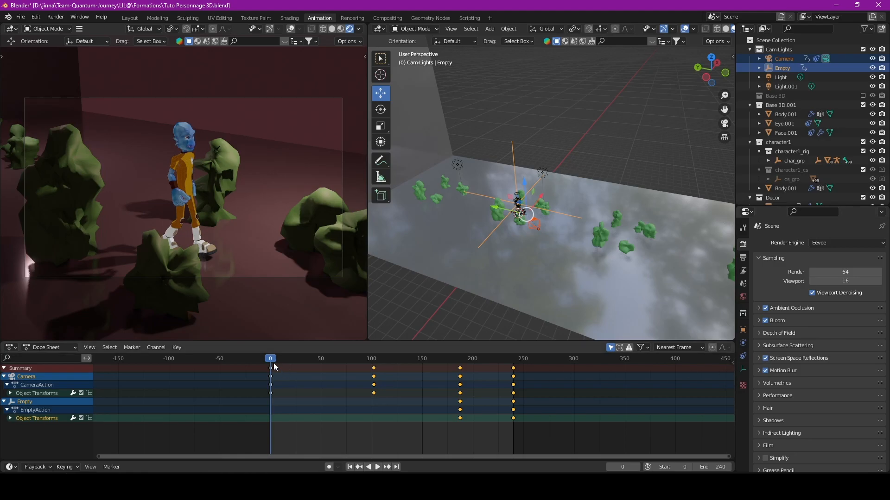
Set the render output to a file named Perso 3D in the Formations folder, with AVI JPEG as the file format
click(743, 259)
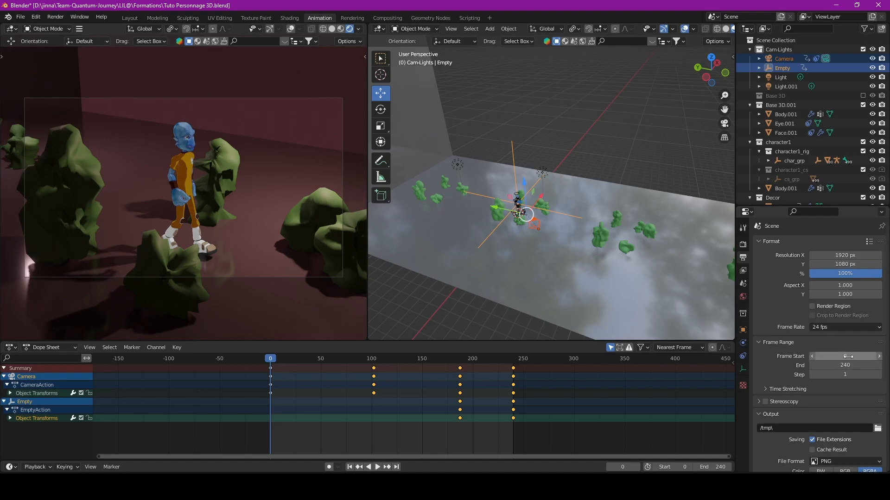
scroll(849, 356, down, 1)
scroll(848, 357, down, 3)
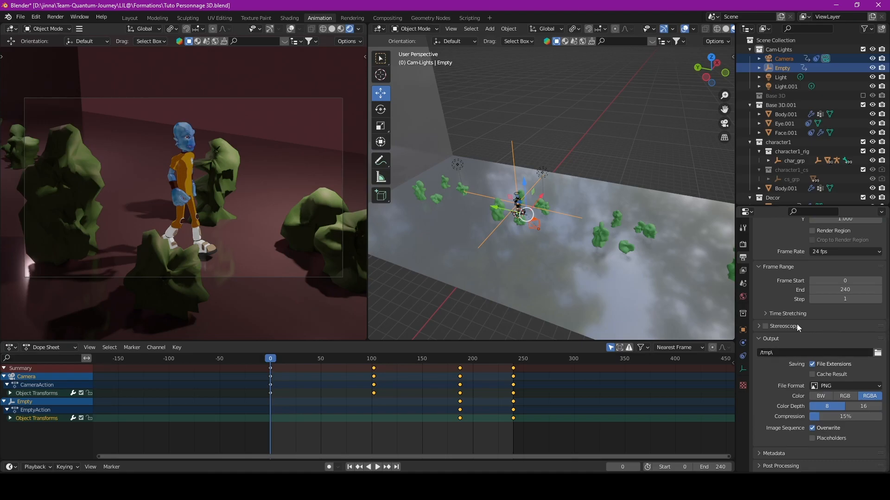
click(878, 354)
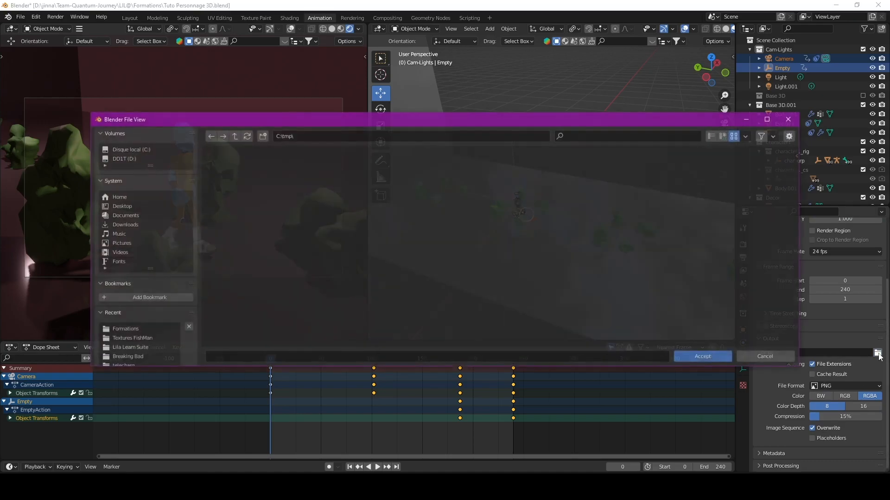
click(558, 354)
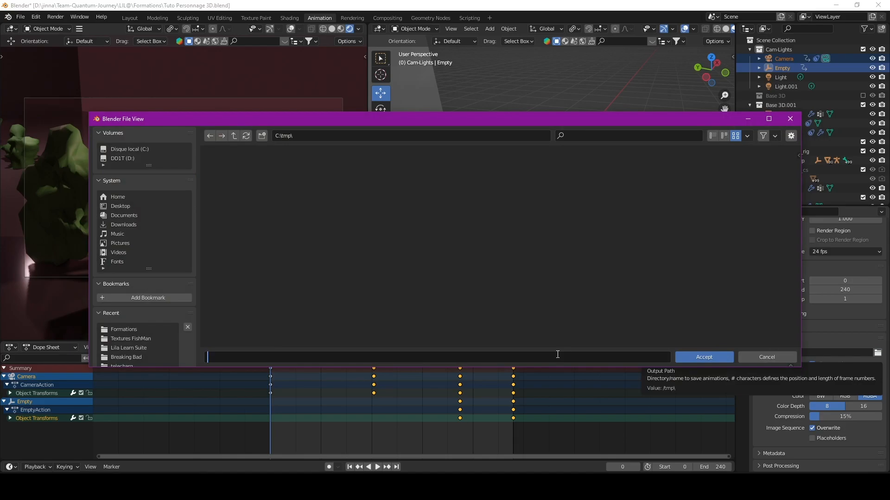
click(123, 329)
click(283, 357)
text(Perso 3D)
click(694, 357)
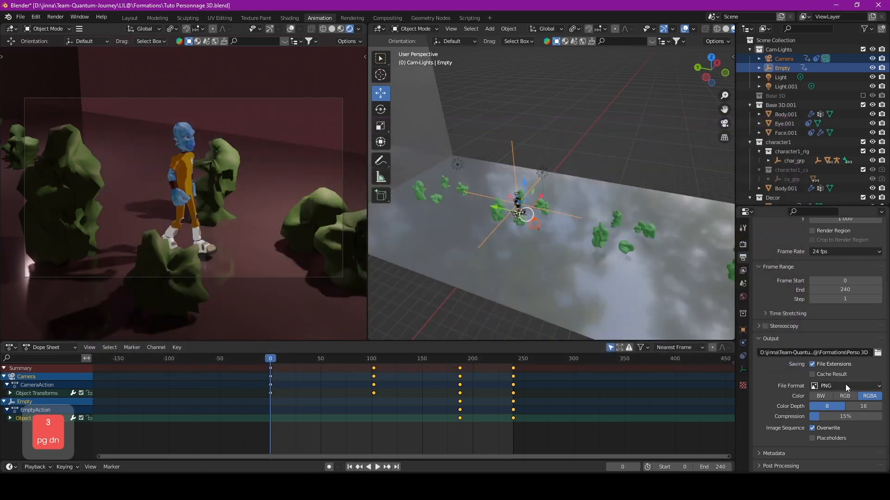
click(847, 387)
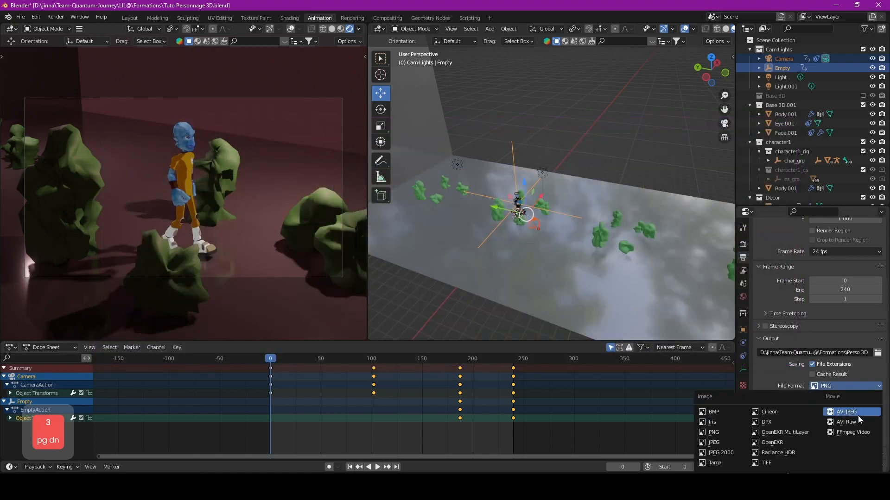
click(853, 412)
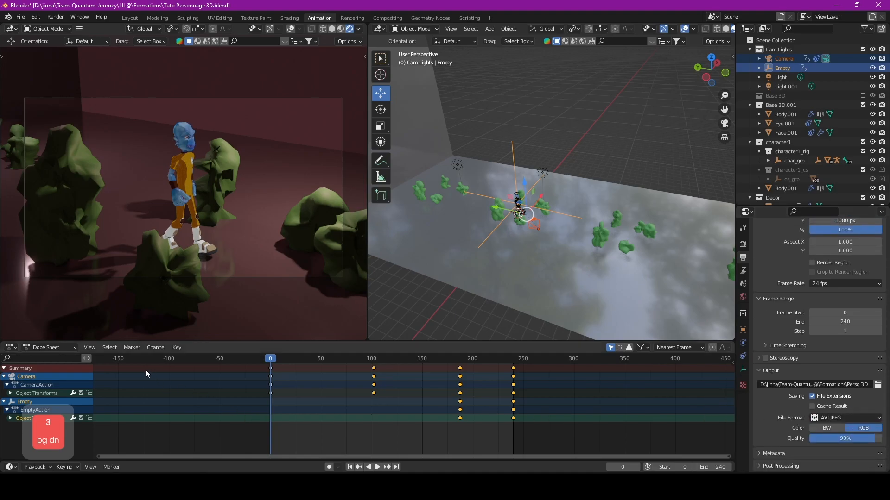
Try the Transparent option in the Film render settings and turn it back off
click(743, 245)
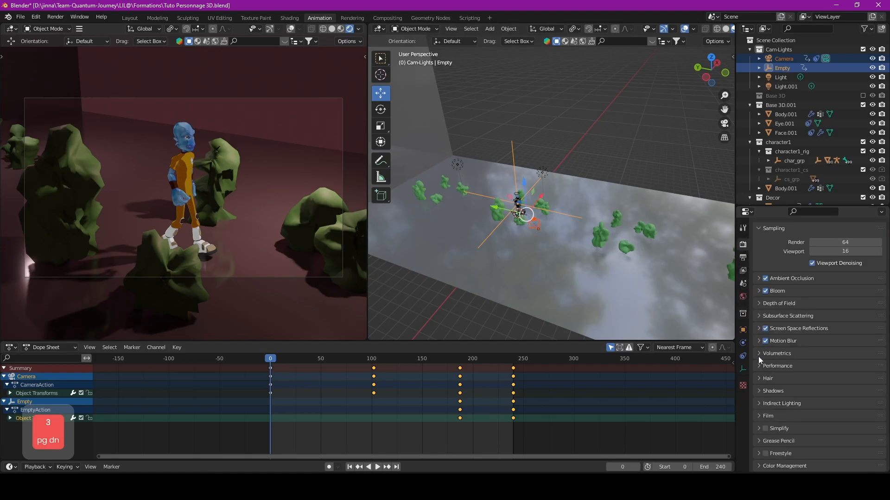
click(761, 417)
scroll(761, 422, down, 1)
click(808, 421)
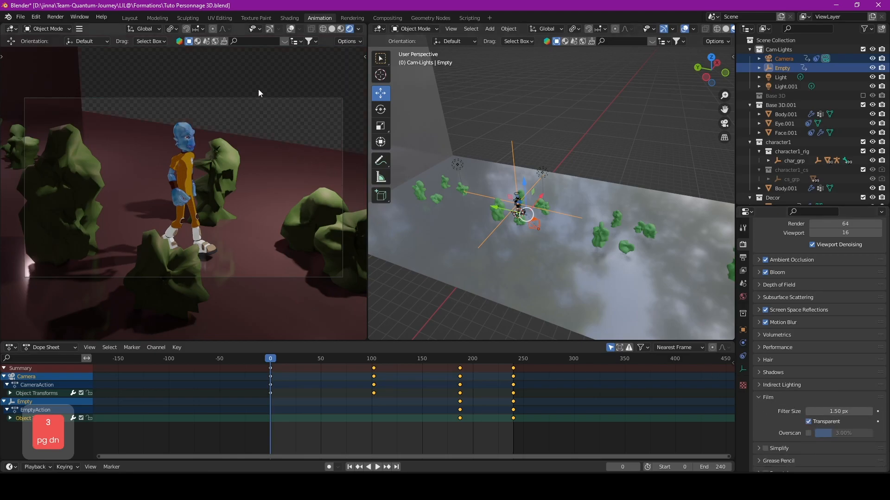
click(810, 423)
Return to the output settings and render the full animation
click(743, 257)
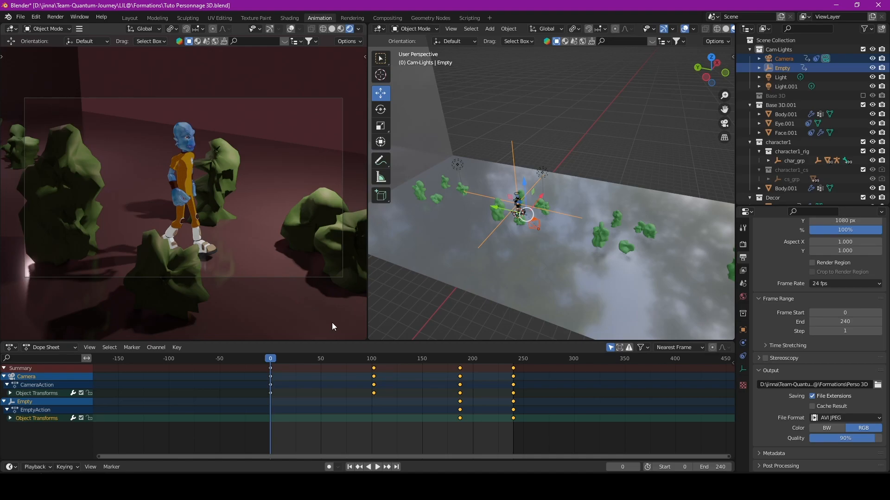
key(ctrl+F12)
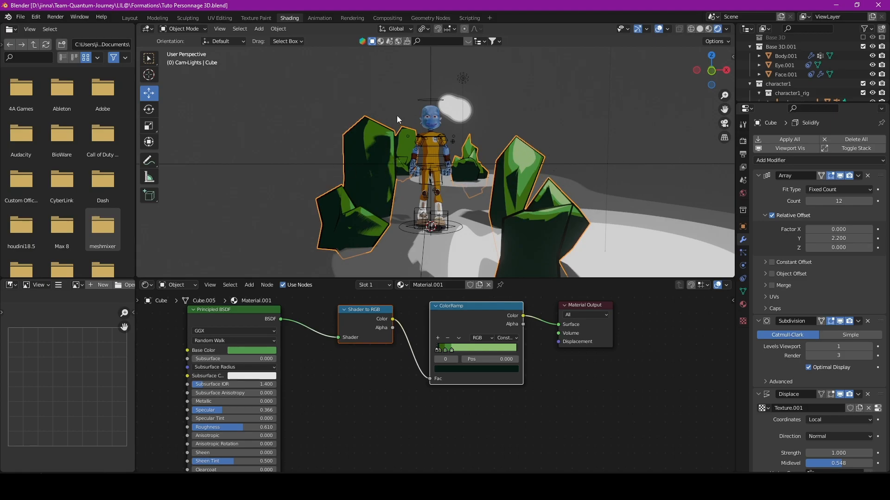
Raise the viewport level of the decor rocks' Subdivision modifier to 3
scroll(788, 302, down, 8)
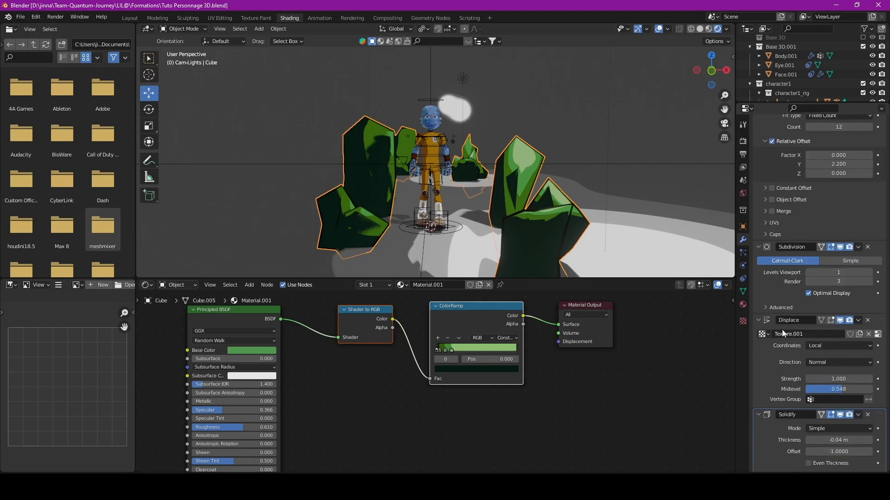
scroll(796, 360, up, 8)
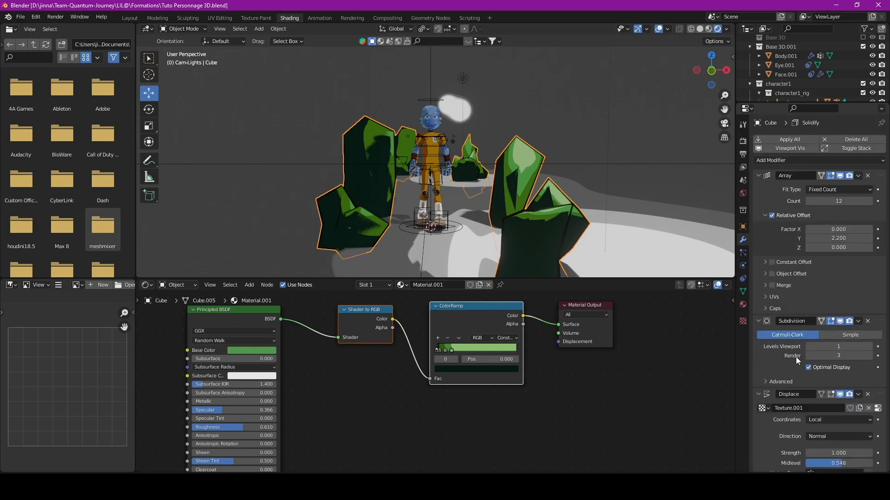
click(870, 347)
click(870, 347)
Examine the rocks' Solidify modifier settings for the outline, including flipped normals and material offset, and their material slots
scroll(774, 357, down, 12)
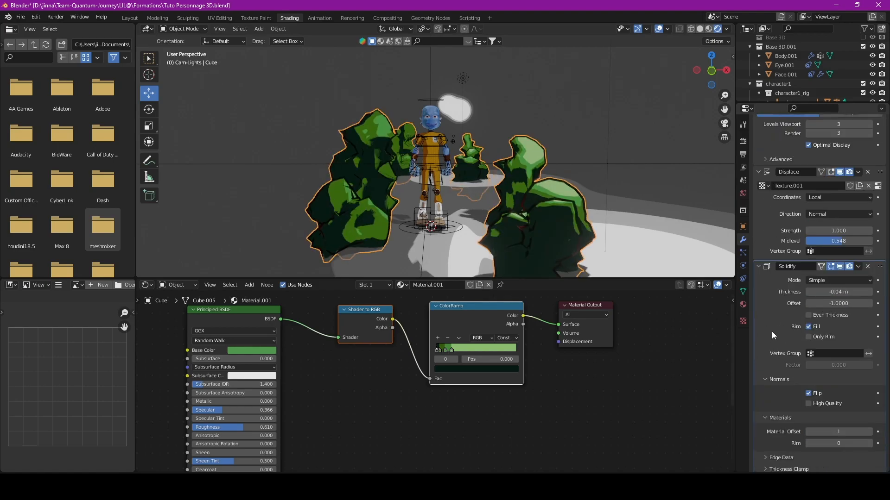
scroll(770, 324, down, 1)
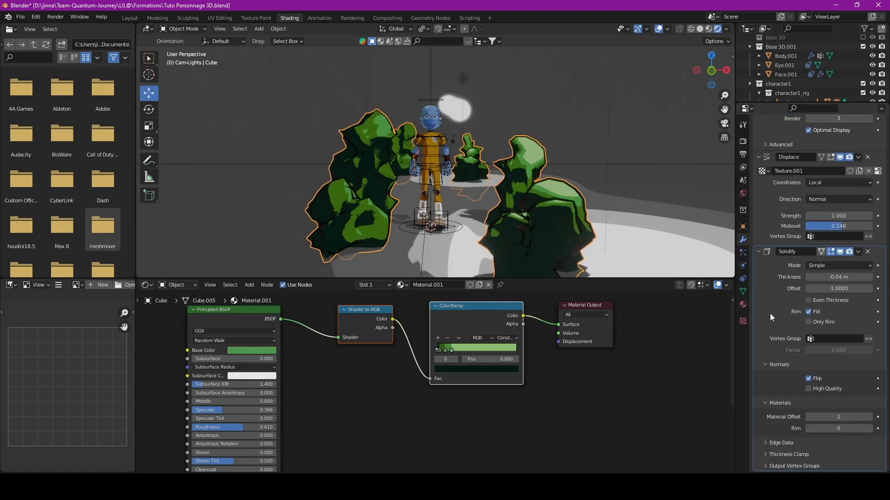
click(744, 304)
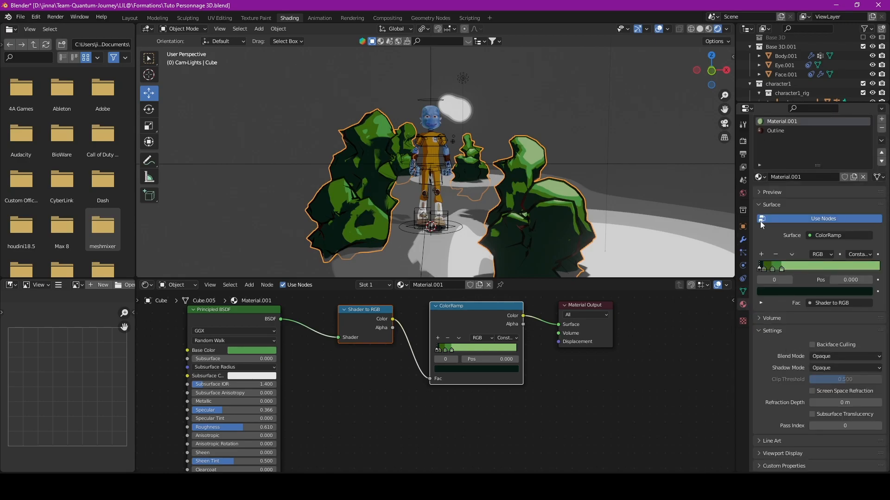
click(742, 240)
scroll(773, 350, up, 3)
scroll(773, 350, down, 7)
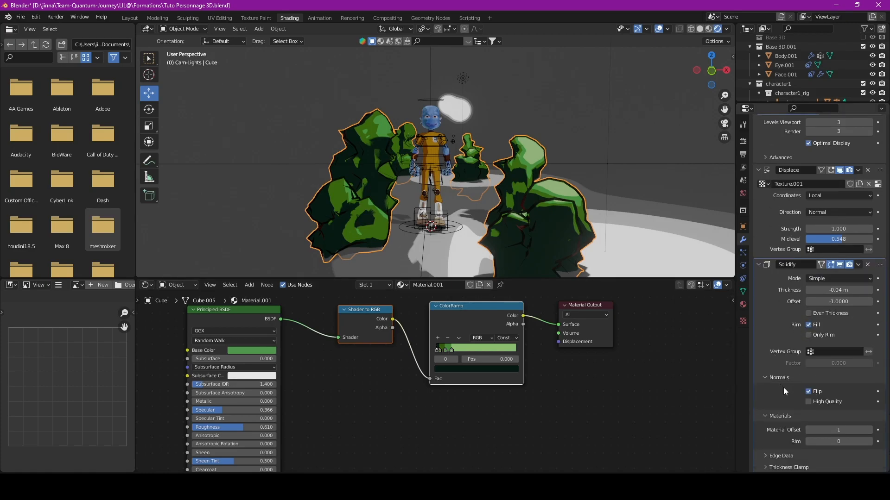
scroll(786, 381, down, 1)
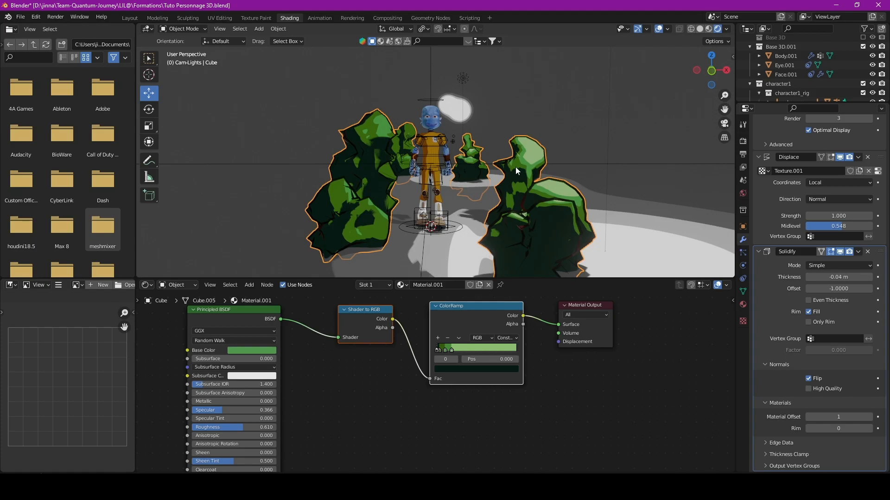
Examine the rocks' toon material nodes from Principled BSDF through Shader to RGB and ColorRamp to Material Output
scroll(368, 398, down, 2)
middle_drag(369, 398, 297, 394)
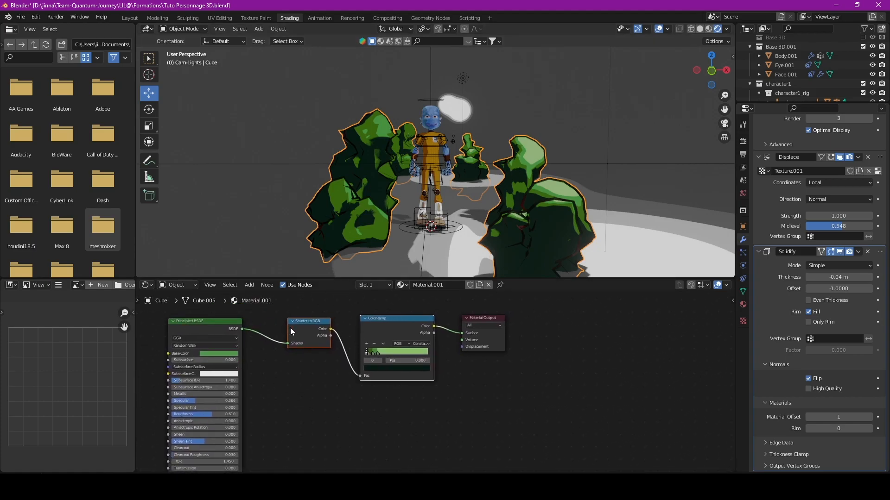
scroll(305, 323, up, 3)
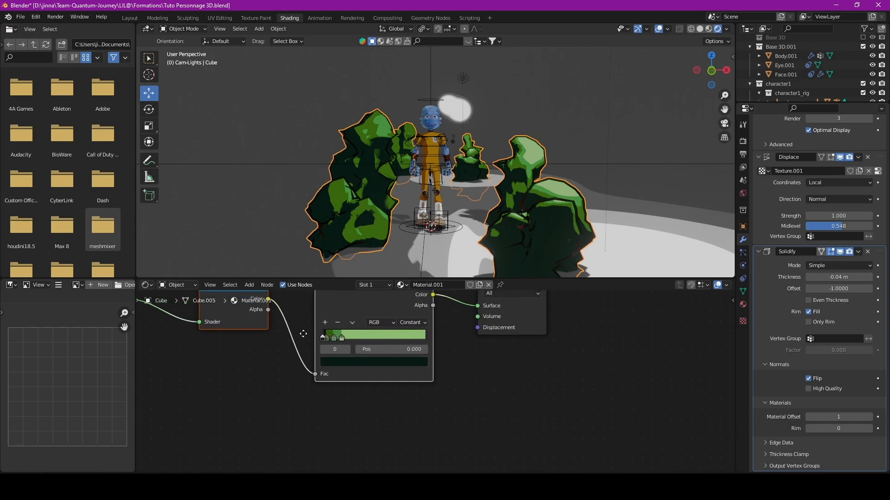
middle_drag(310, 337, 340, 368)
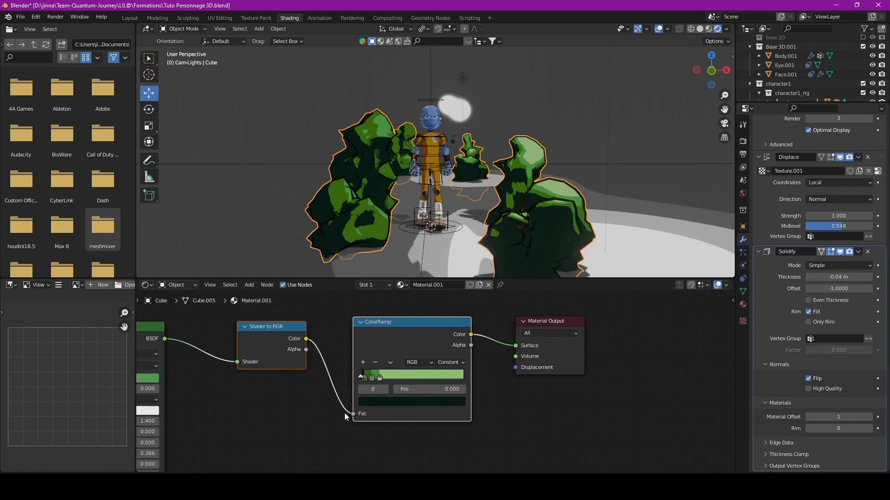
click(363, 362)
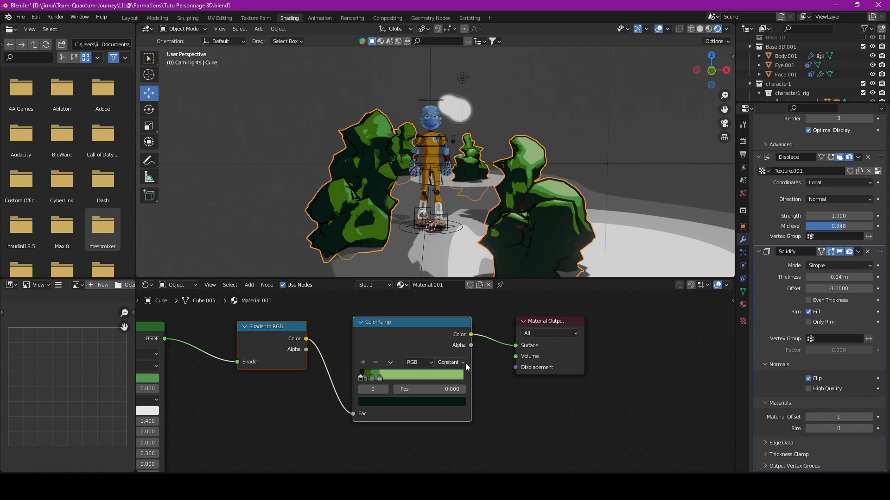